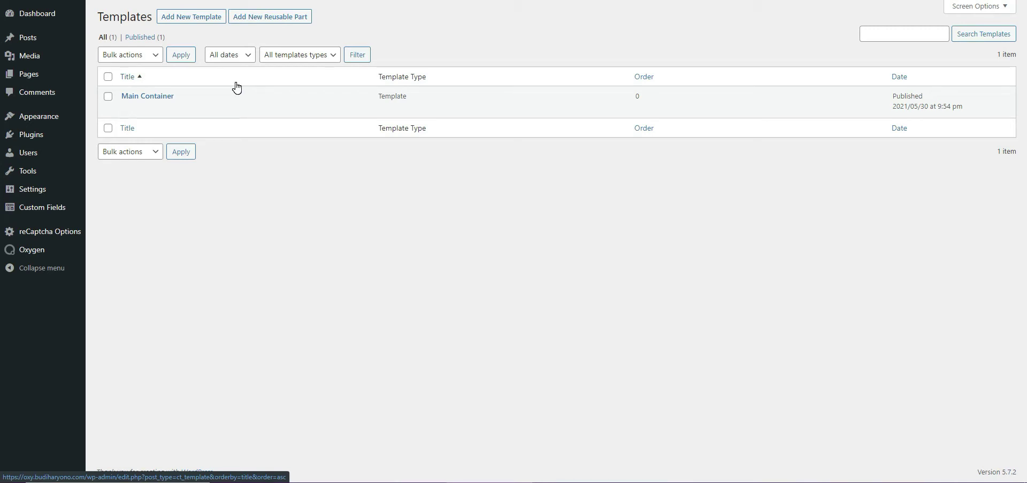
Step: Open the Main Container template in the builder and delete its existing empty section
left_click(252, 109)
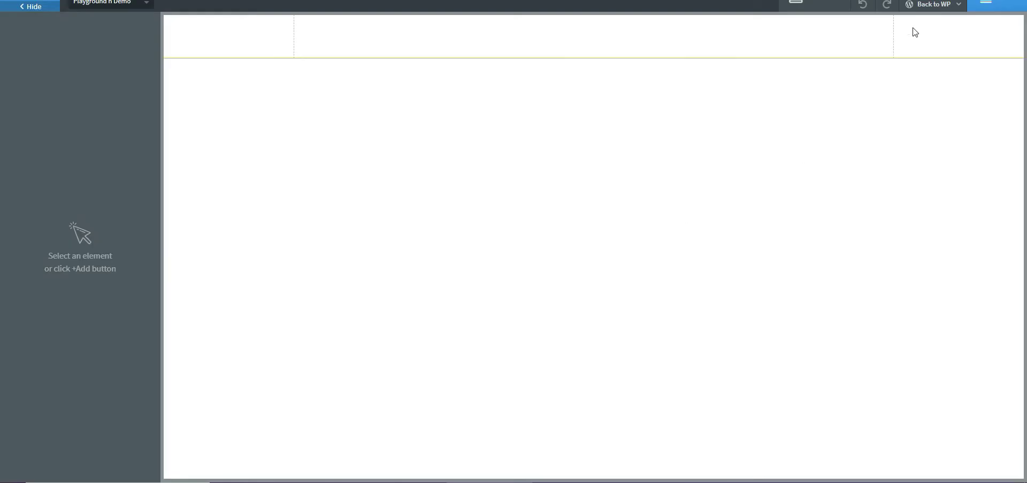
left_click(736, 49)
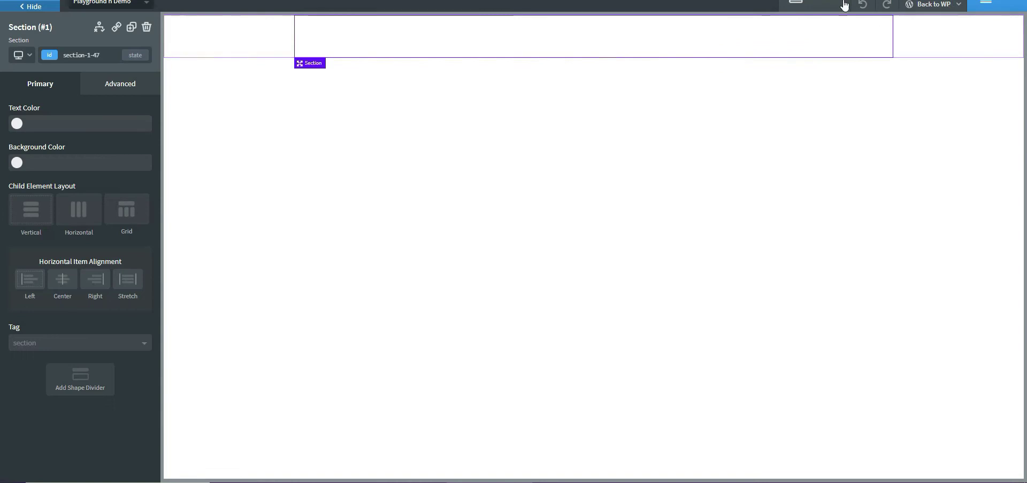
left_click(797, 3)
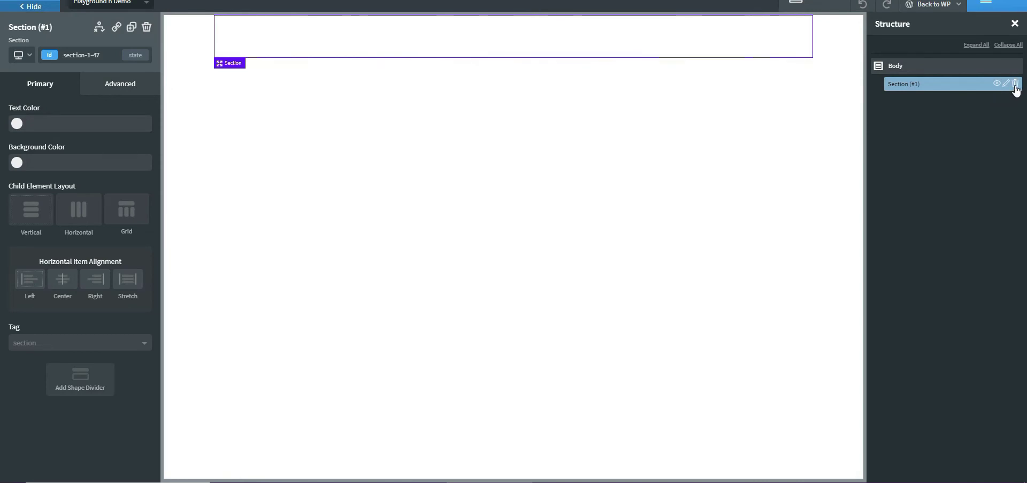
left_click(1015, 84)
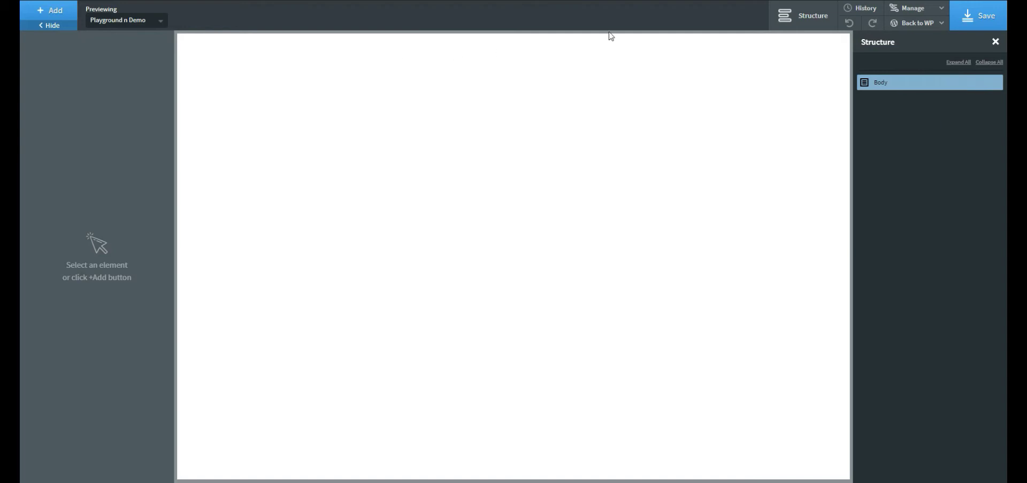
Step: Add a new section to the page body and set its background color to Group 1 - Biru Dongker
left_click(797, 24)
left_click(814, 27)
left_click(53, 13)
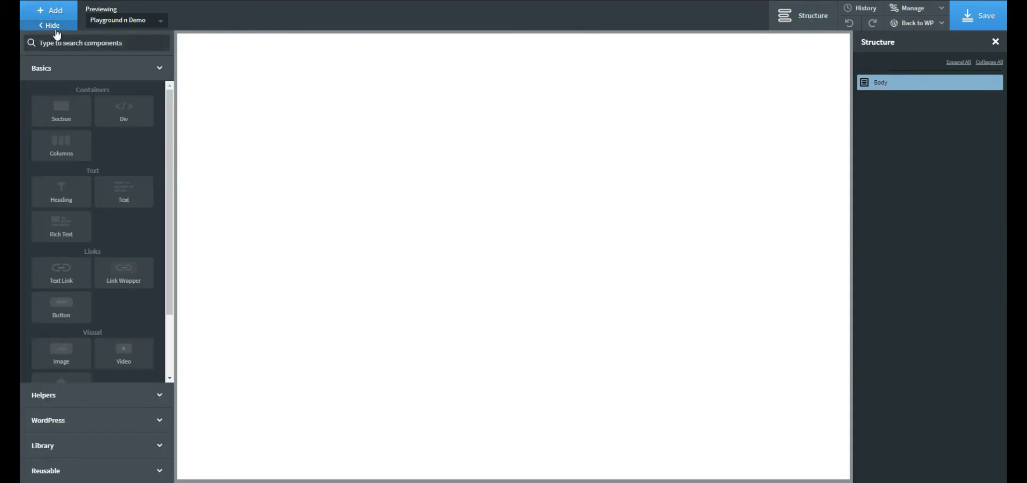
left_click(63, 124)
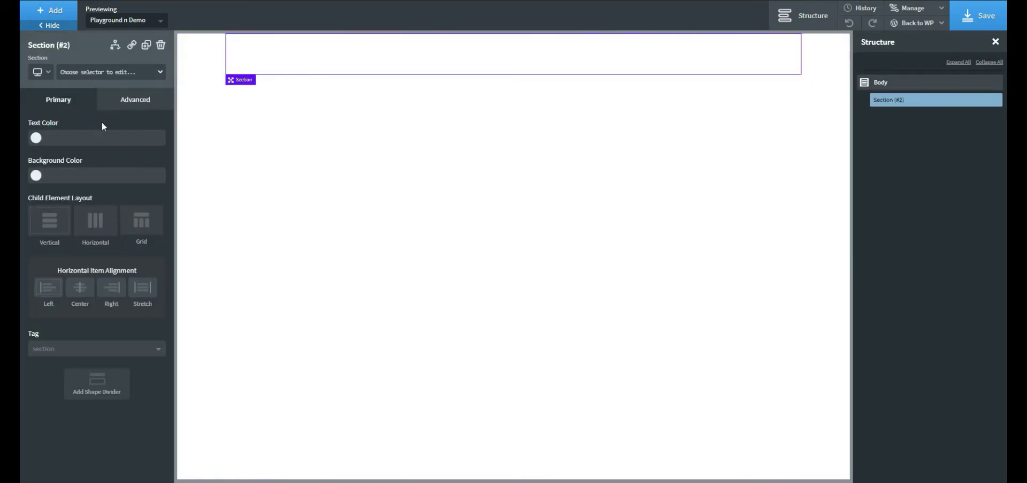
left_click(36, 175)
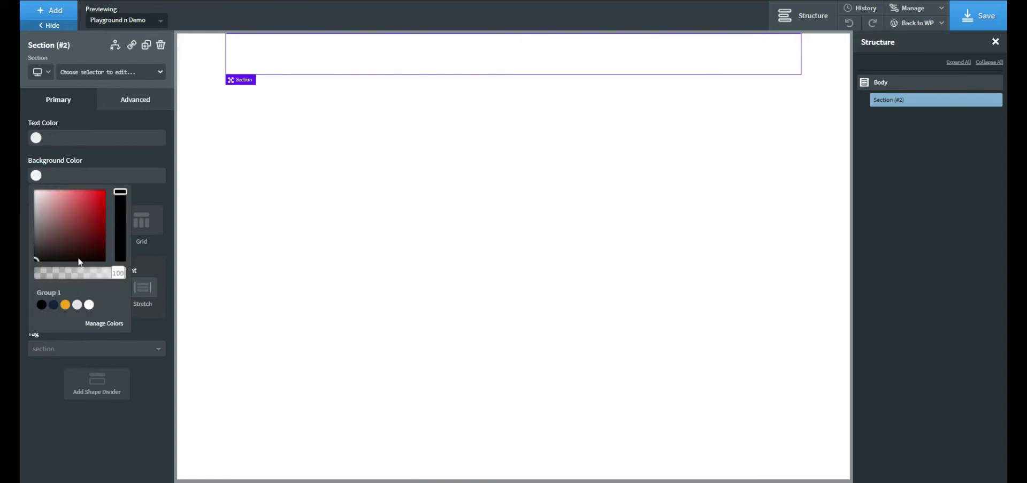
left_click(52, 305)
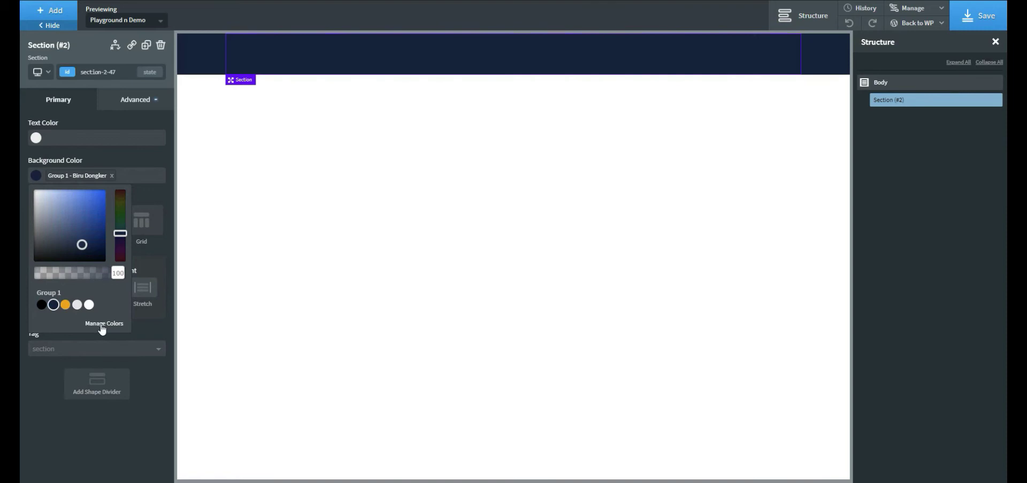
left_click(161, 391)
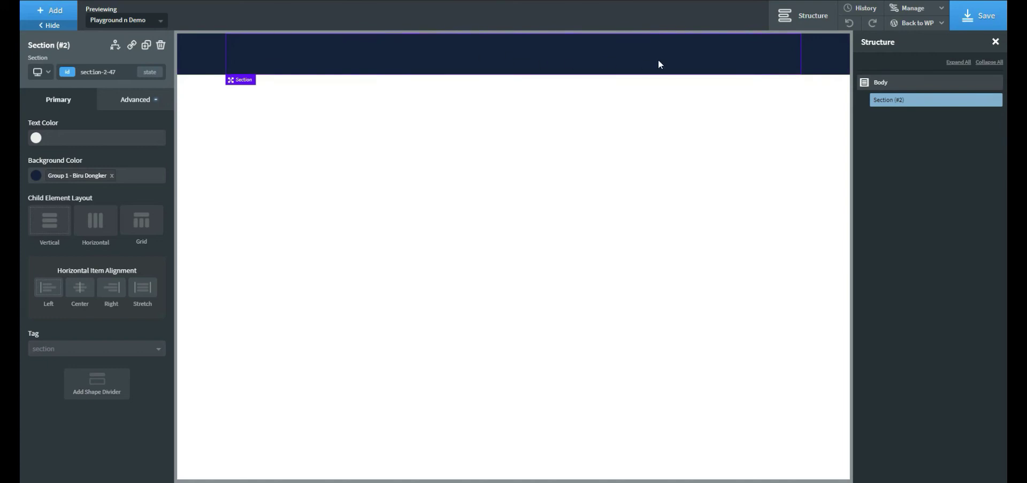
Step: Set the section's child element layout to horizontal and add a text element inside it
left_click(96, 228)
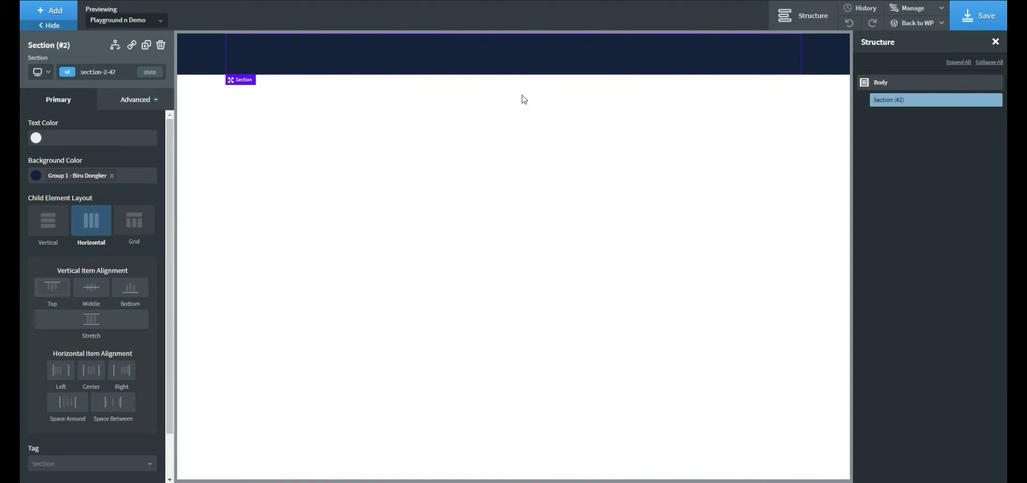
mouse_move(908, 109)
left_click(57, 16)
left_click(132, 191)
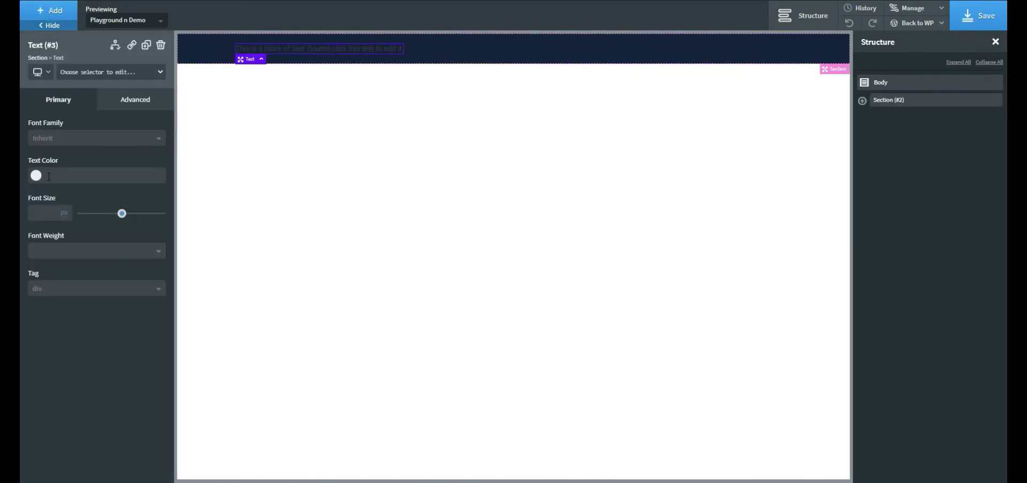
Step: Create the class putih and assign it to the text element
left_click(95, 75)
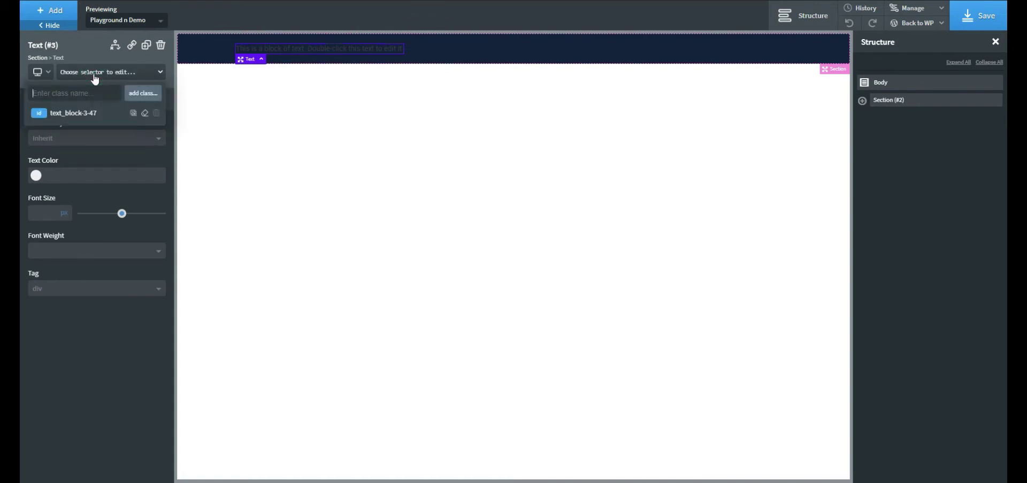
type("p")
type("tu")
type("ut")
type("ih")
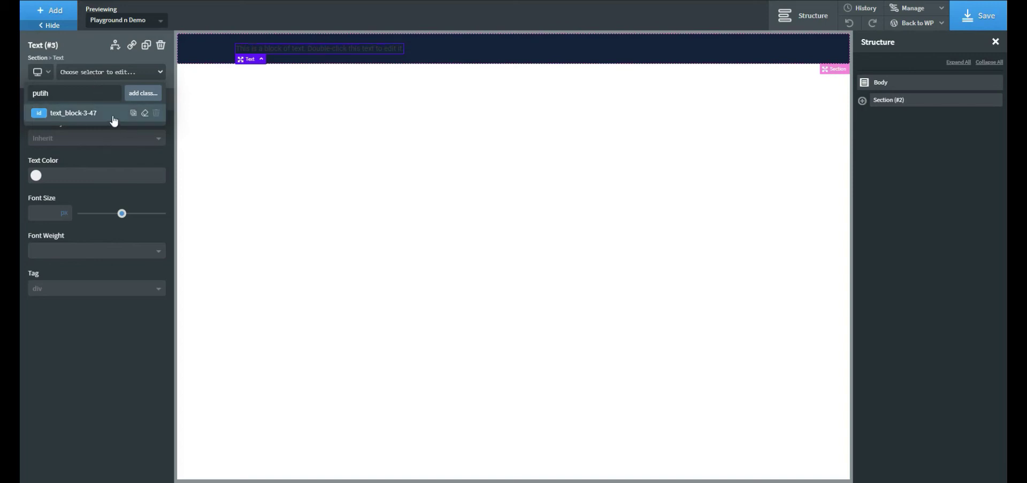
left_click(138, 101)
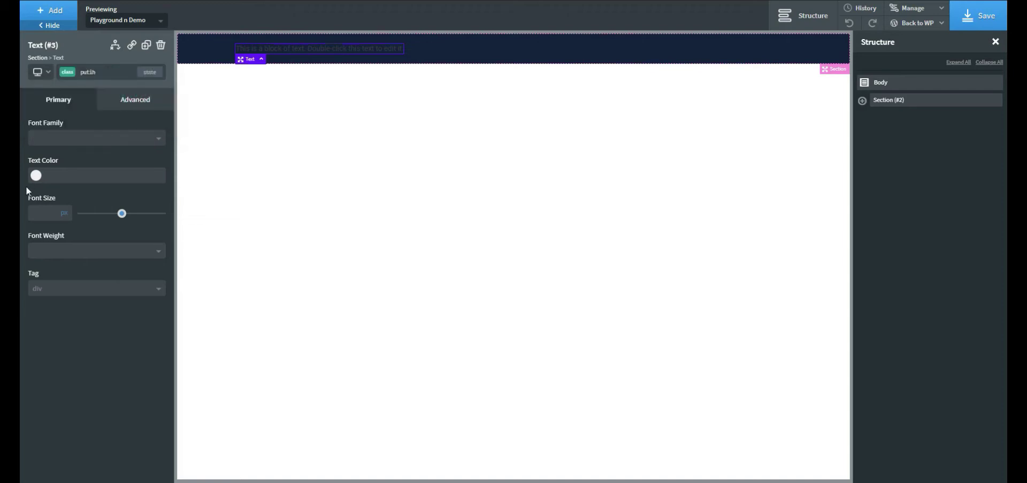
Step: Set the text color of the putih class to Group 1 - white
left_click(36, 176)
left_click(82, 304)
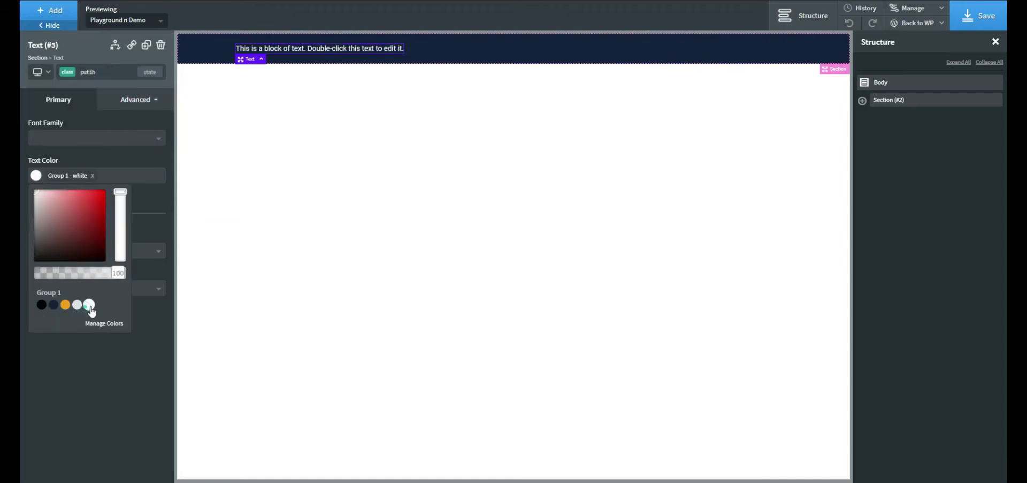
left_click(139, 326)
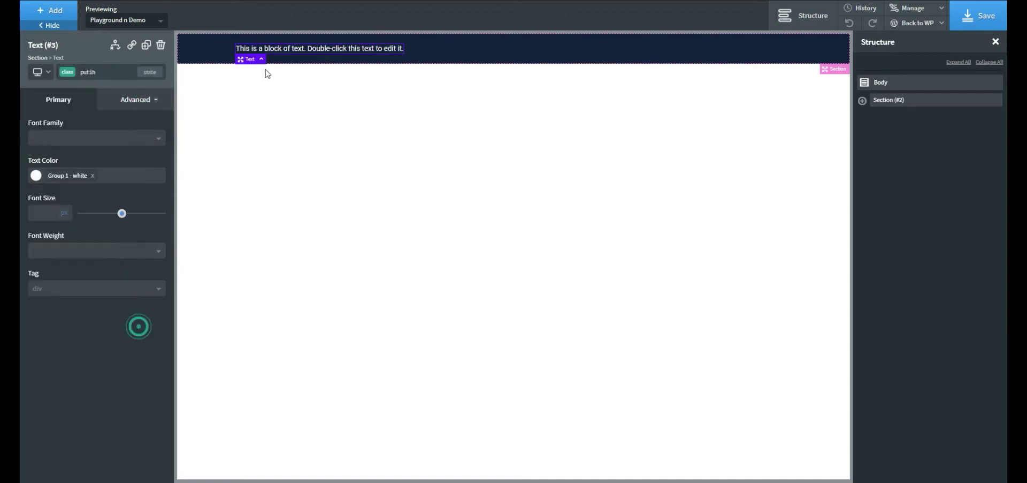
Step: Replace the text element's placeholder content with "Hi Whatsapp?"
double_click(288, 48)
type("Hi")
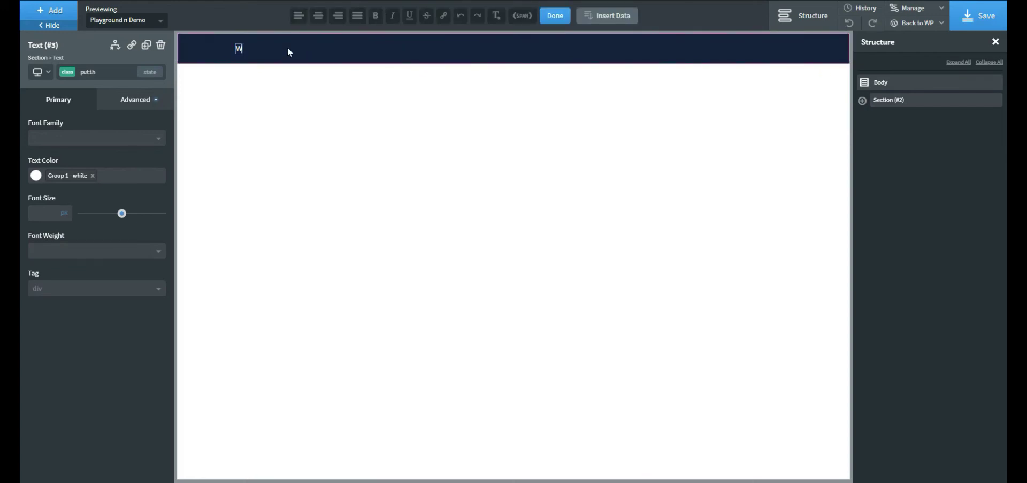
type(" Whatsapp?")
Step: Add a Div to the section, next to the text element
left_click(878, 101)
left_click(862, 101)
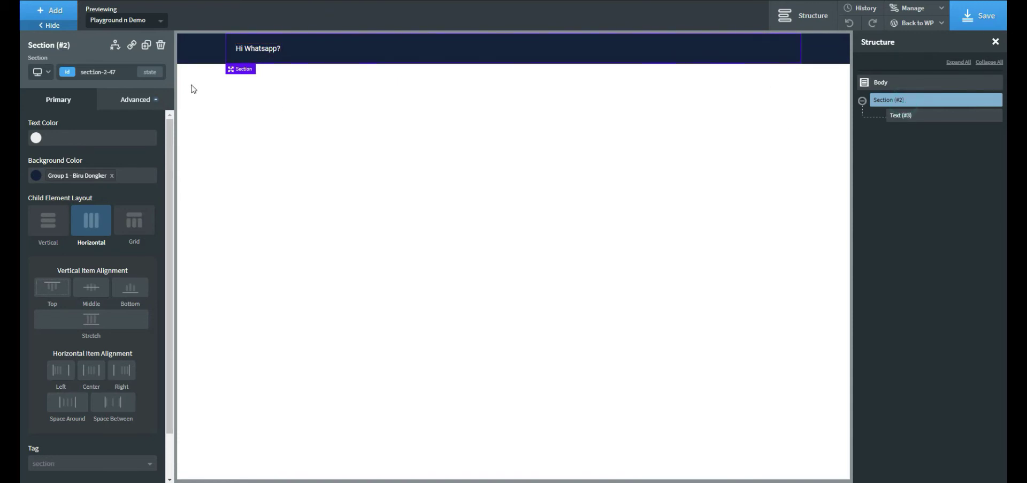
left_click(53, 21)
left_click(124, 109)
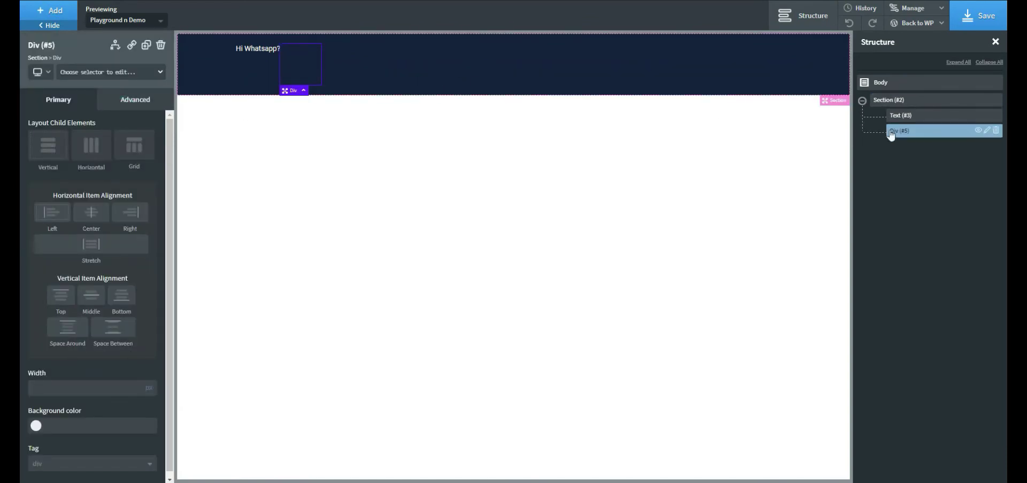
Step: Nest a Link Wrapper in the new Div and add an Icon element inside the wrapper
left_click(54, 12)
left_click(89, 43)
type("li")
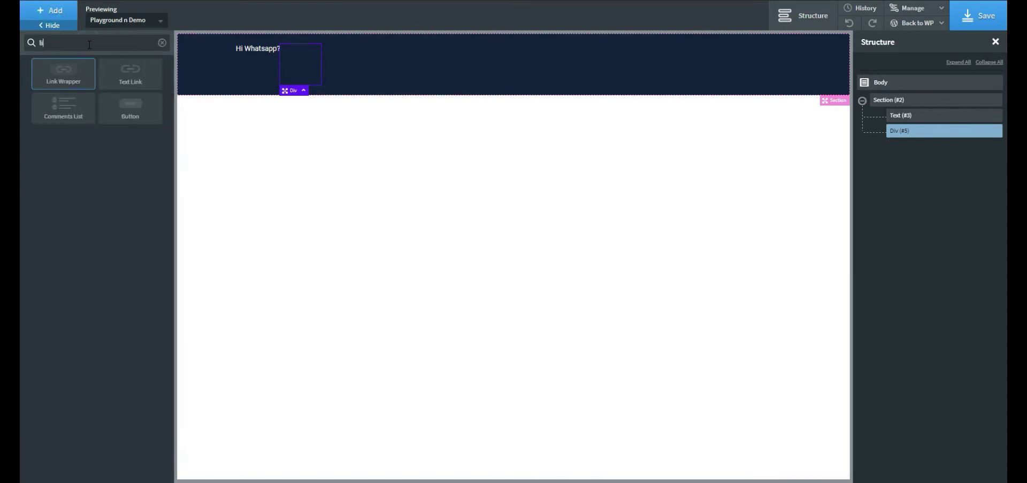
left_click(82, 74)
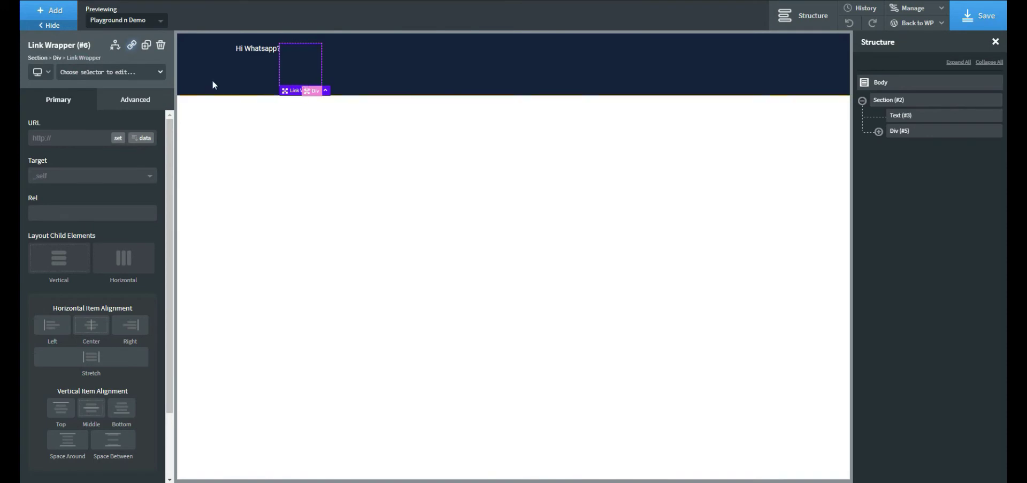
left_click(61, 17)
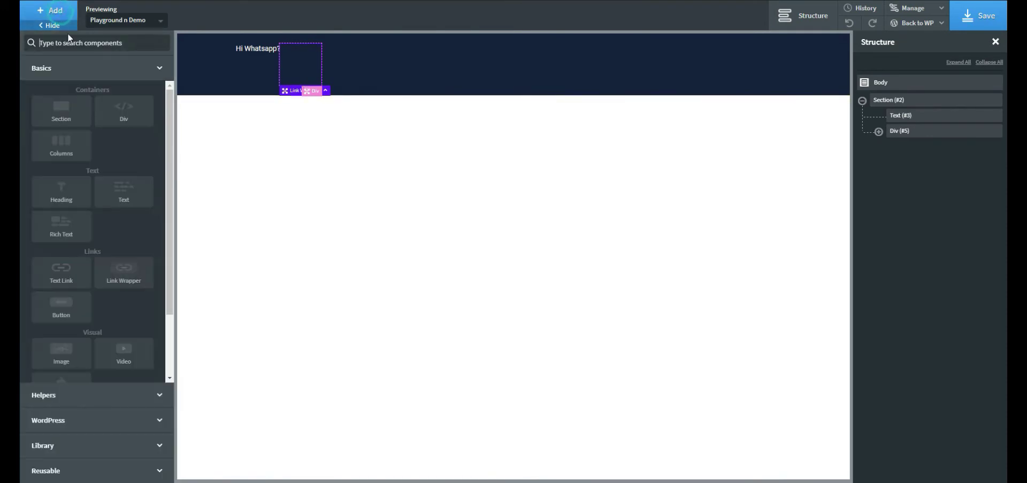
type("ic")
left_click(67, 69)
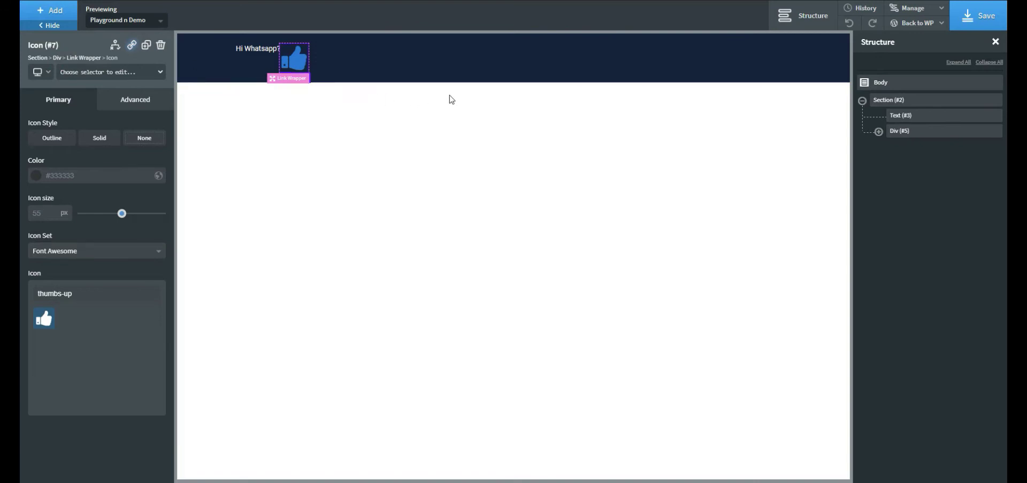
Step: Set the URL of the Link Wrapper around the icon to #
left_click(879, 131)
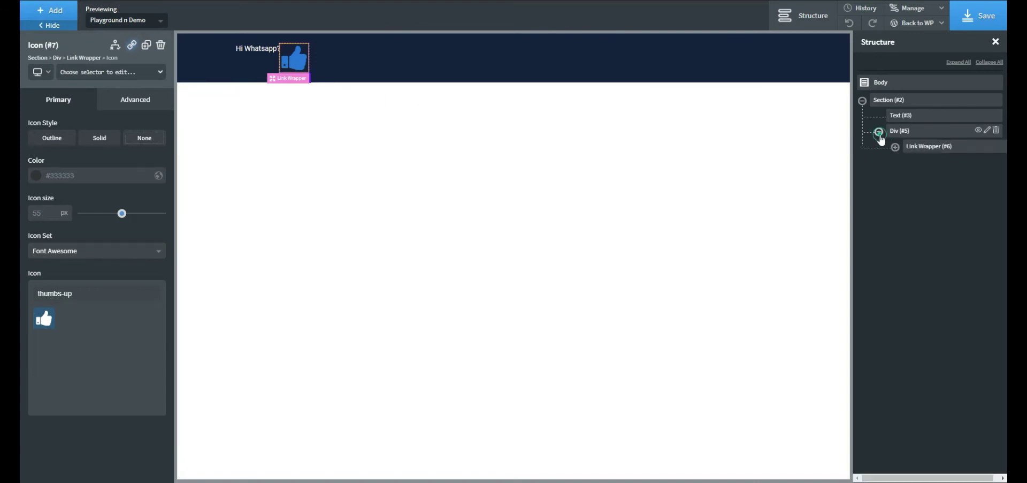
left_click(916, 151)
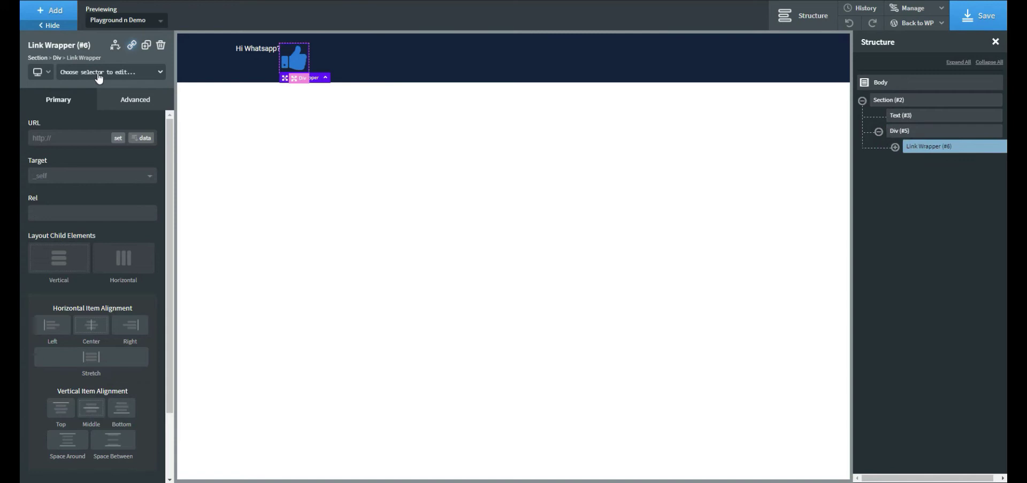
left_click(74, 140)
type("#")
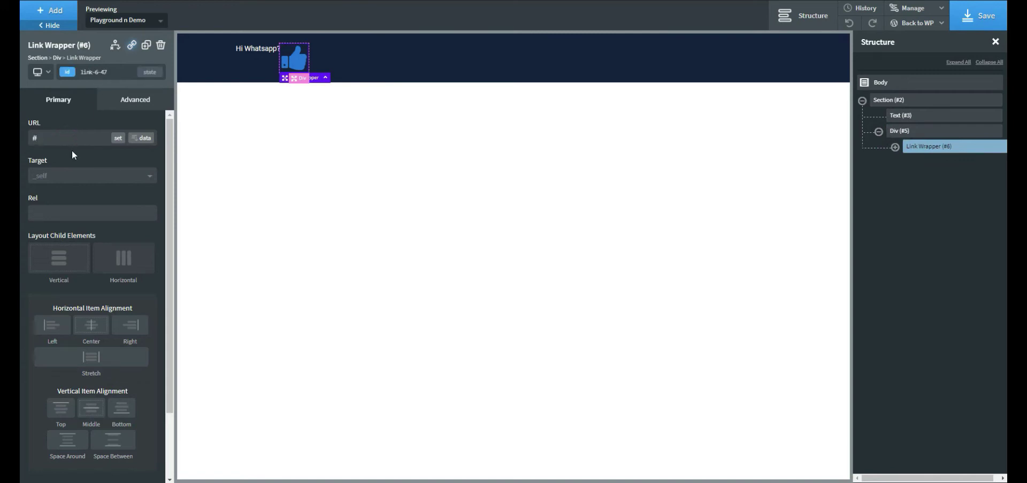
Step: Add a custom attribute named title with the value facebook to the Link Wrapper
scroll(96, 183, "down", 2)
scroll(96, 180, "up", 2)
left_click(134, 100)
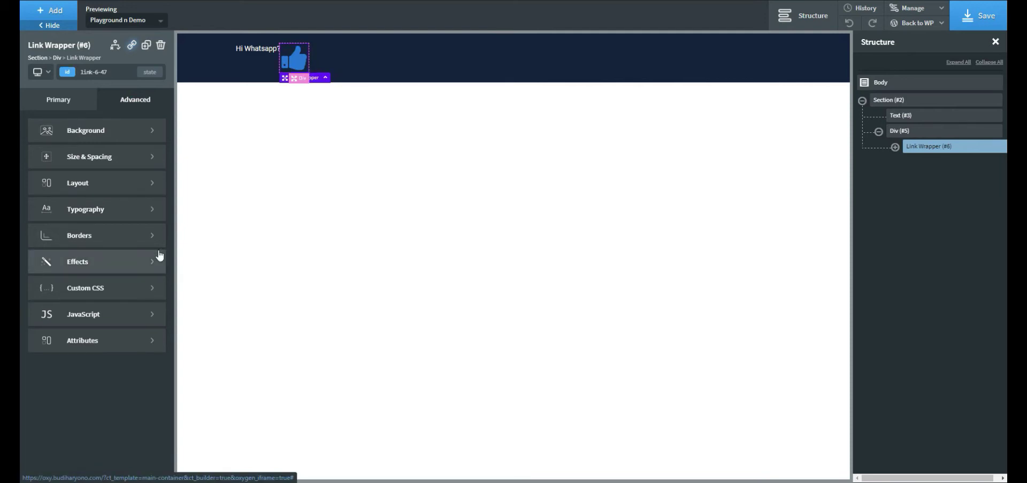
left_click(115, 340)
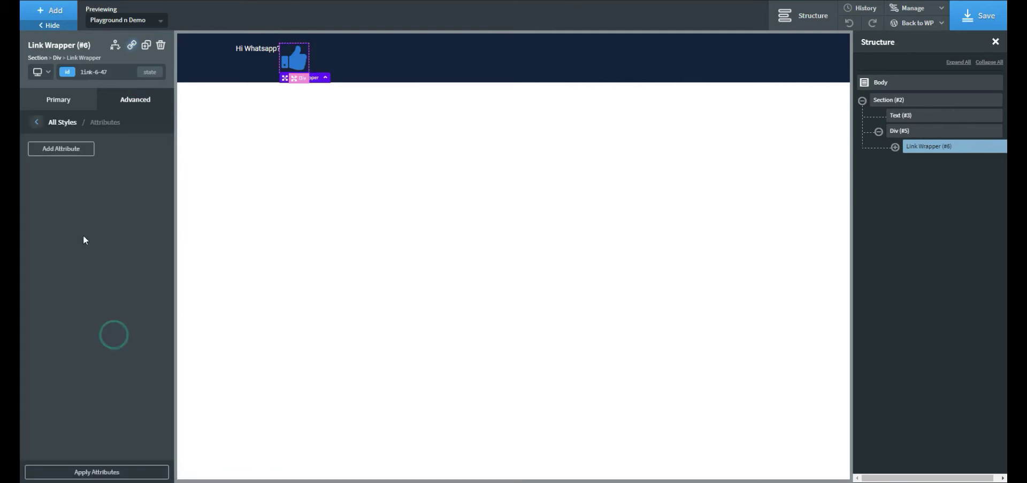
left_click(75, 148)
left_click(72, 188)
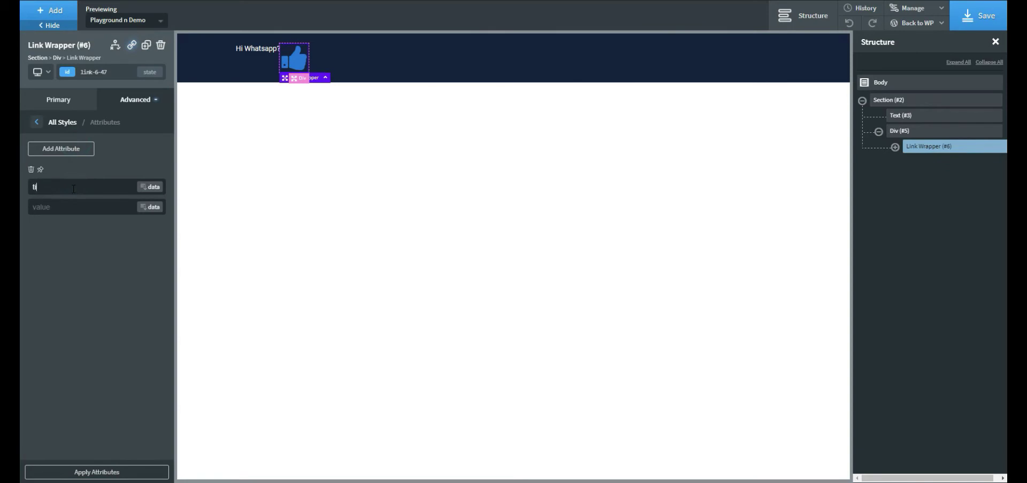
left_click(70, 207)
type("fa")
Step: Create the class topbaricon and assign it to the icon inside the Link Wrapper
left_click(895, 148)
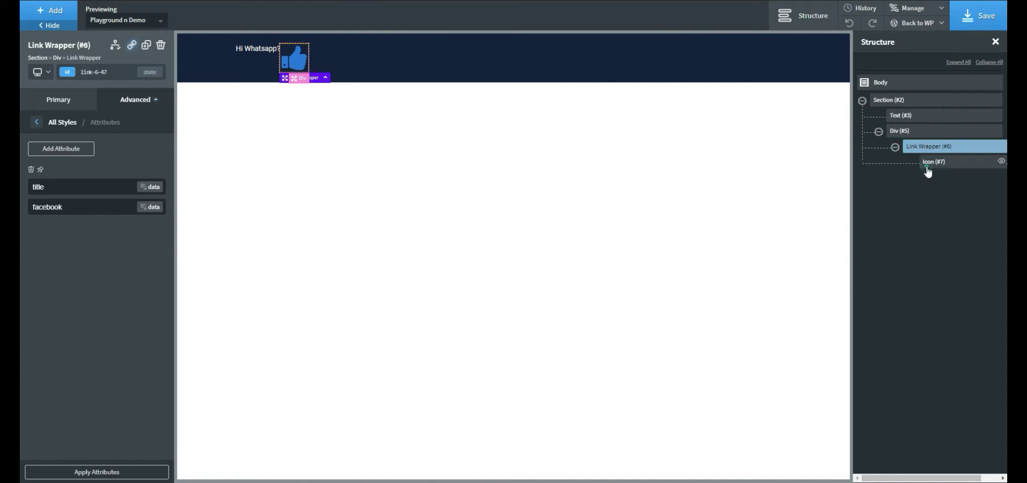
left_click(927, 164)
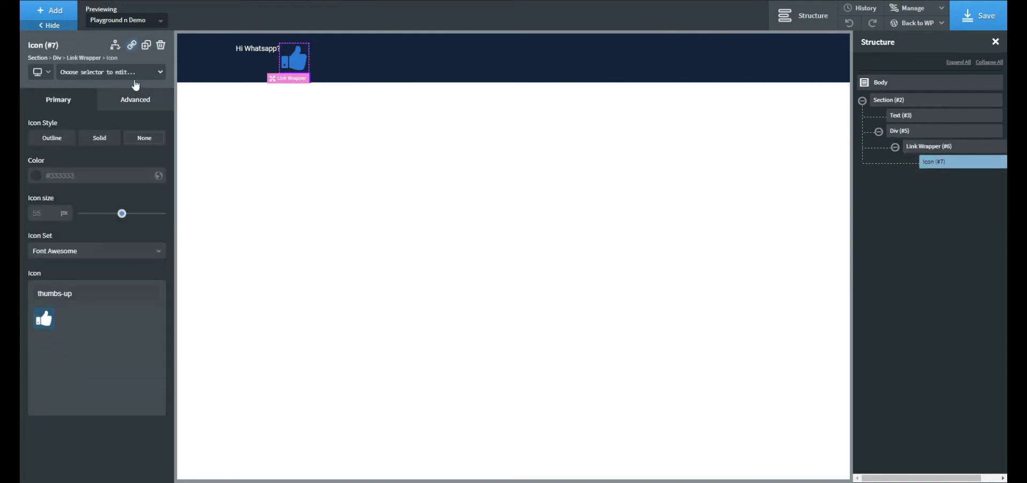
left_click(87, 72)
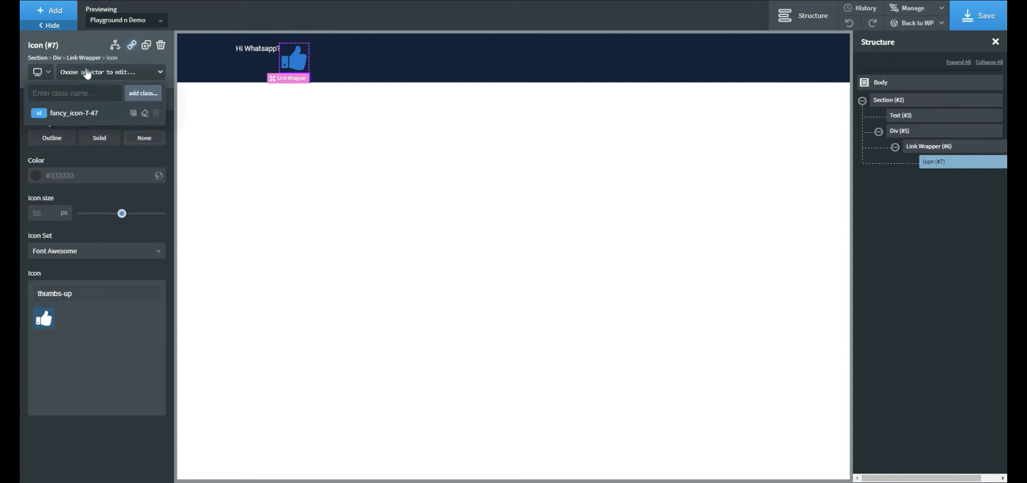
type("topbaricon")
left_click(135, 96)
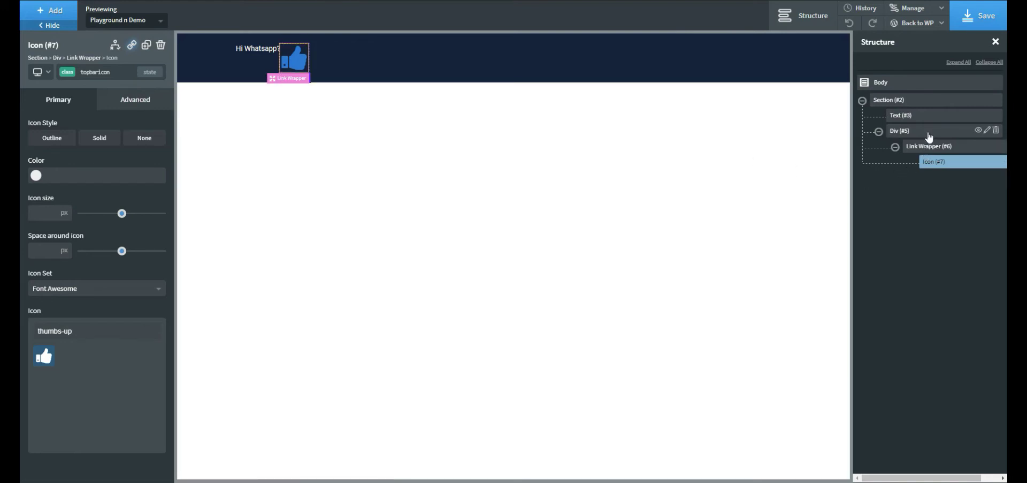
Step: Lay out the Div's children horizontally with middle vertical alignment, and set the Section's vertical item alignment to Middle
left_click(925, 151)
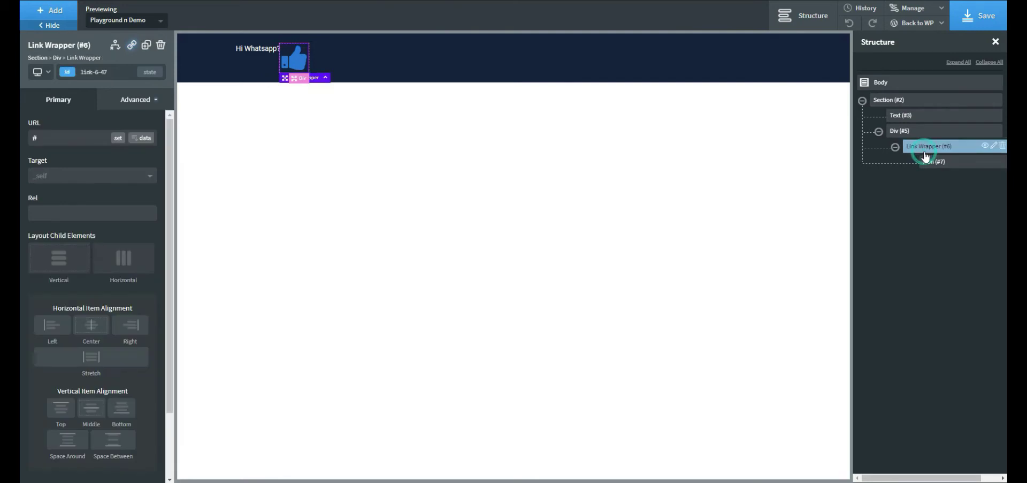
left_click(919, 132)
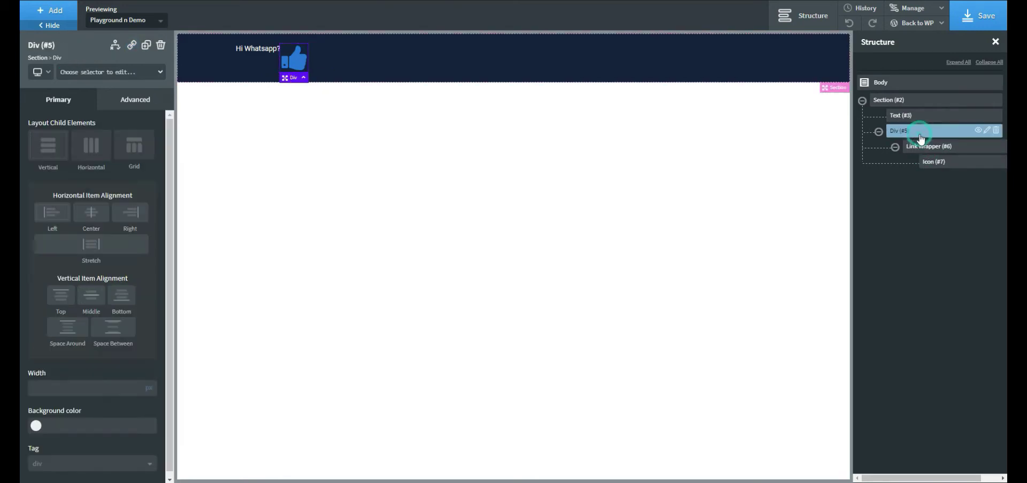
left_click(91, 150)
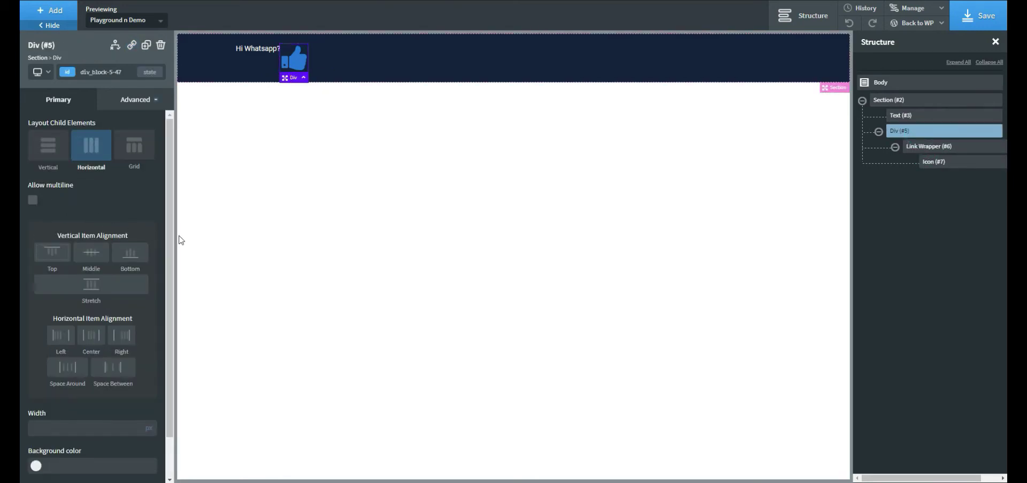
left_click(87, 256)
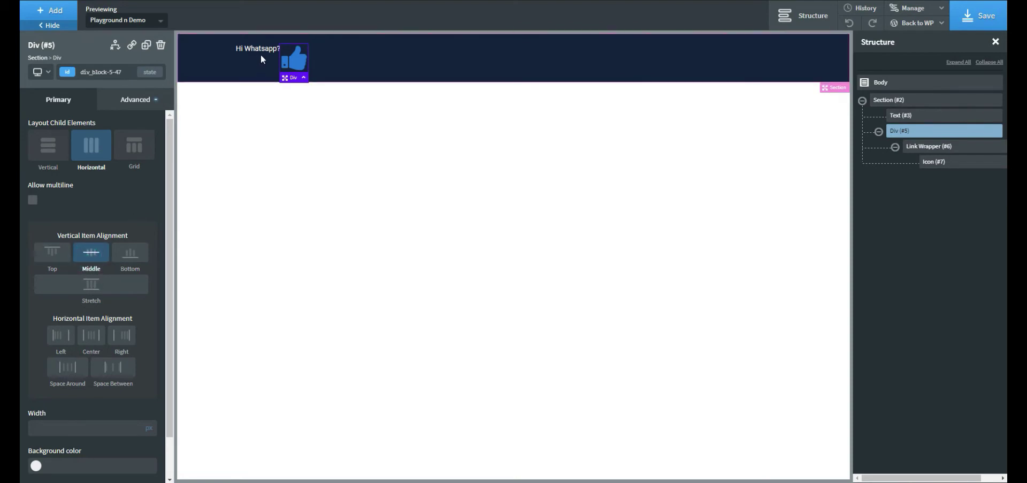
left_click(937, 103)
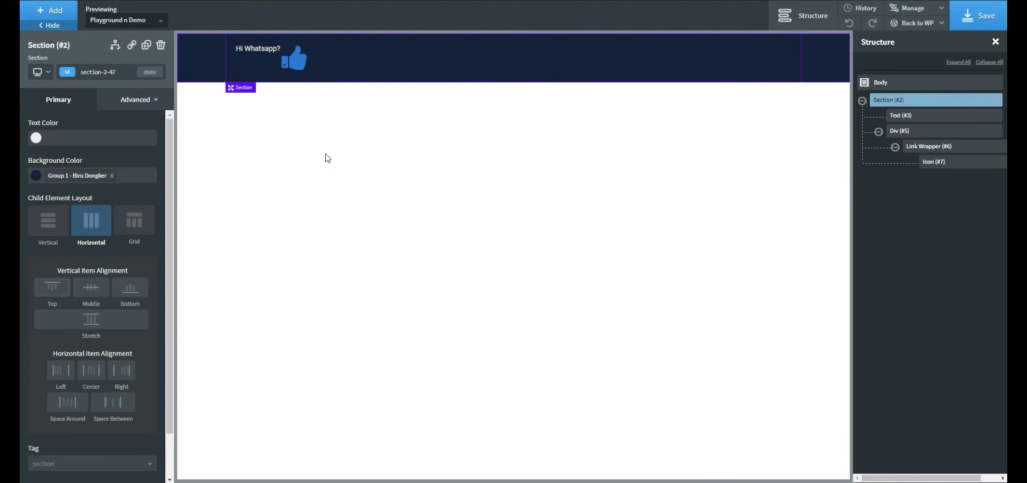
left_click(88, 291)
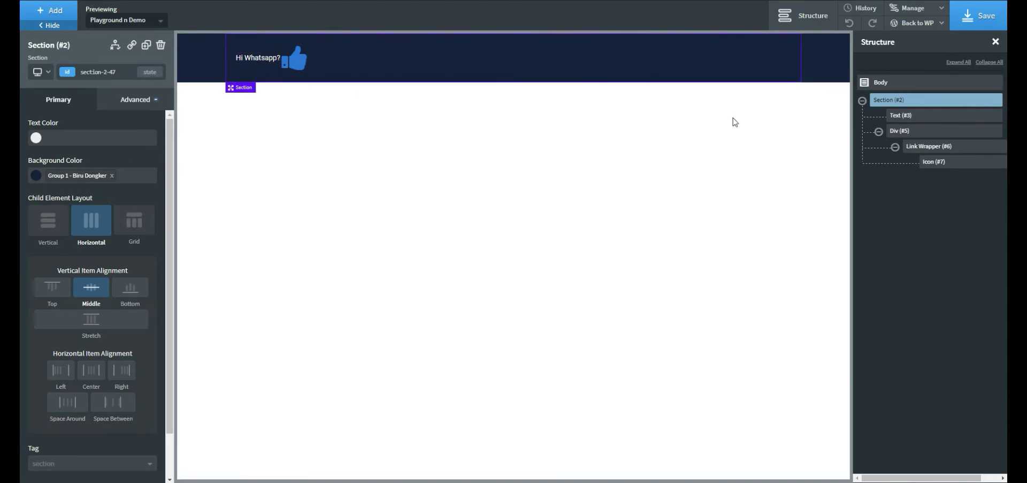
Step: Set the icon size to 25 px in the topbaricon class and color the icon with the Group 1 white
left_click(945, 162)
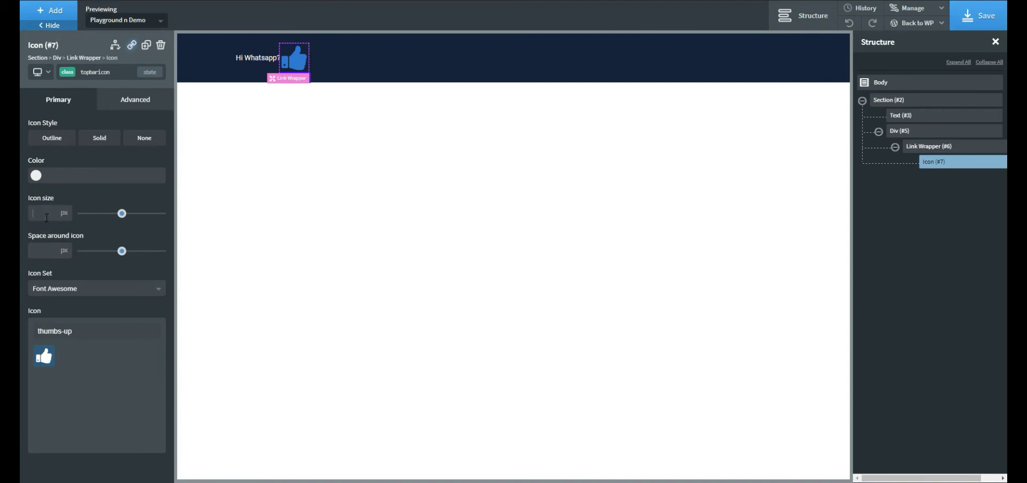
type("25")
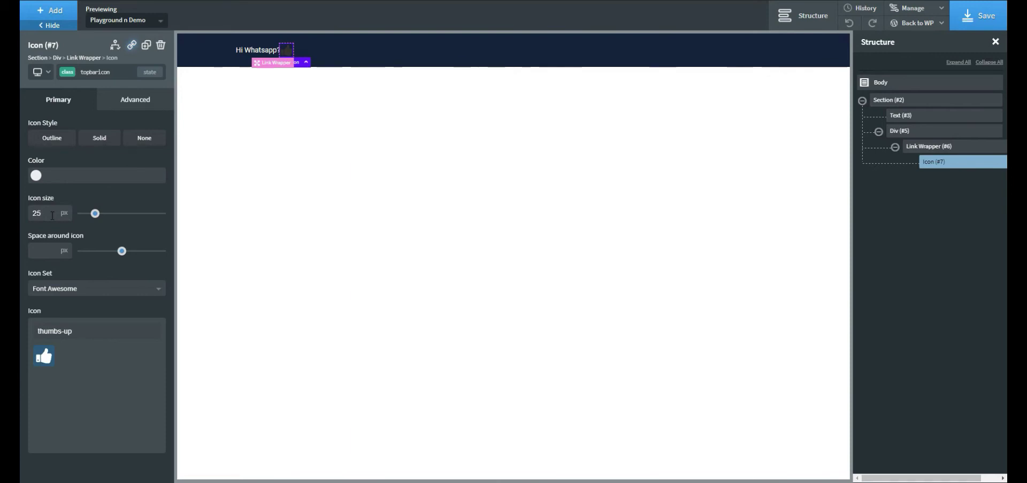
left_click(36, 175)
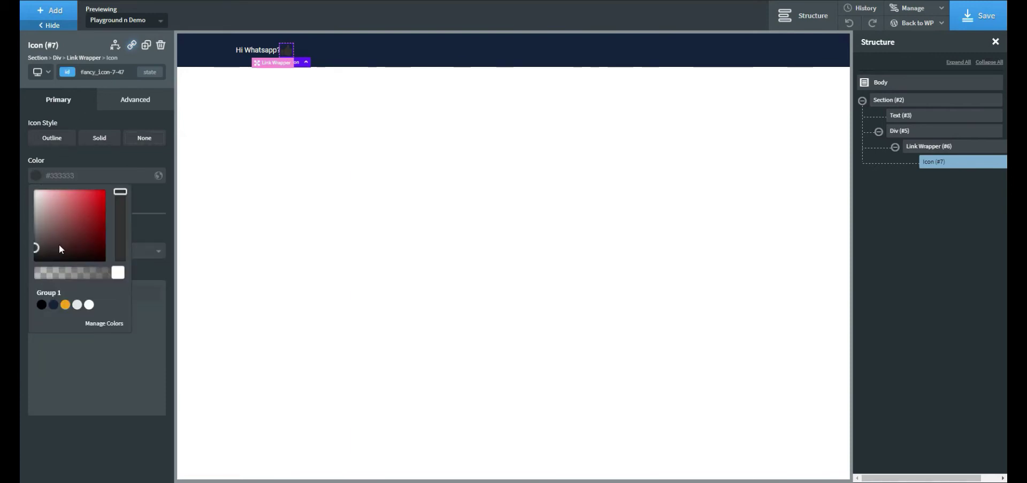
left_click(89, 304)
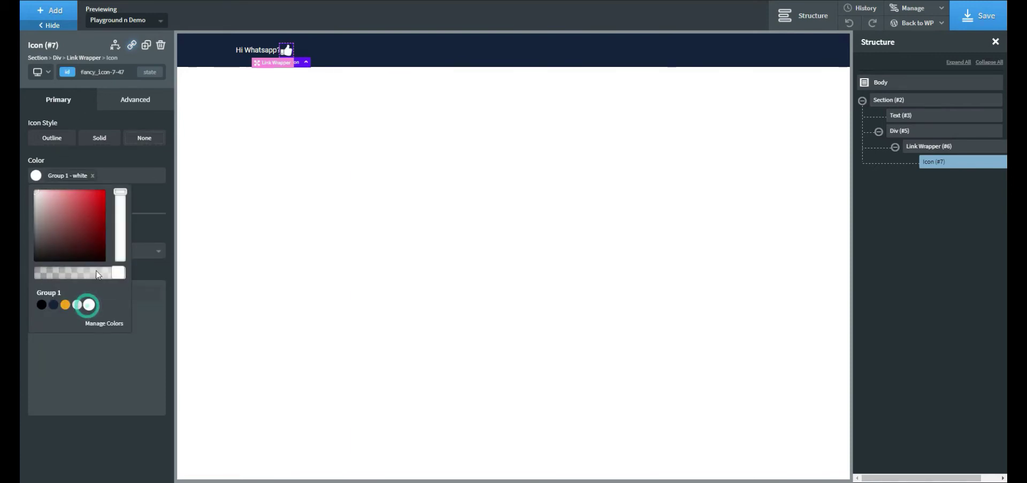
left_click(108, 151)
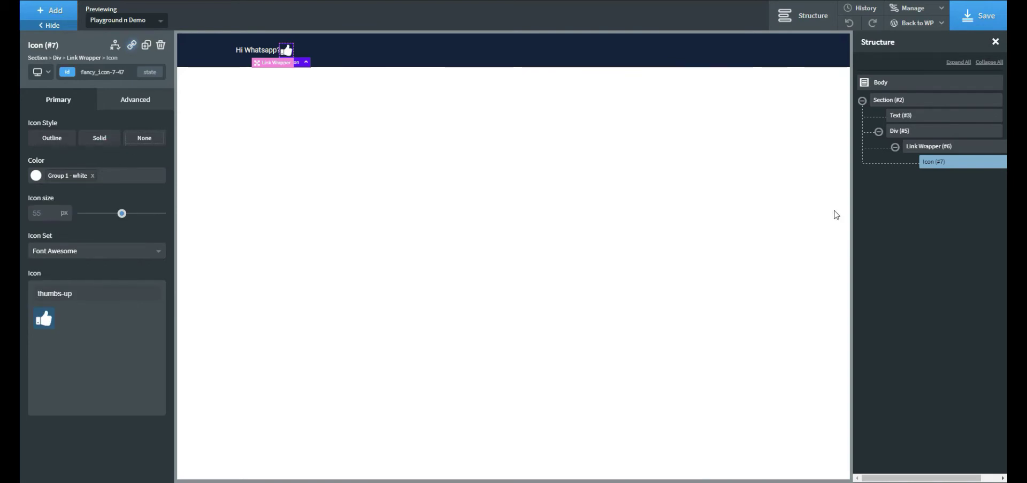
Step: Create the class topbariconlinkwrapper on the Link Wrapper and duplicate the wrapper twice
left_click(940, 137)
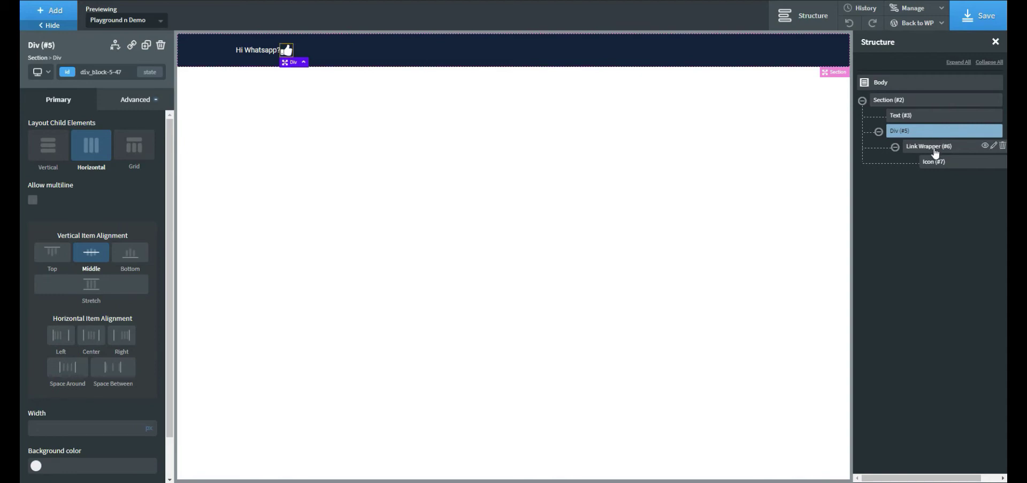
left_click(936, 149)
left_click(895, 148)
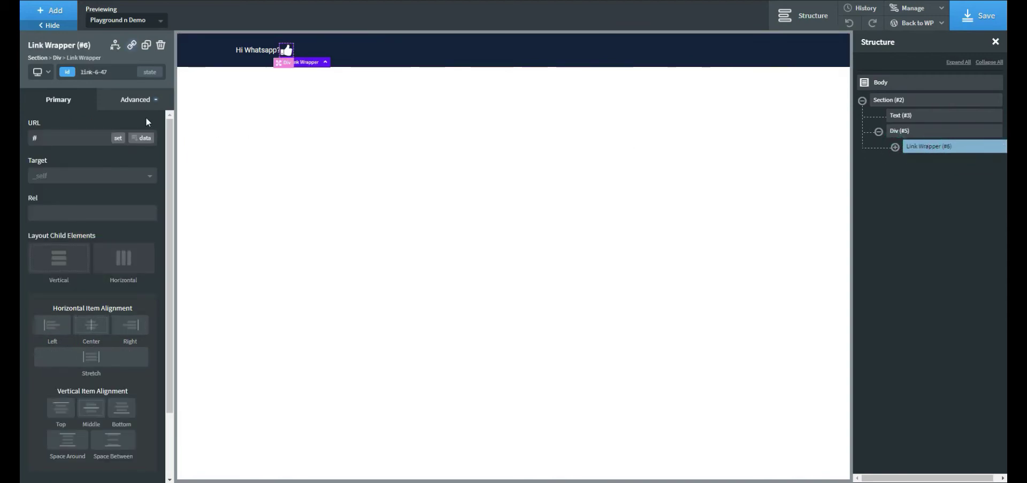
left_click(102, 76)
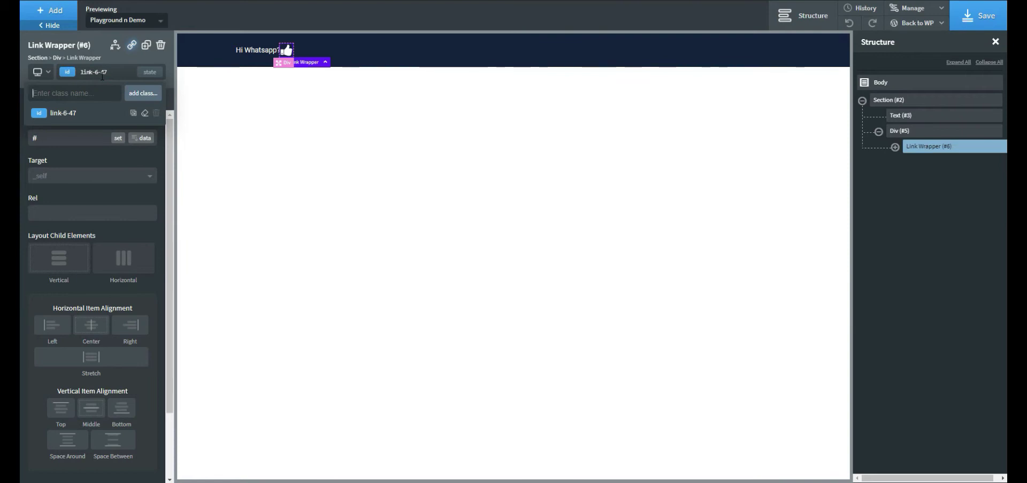
type("topbar")
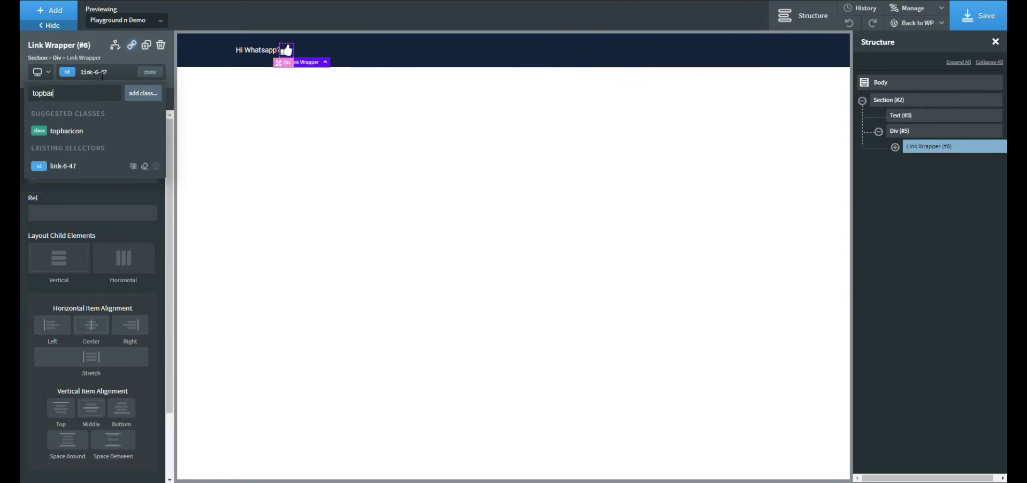
type("iconlinkwrapper")
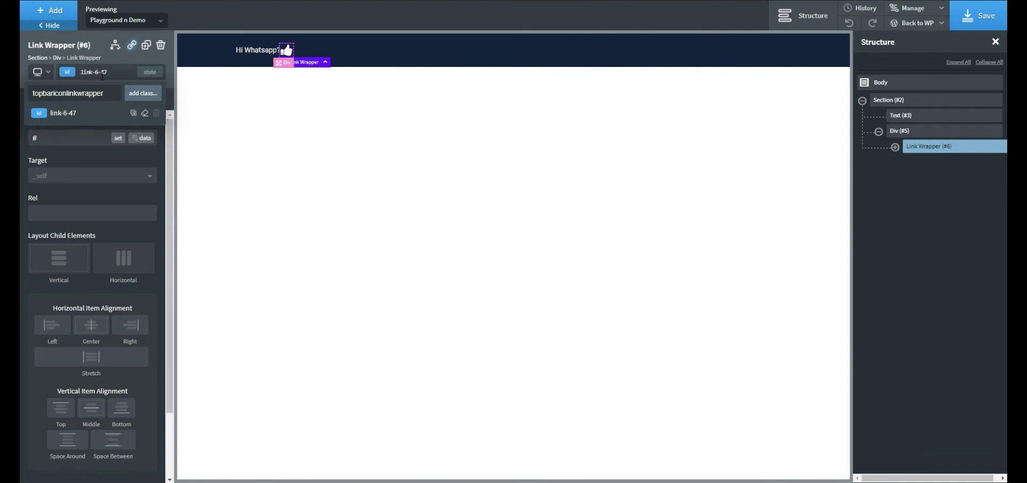
left_click(137, 97)
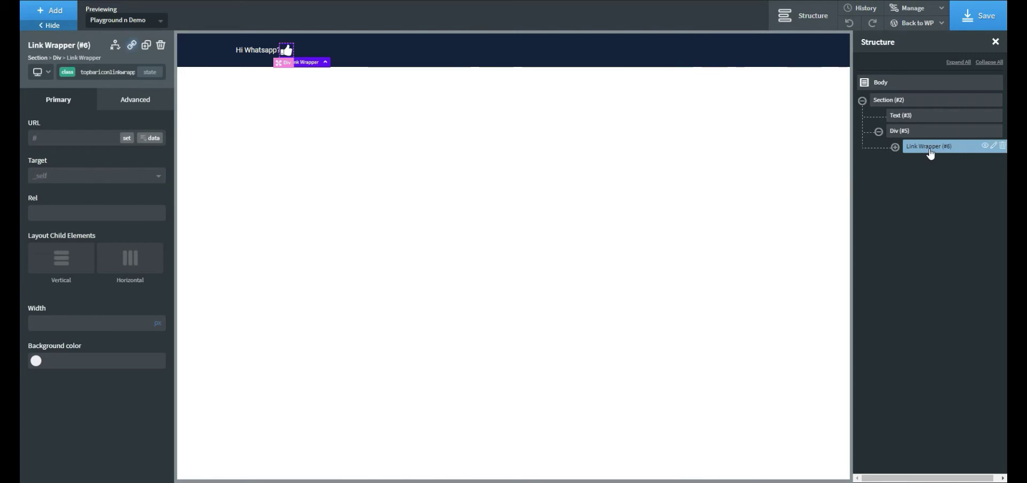
left_click(146, 45)
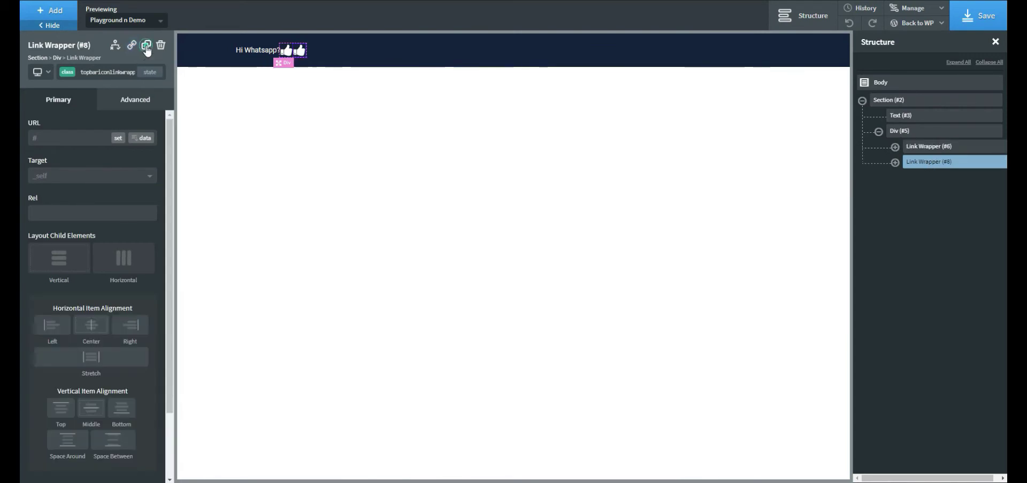
left_click(146, 46)
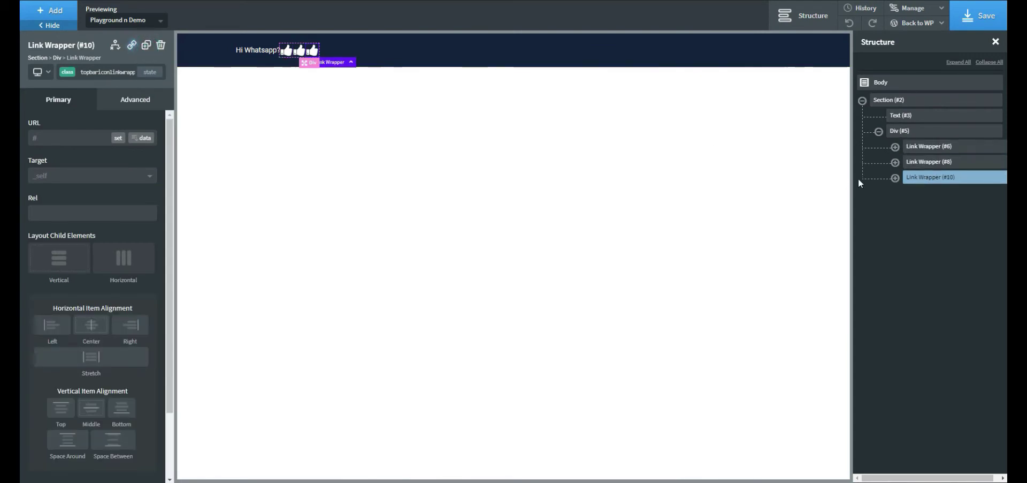
Step: Set the left and right margins of the topbariconlinkwrapper class to 5 px
left_click(929, 153)
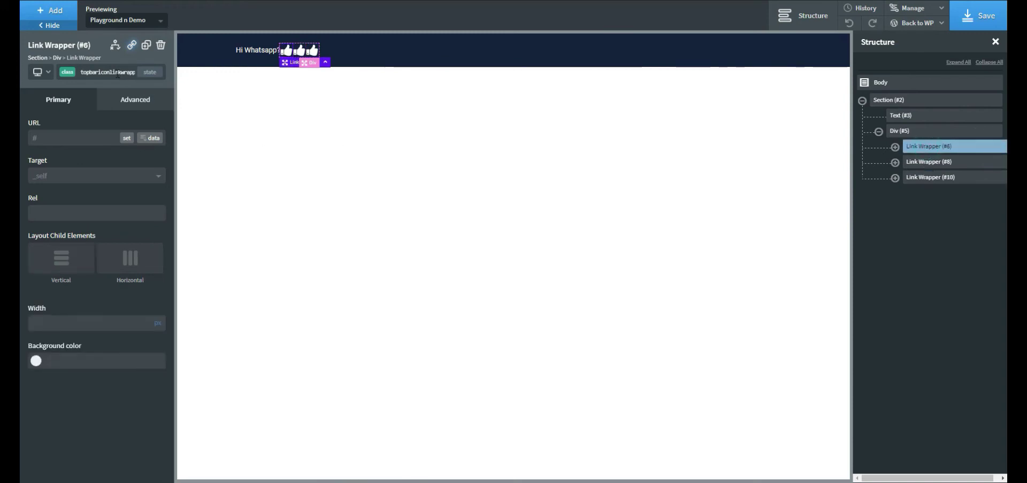
left_click(127, 99)
left_click(100, 160)
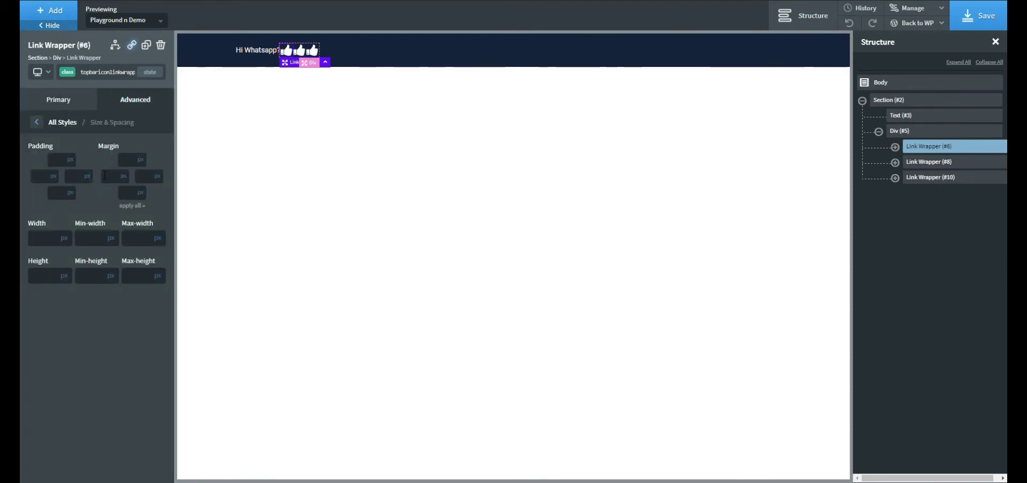
left_click(142, 178)
type("5")
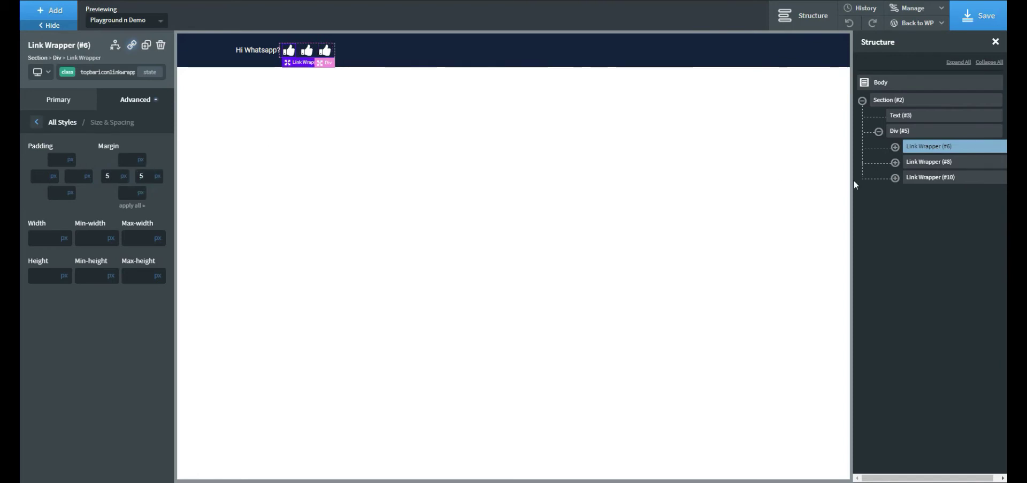
Step: Save the template and set the Section's horizontal item alignment to Space Between
left_click(916, 132)
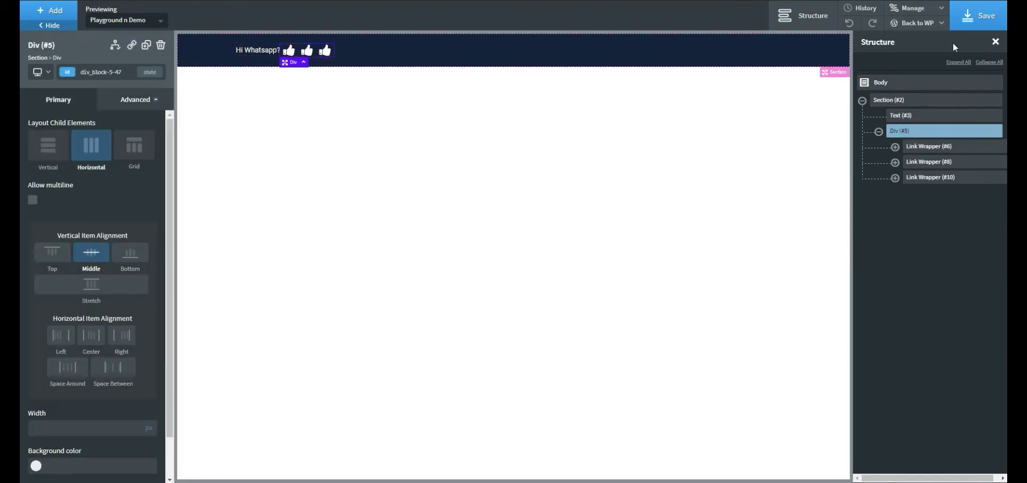
left_click(981, 20)
left_click(931, 106)
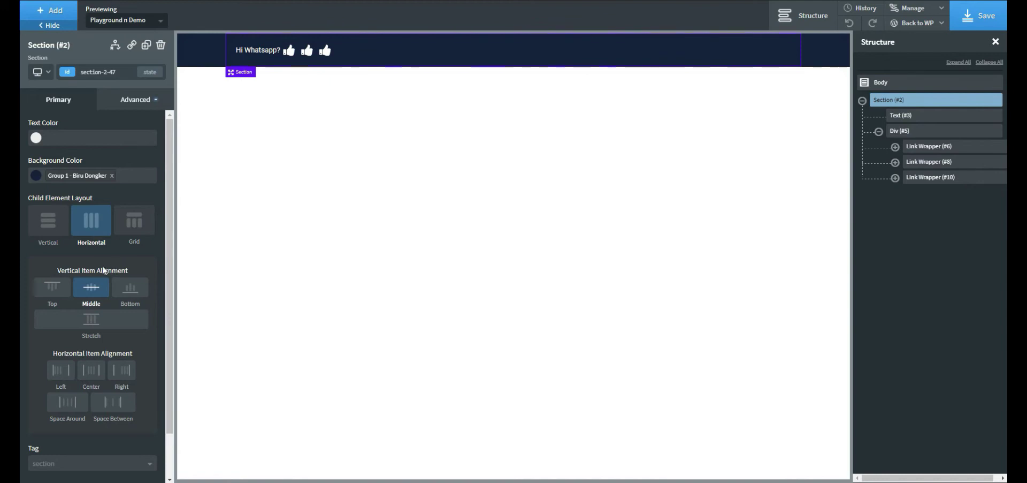
left_click(118, 413)
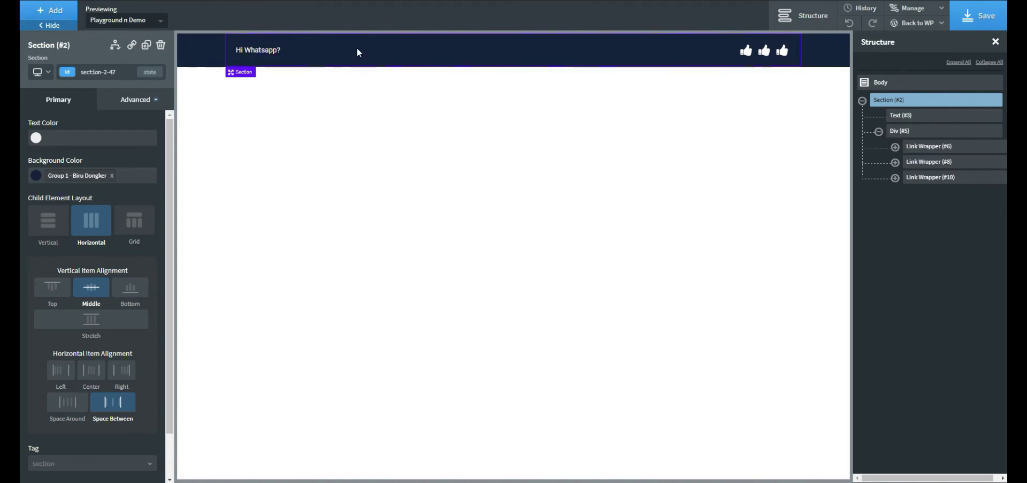
Step: Set the Section's top and bottom container padding to 5 px
left_click(132, 100)
left_click(107, 164)
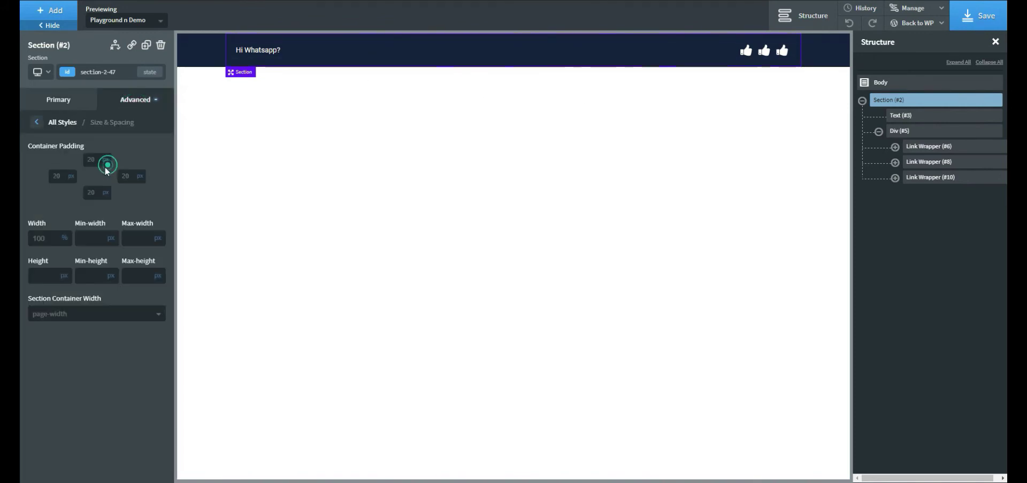
left_click(89, 160)
type("5")
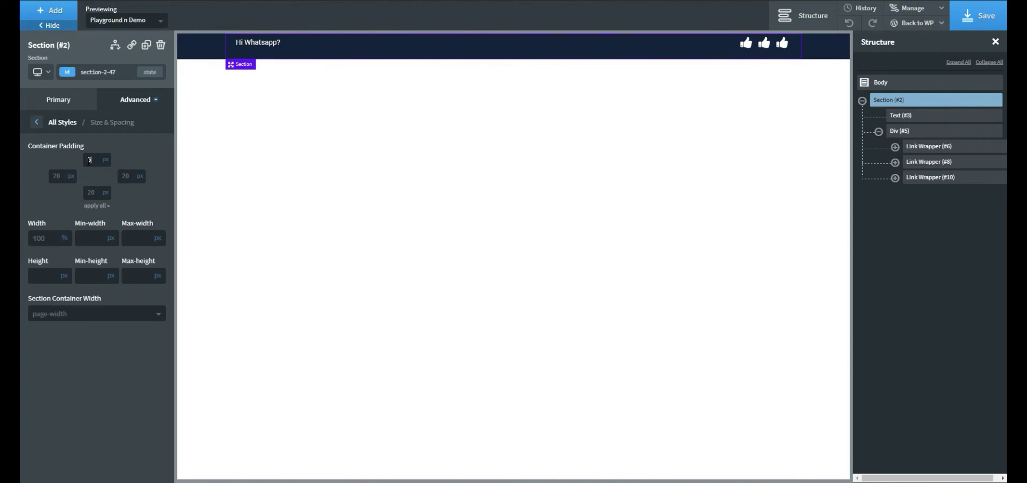
left_click(92, 194)
type("5")
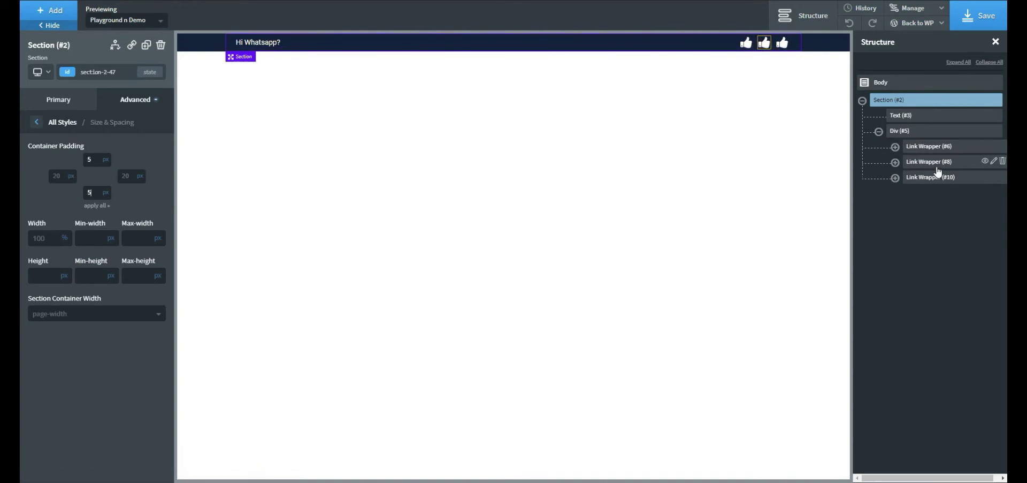
Step: Set the left and right margins of the topbariconlinkwrapper class to 7 px
left_click(934, 147)
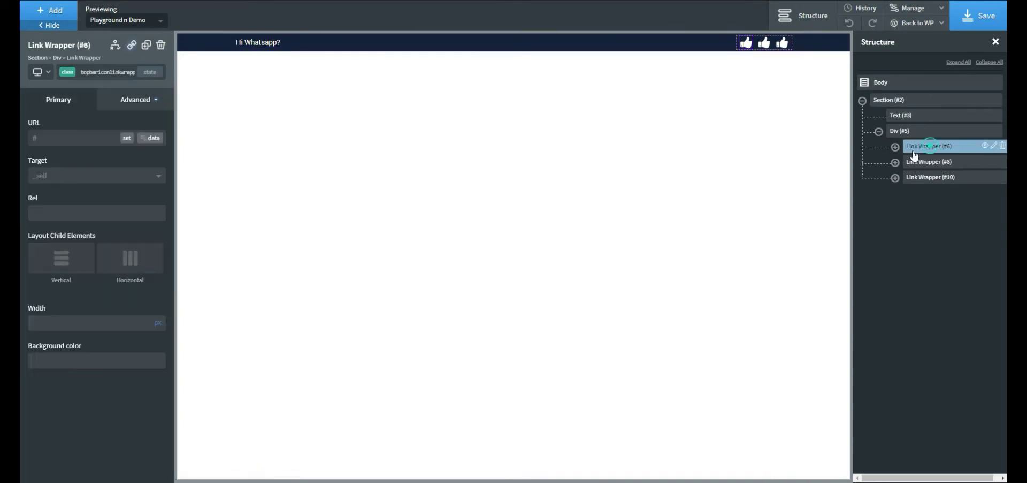
left_click(137, 107)
left_click(107, 161)
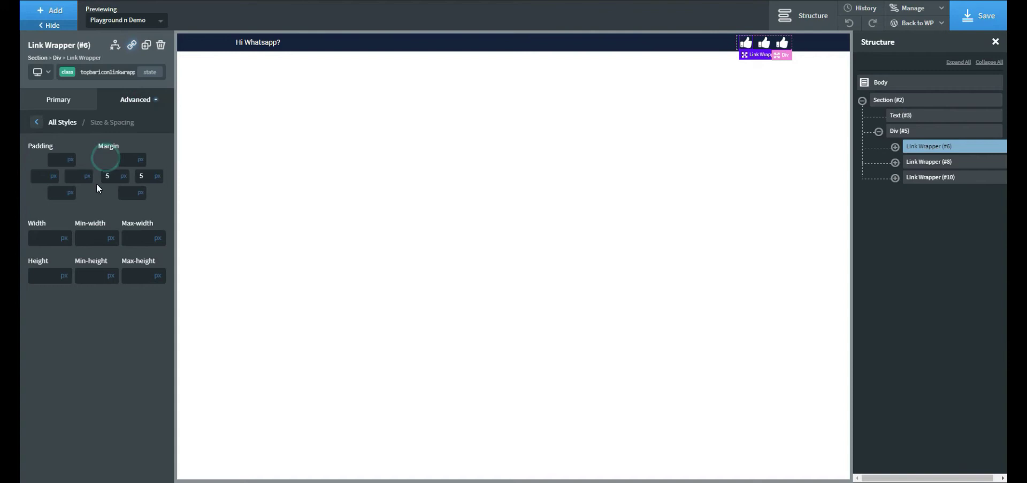
double_click(113, 176)
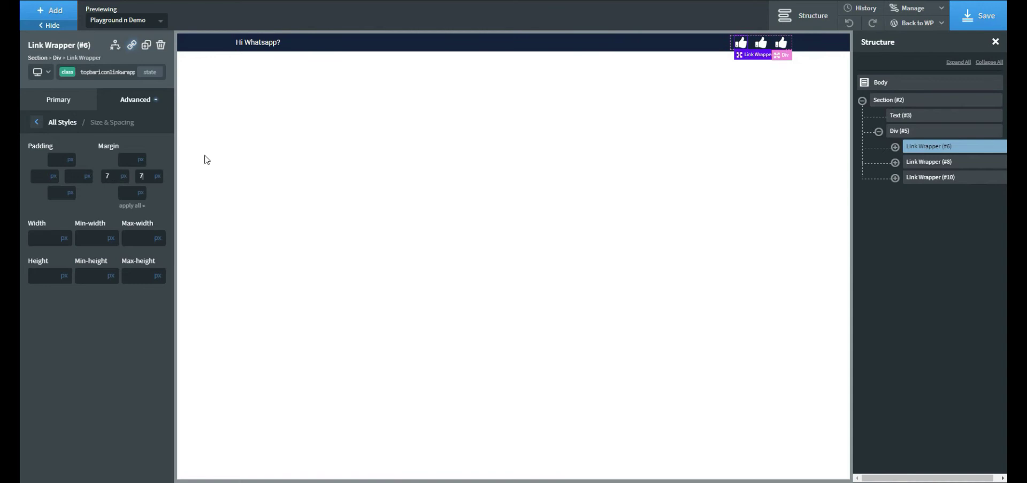
Step: Set the icon size in the topbaricon class to 23 px through the first Link Wrapper's icon
left_click(895, 147)
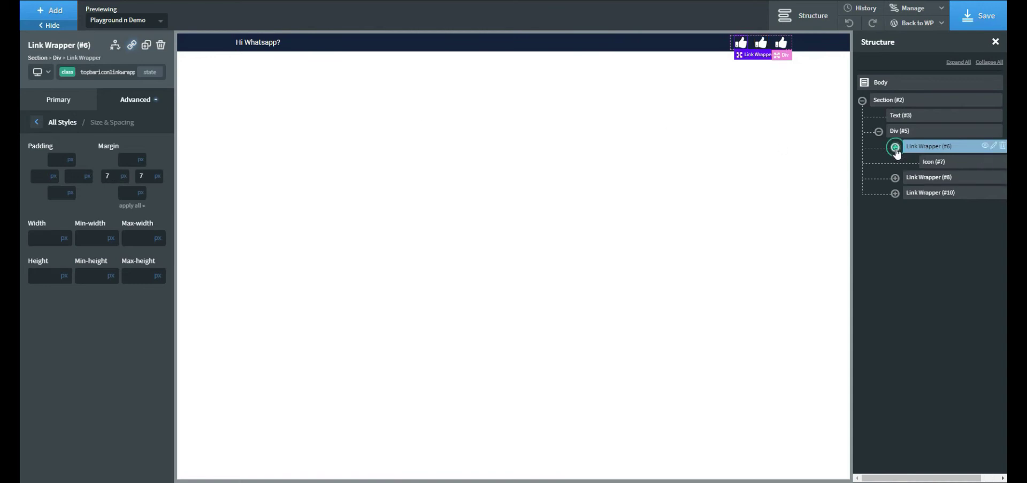
left_click(922, 169)
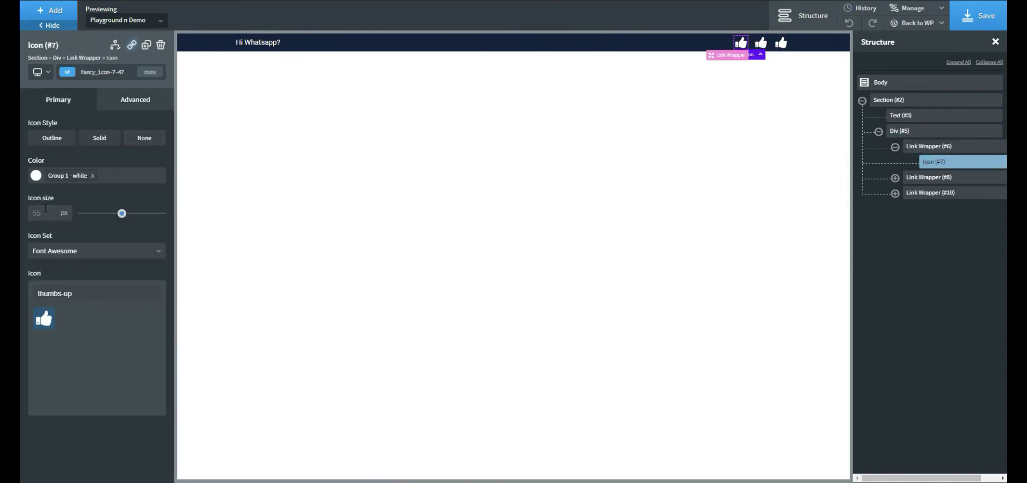
left_click(107, 71)
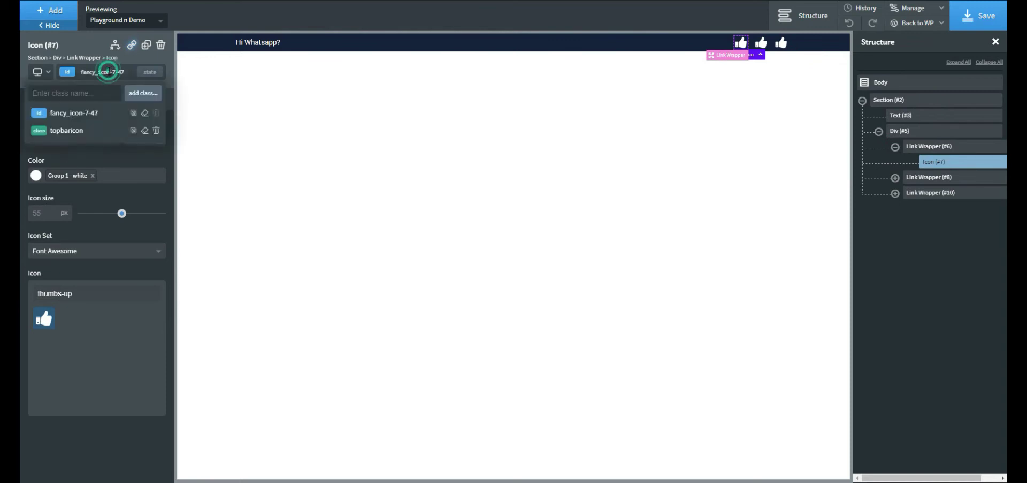
left_click(90, 127)
double_click(45, 213)
type("24")
key("Down")
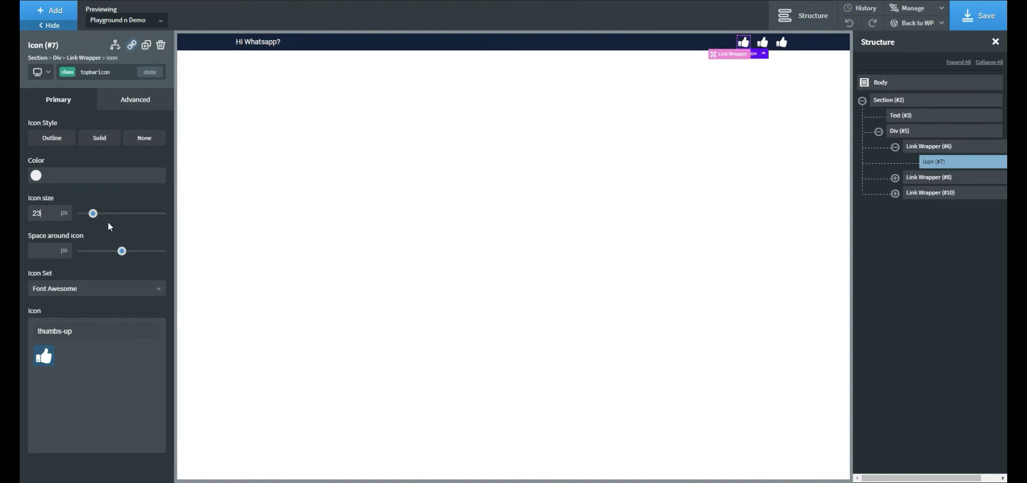
Step: Change the icon in the first Link Wrapper to facebook-official
left_click(104, 327)
key("ctrl+a")
type("fac")
left_click(90, 359)
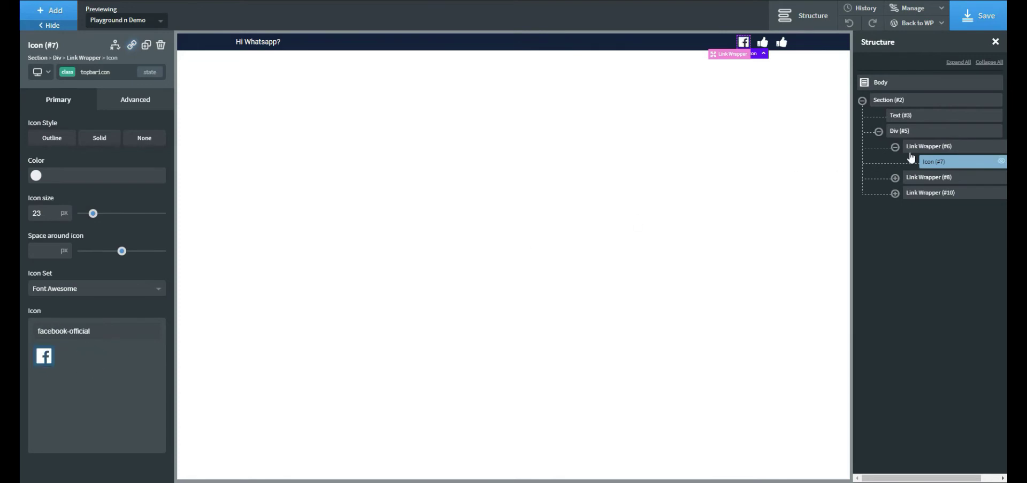
Step: Change the icon in the second Link Wrapper to the plain twitter bird
left_click(763, 42)
left_click(103, 298)
key("ctrl+a")
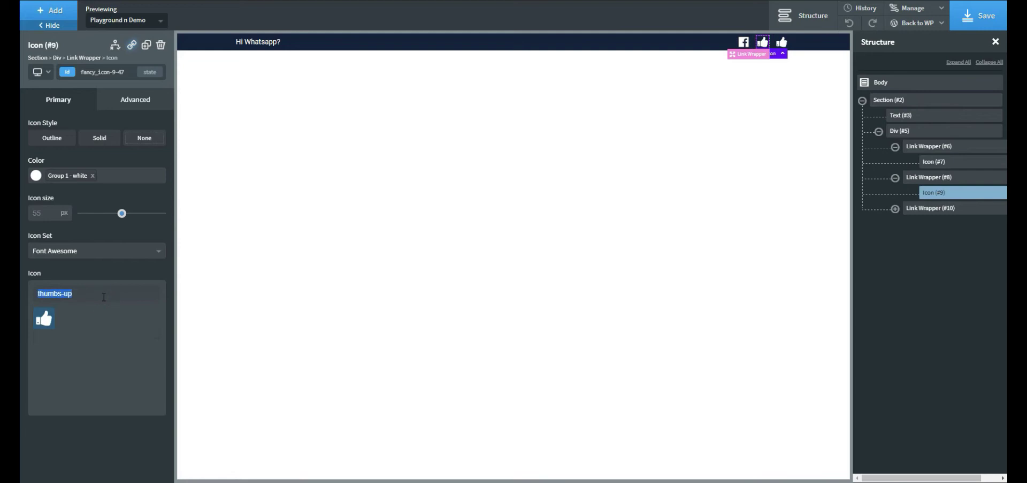
type("tw")
left_click(92, 318)
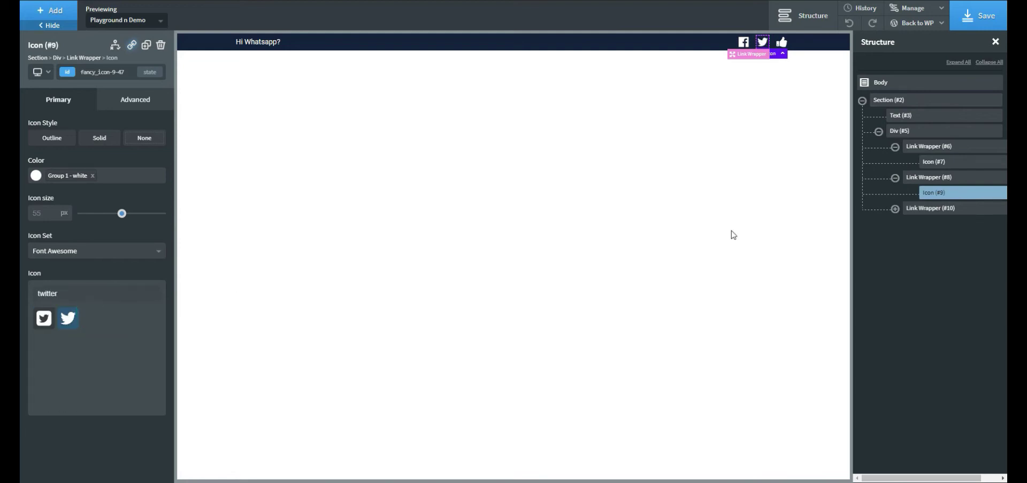
Step: Change the icon in the third Link Wrapper to linkedin-square
left_click(781, 43)
key("ctrl+a")
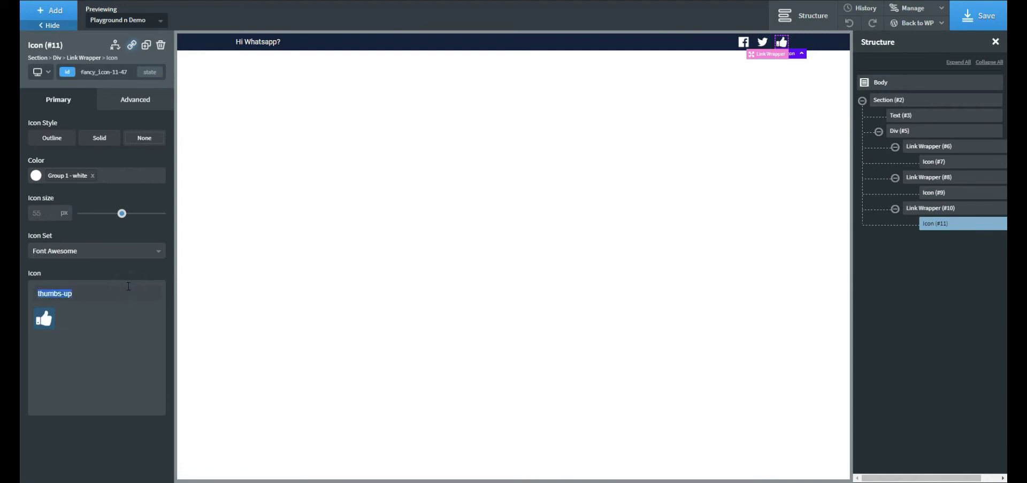
type("i")
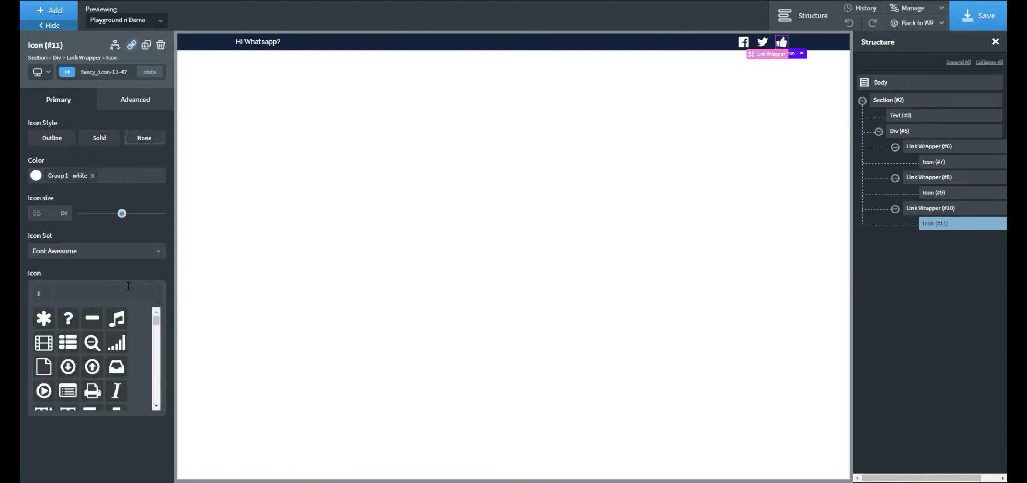
type("inkedin-square")
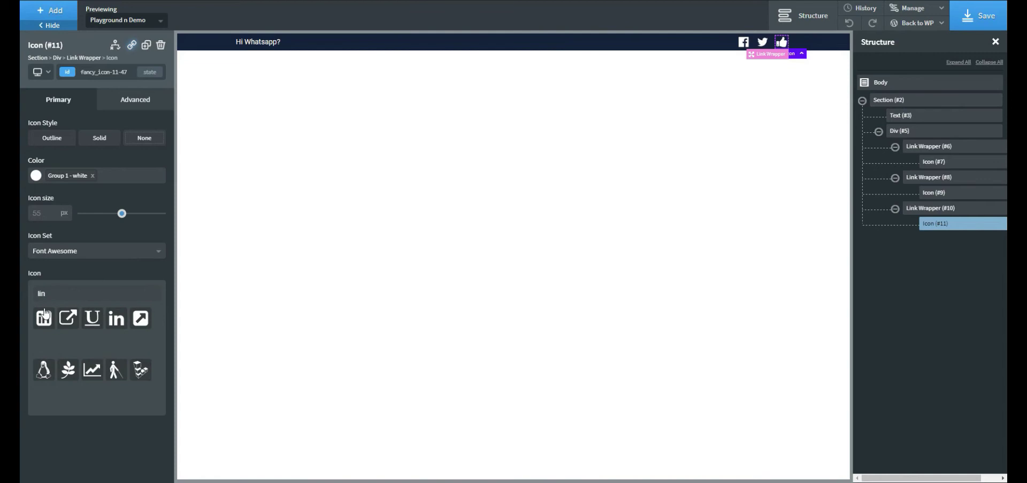
left_click(39, 318)
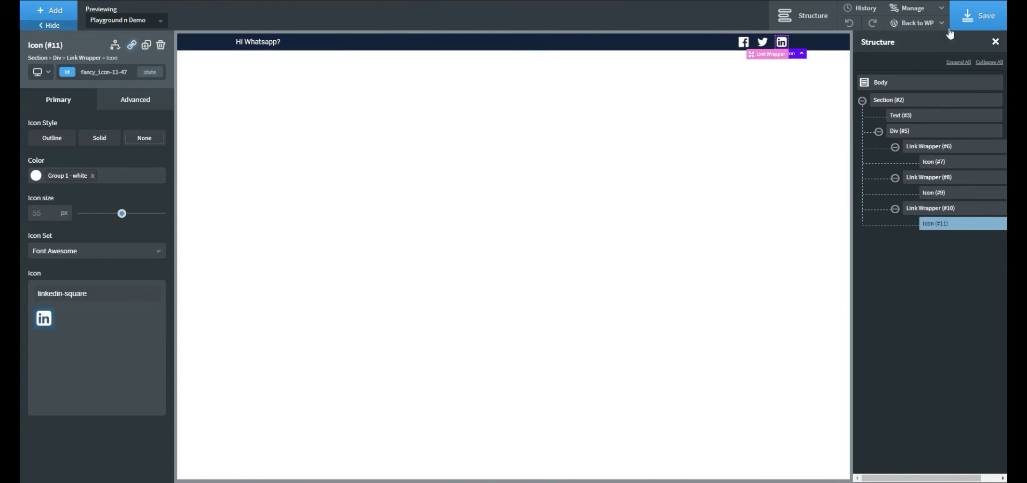
Step: Save the template and view the live page with the updated social icons
left_click(984, 17)
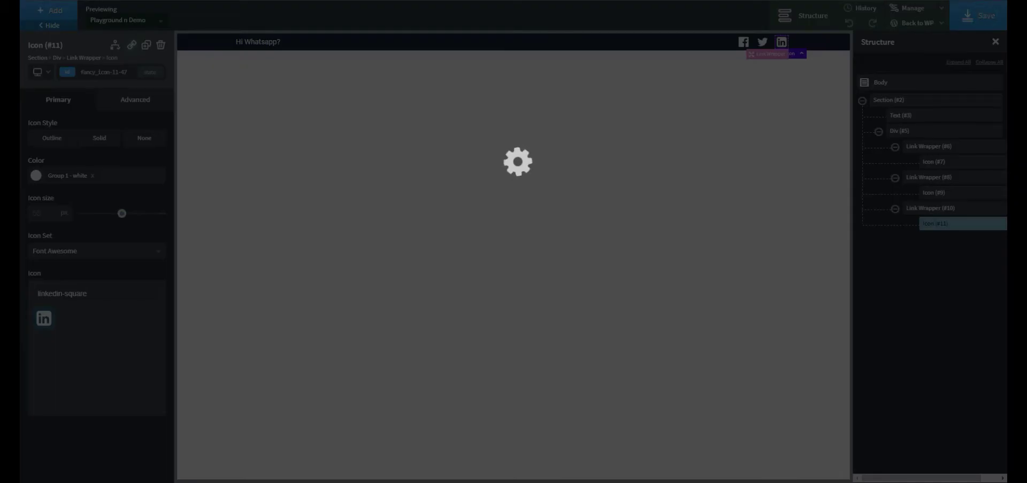
left_click(299, 0)
left_click(198, 179)
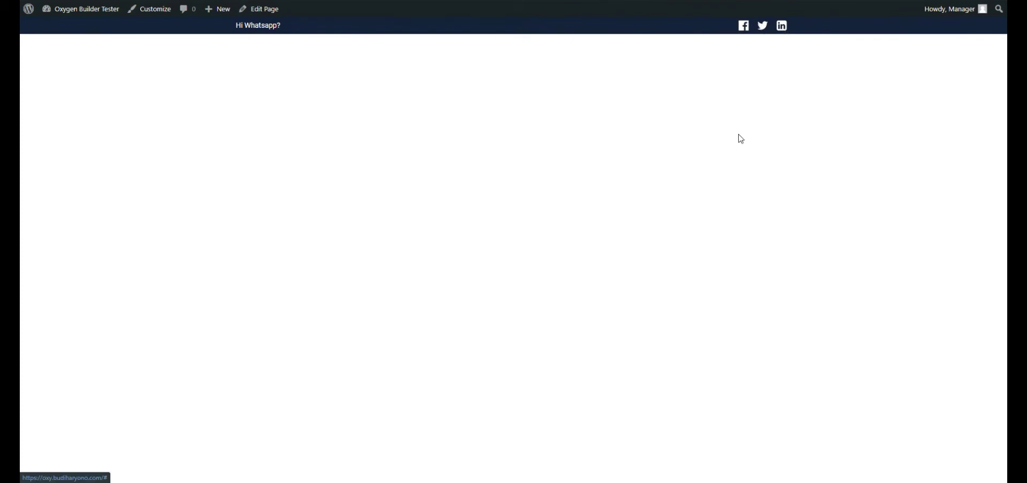
Step: Inspect the Facebook icon on the live page in DevTools and examine its link's classes, href and title attributes
right_click(465, 183)
left_click(297, 120)
right_click(399, 101)
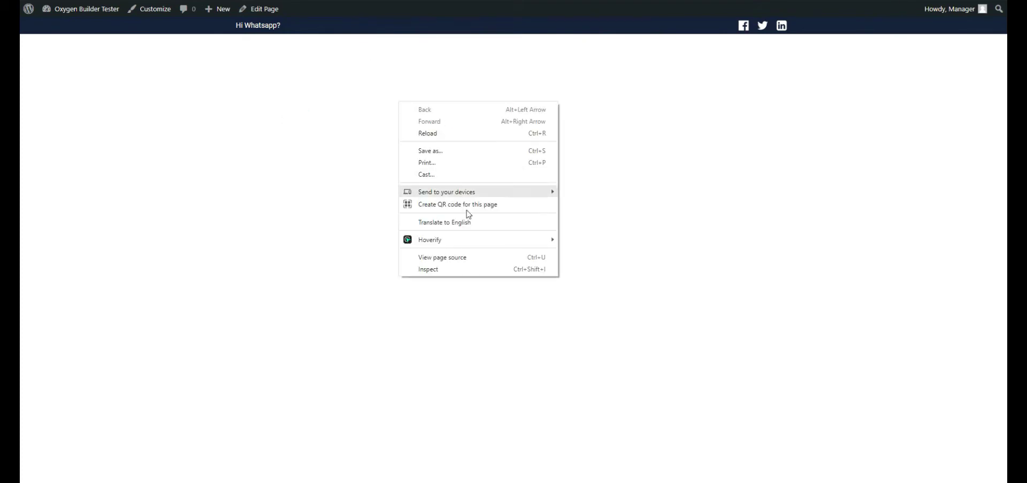
left_click(467, 268)
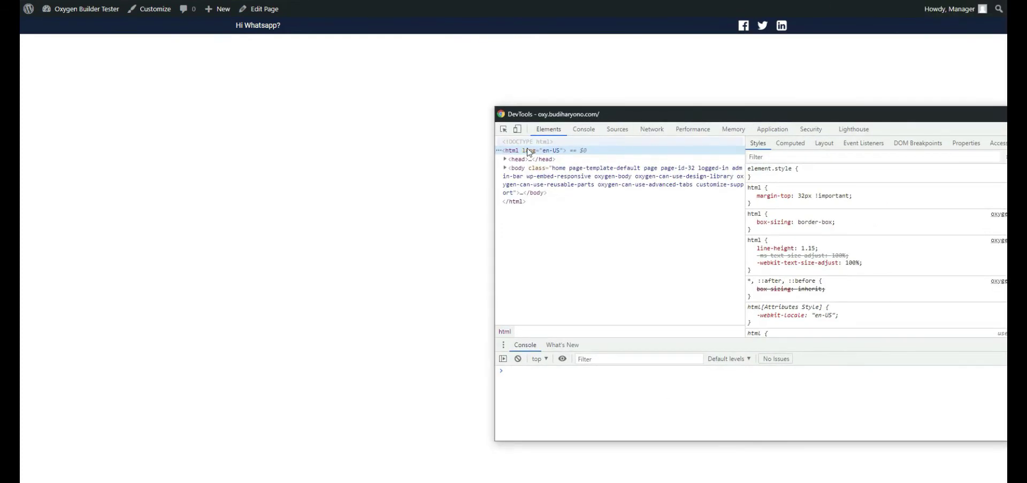
left_click(505, 130)
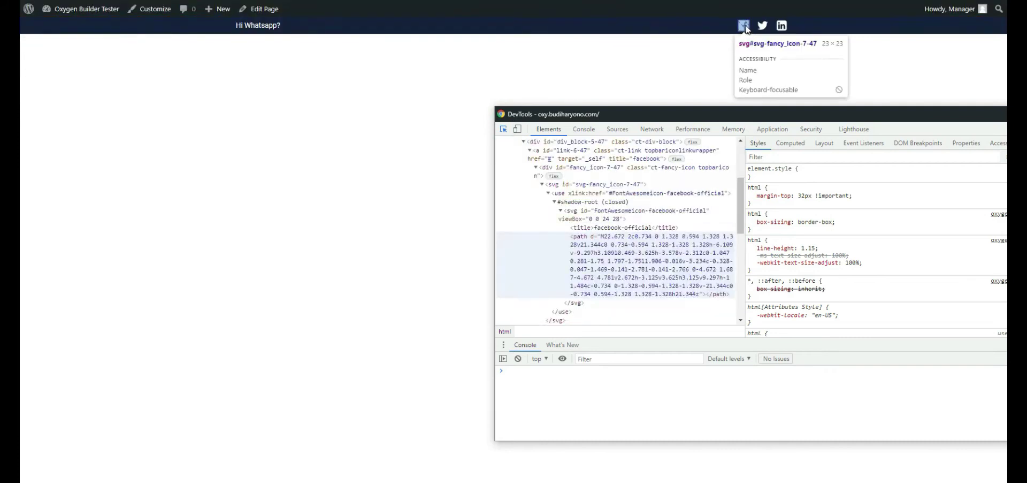
left_click(743, 23)
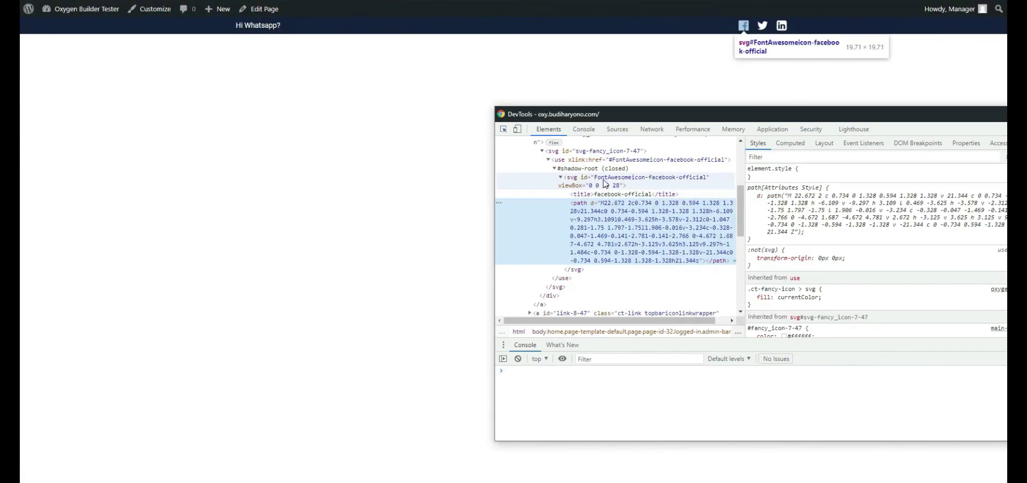
left_click_drag(644, 118, 369, 70)
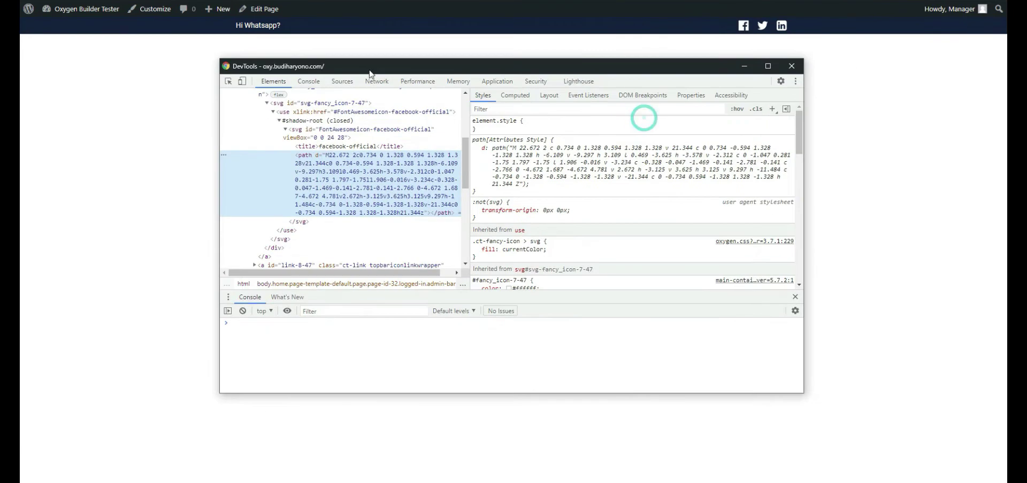
left_click_drag(469, 157, 571, 158)
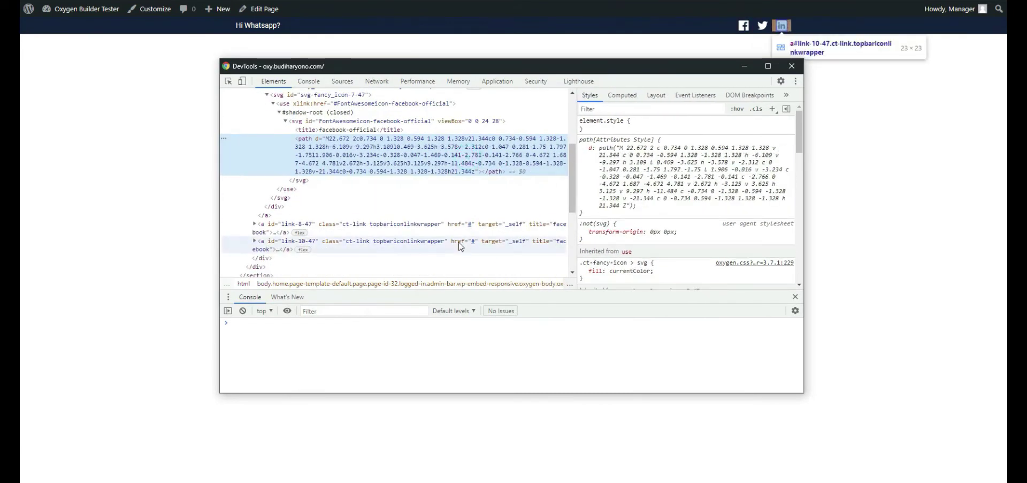
scroll(303, 248, "up", 2)
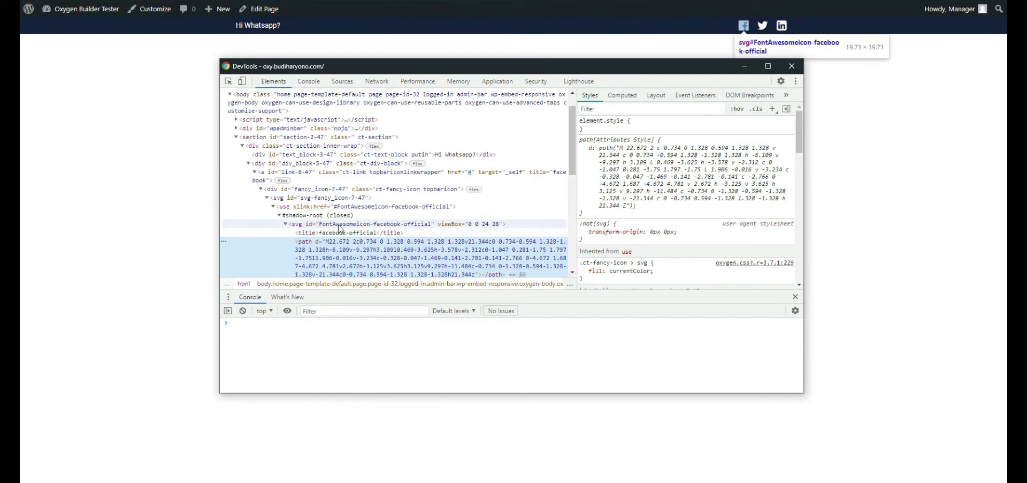
left_click(317, 178)
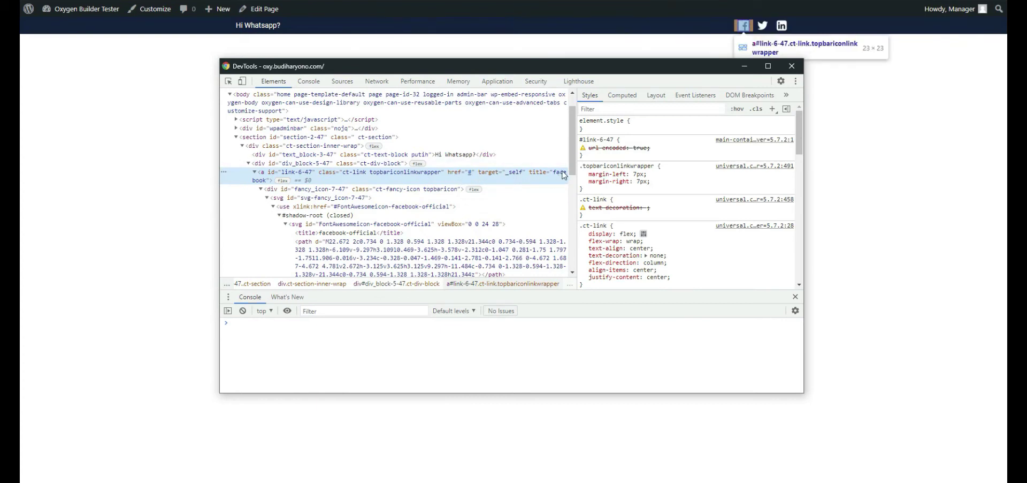
left_click_drag(574, 156, 666, 159)
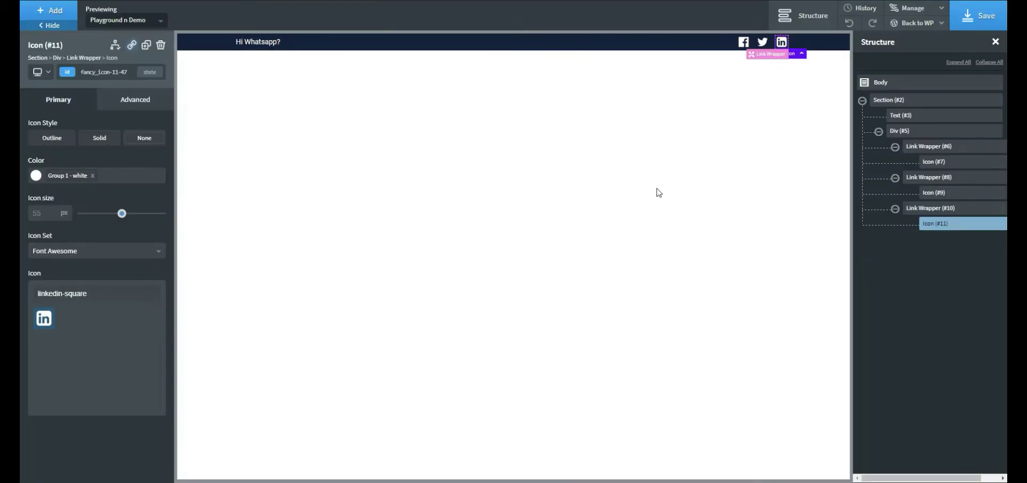
Step: Add two color stops to the Section's background gradient
left_click(911, 102)
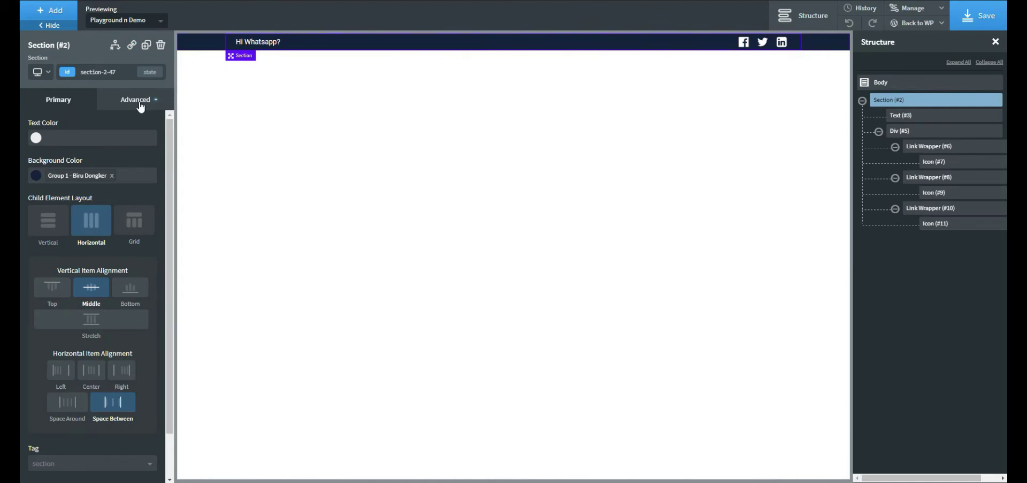
left_click(140, 107)
left_click(58, 133)
scroll(78, 312, "down", 3)
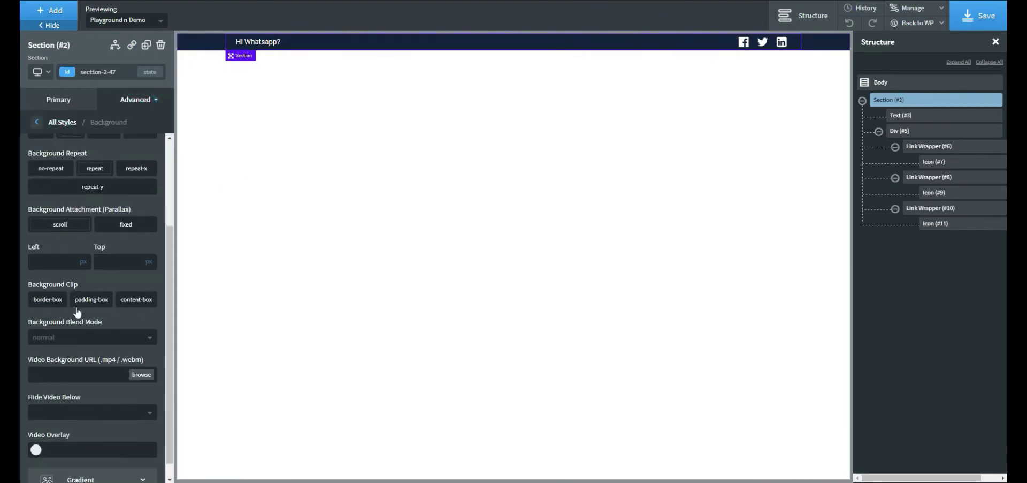
scroll(77, 312, "down", 1)
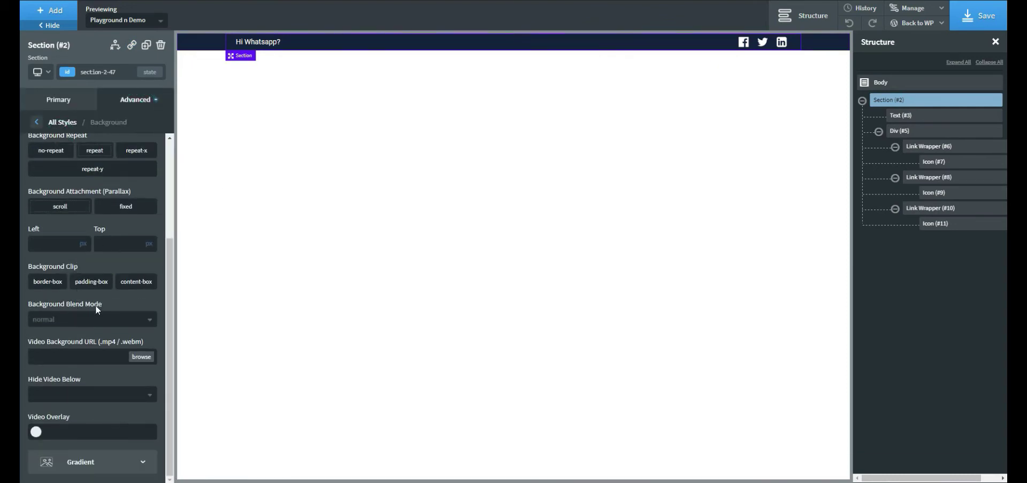
left_click(122, 469)
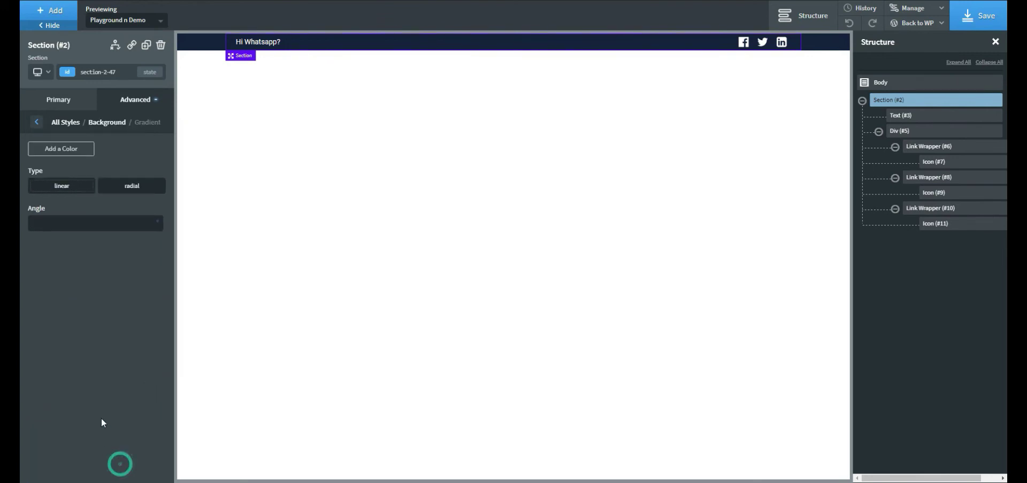
left_click(69, 151)
left_click(69, 151)
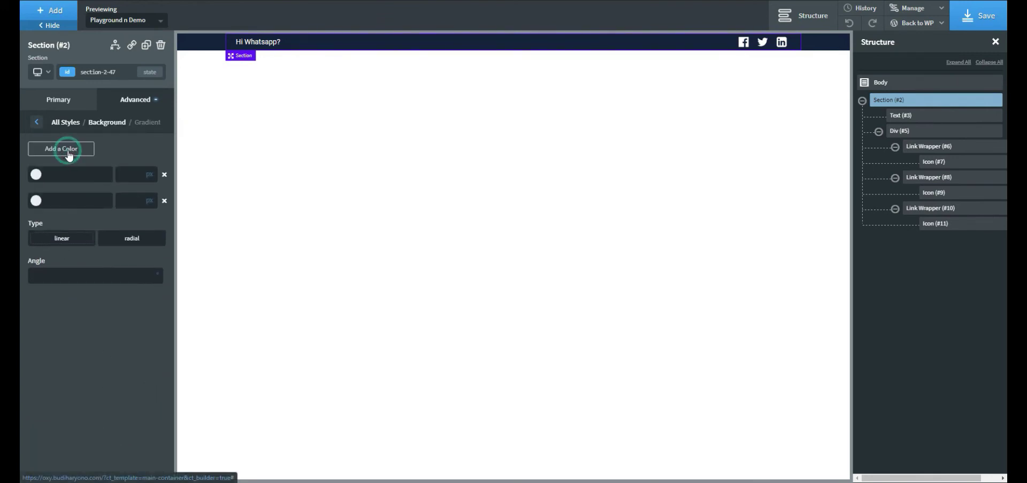
Step: Set the Section's gradient colors to Orange 1 and Biru Dongker, with an angle of 90 degrees
left_click(36, 174)
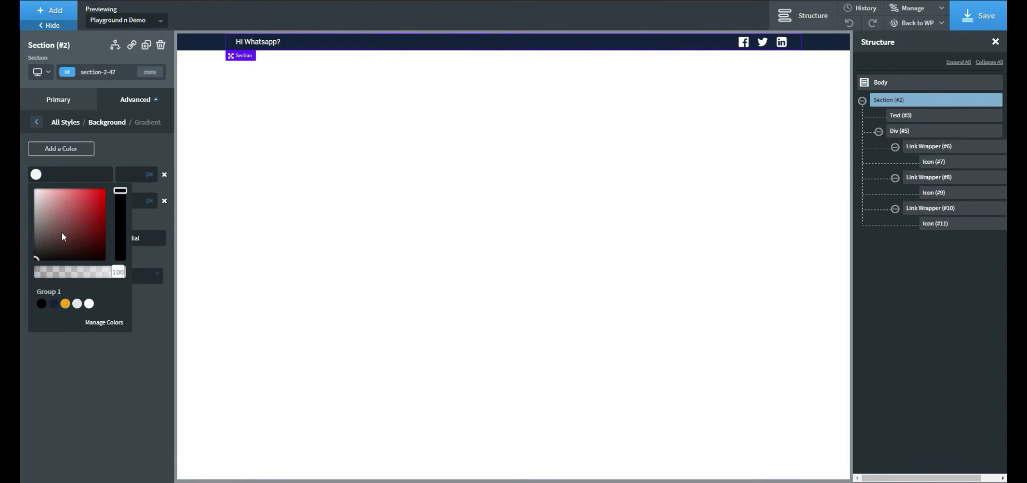
left_click(65, 304)
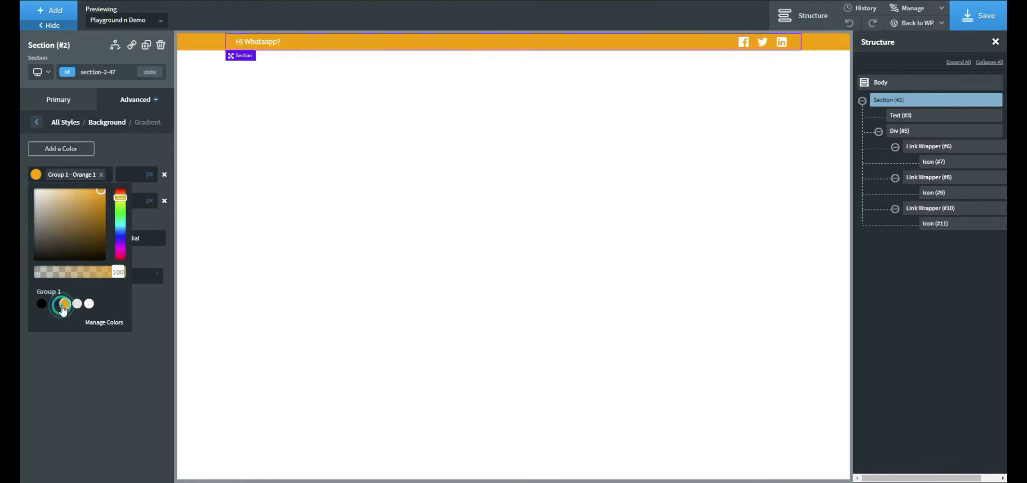
left_click(84, 363)
left_click(33, 201)
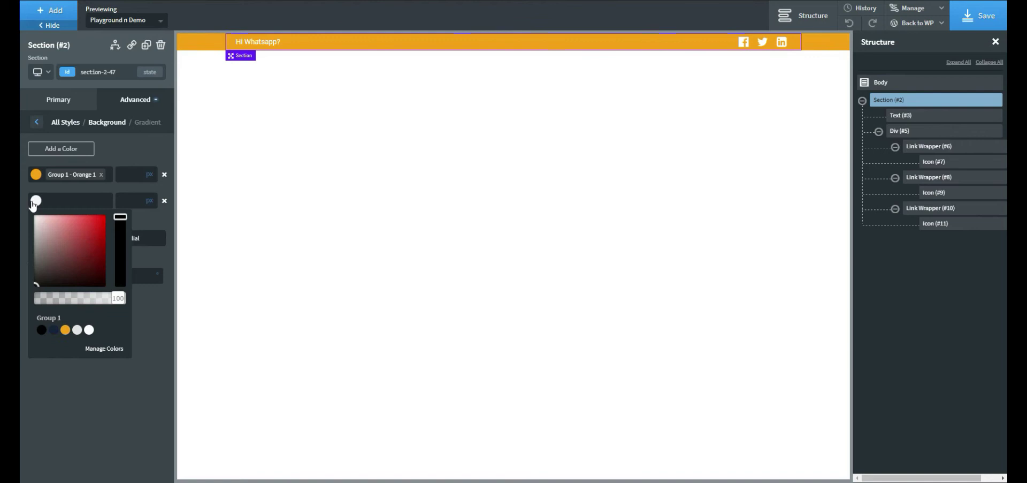
left_click(54, 330)
left_click(131, 321)
left_click(47, 271)
type("90")
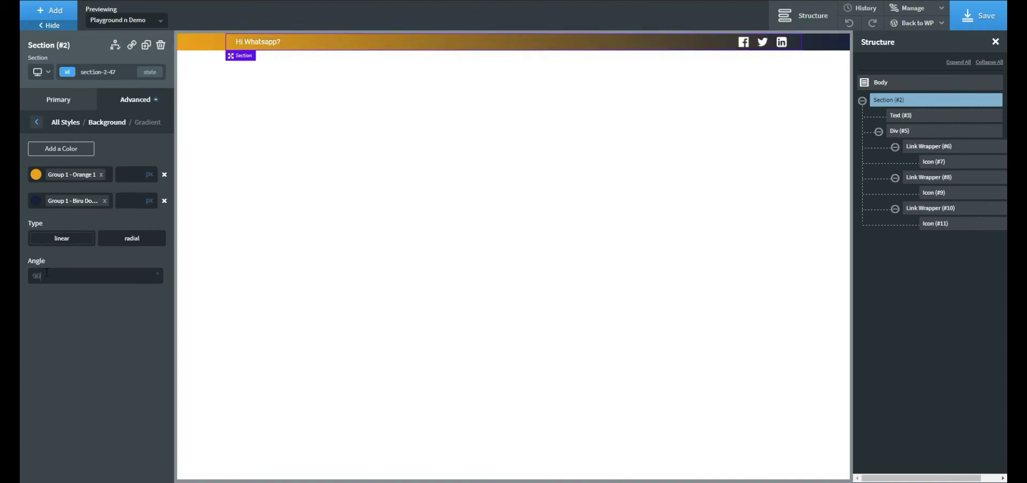
Step: Position the gradient's orange stop at 50% and its dark blue stop at 1% for a hard color split
left_click(149, 174)
left_click(149, 172)
left_click(129, 171)
type("50")
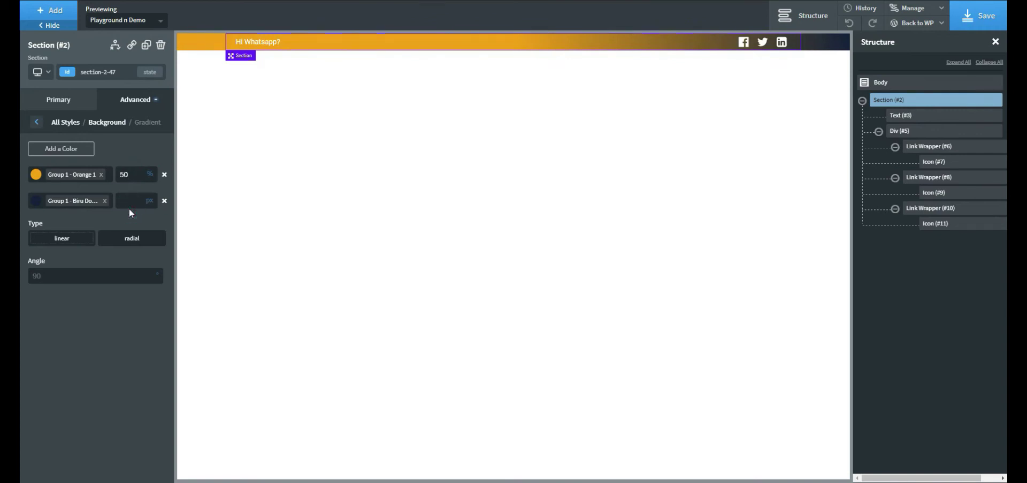
left_click(149, 200)
left_click(148, 193)
left_click(138, 197)
type("1")
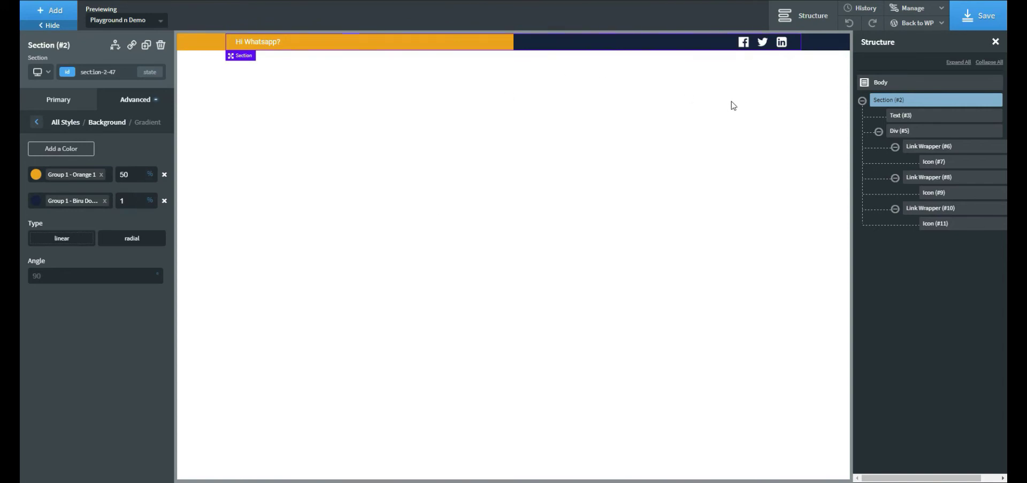
Step: Save the template, check the two-color top bar on the live page, and return to the builder
left_click(966, 24)
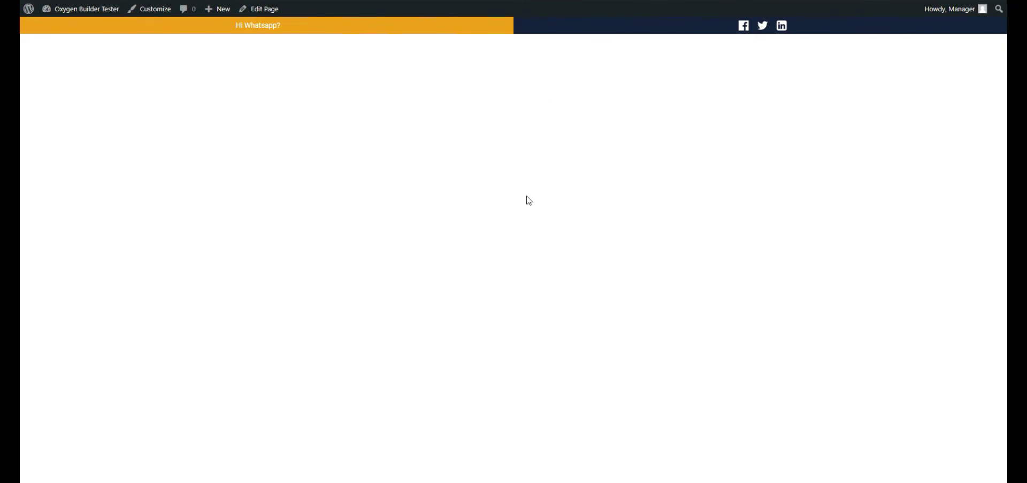
left_click(450, 94)
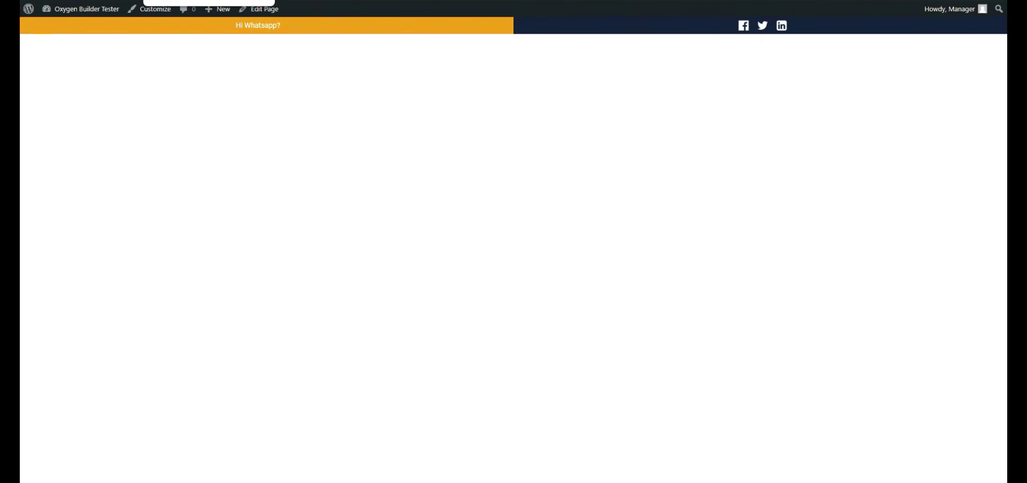
left_click(182, 0)
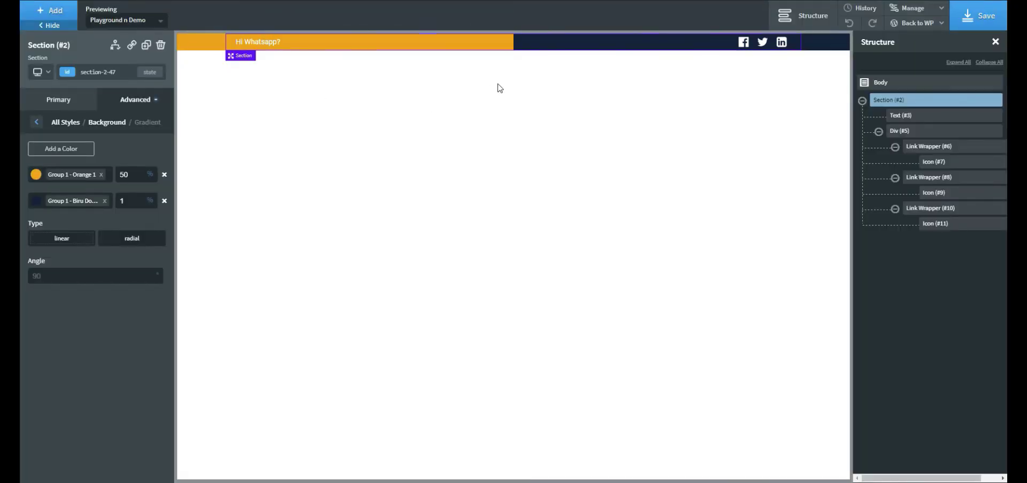
Step: Set the HTML tag of the top bar's Section to header
left_click(880, 132)
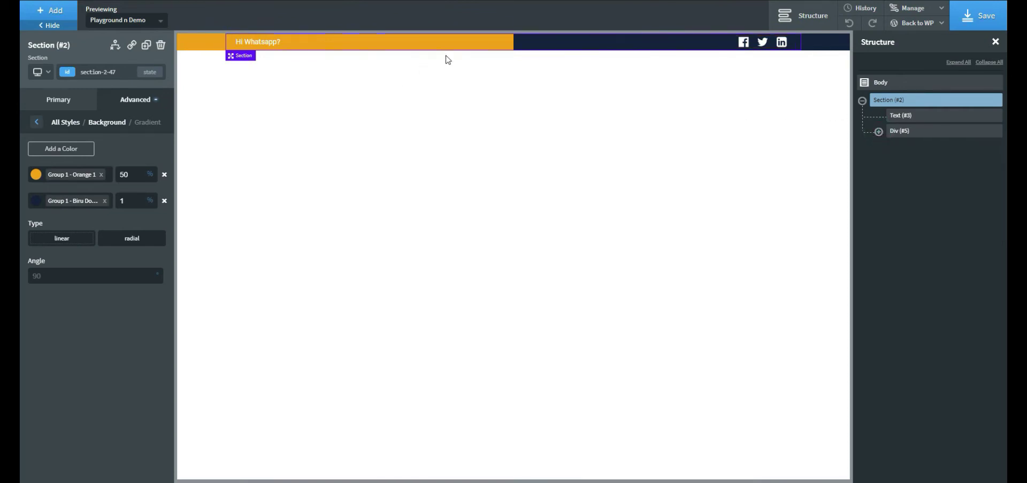
left_click(71, 99)
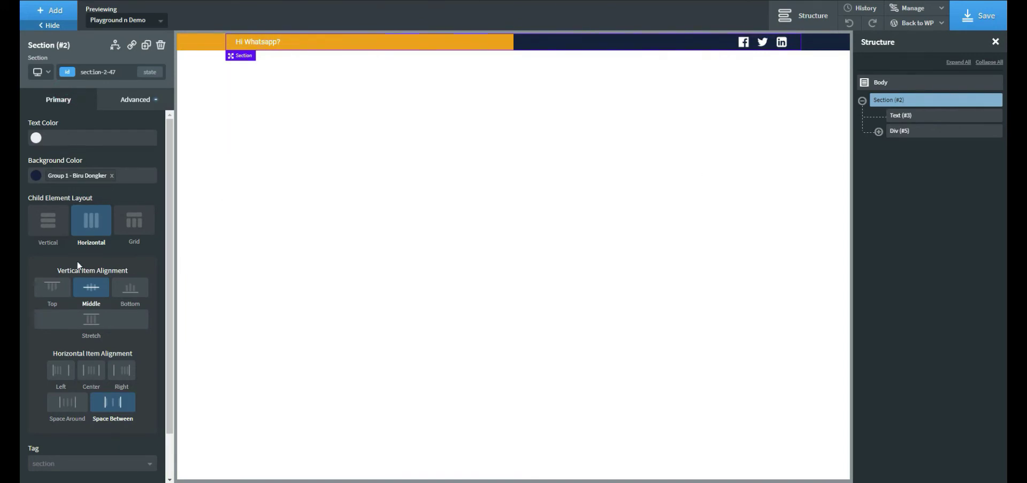
scroll(78, 261, "down", 1)
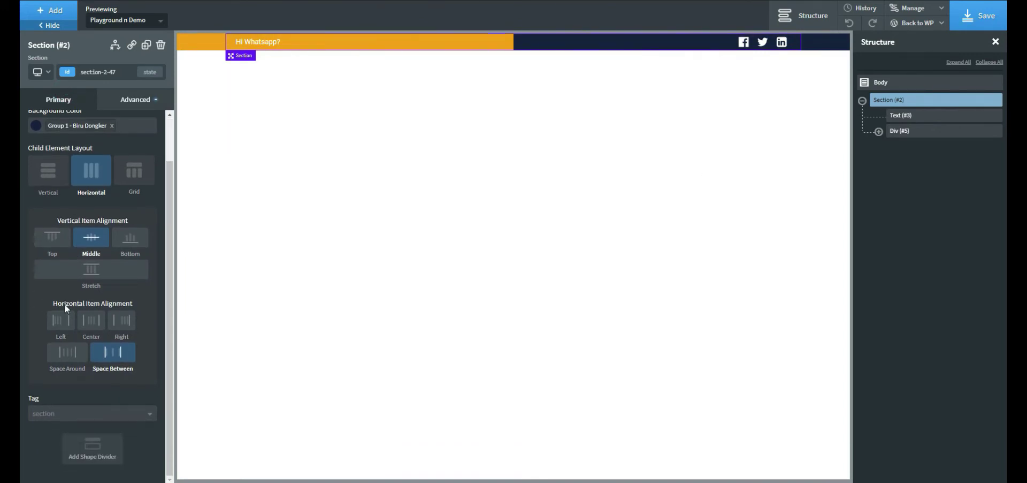
left_click(38, 416)
scroll(88, 413, "down", 1)
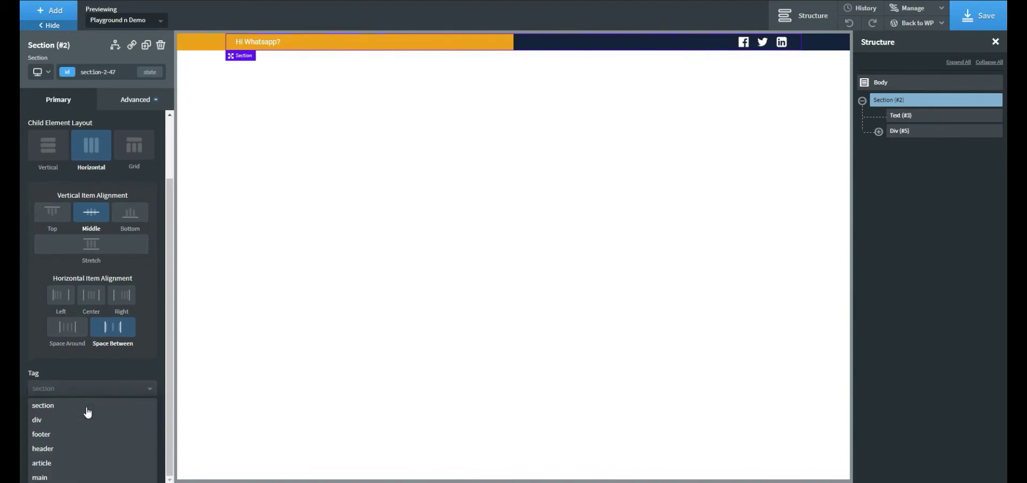
left_click(59, 447)
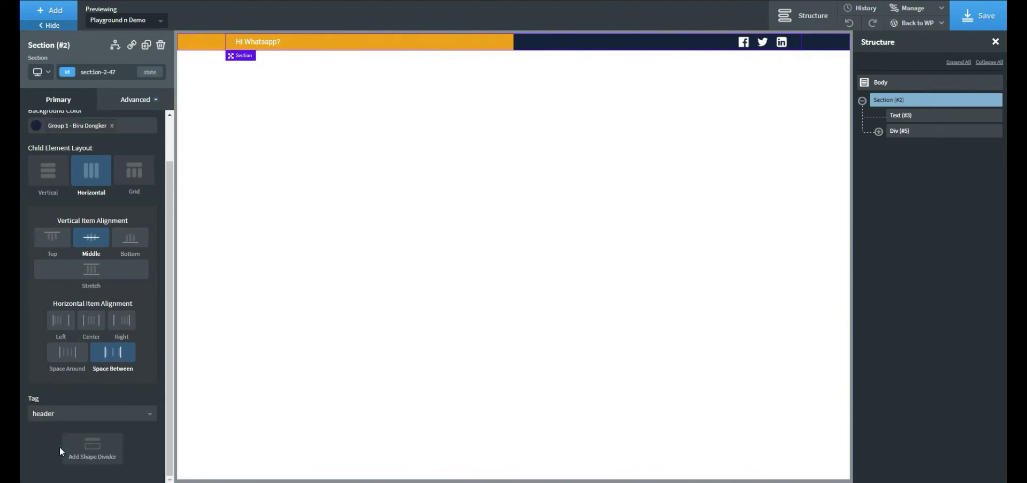
Step: Change the top bar Section's tag back to section and save the template
left_click(60, 416)
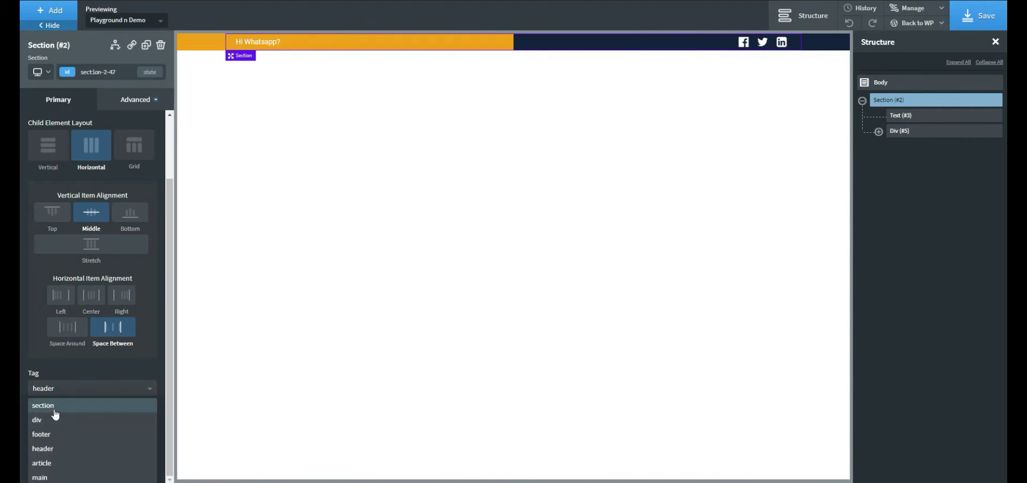
left_click(48, 404)
left_click(76, 386)
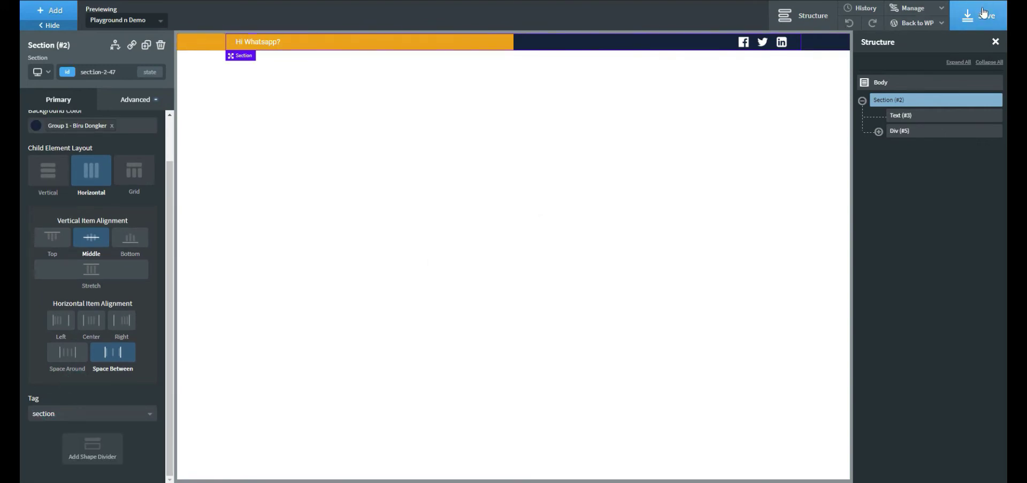
left_click(969, 16)
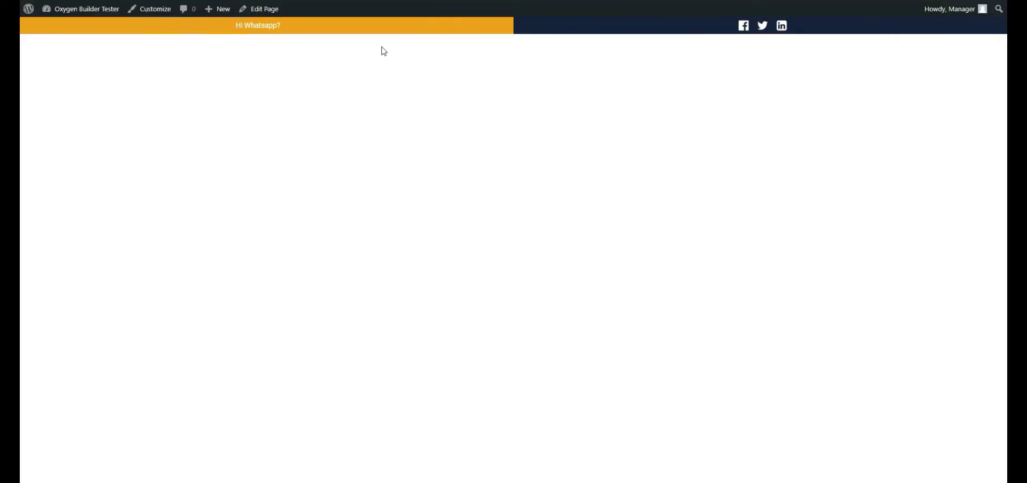
Step: Open the live page and inspect the top bar's HTML element and its contents in the browser's developer tools
left_click(398, 109)
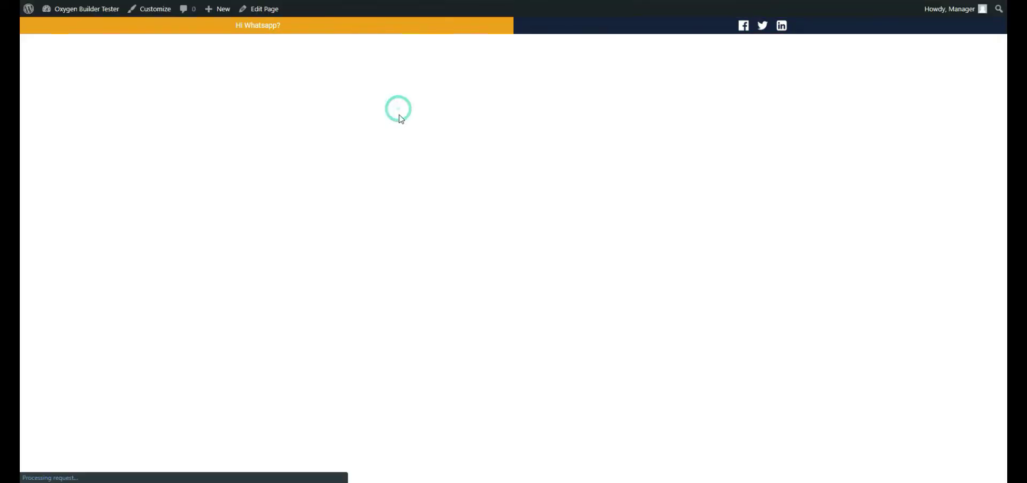
right_click(506, 113)
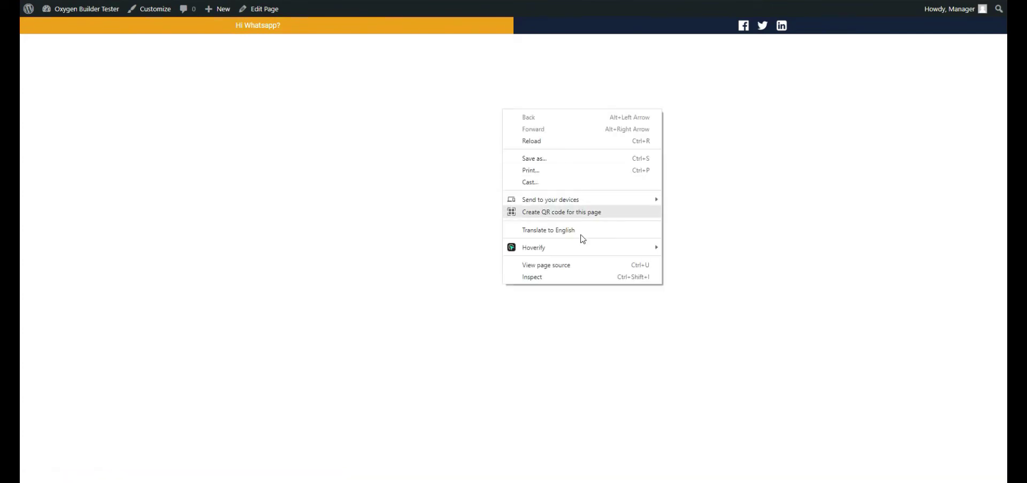
left_click(587, 279)
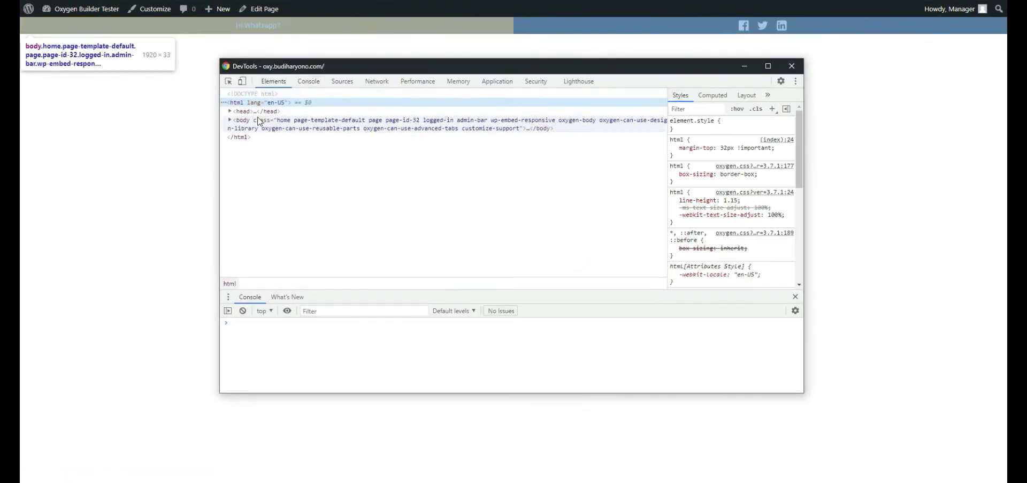
left_click(228, 81)
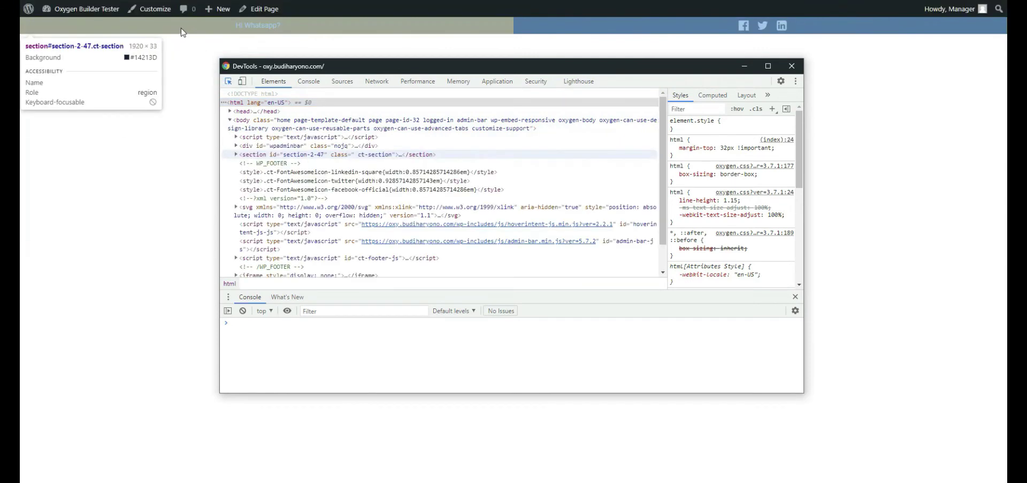
left_click(181, 30)
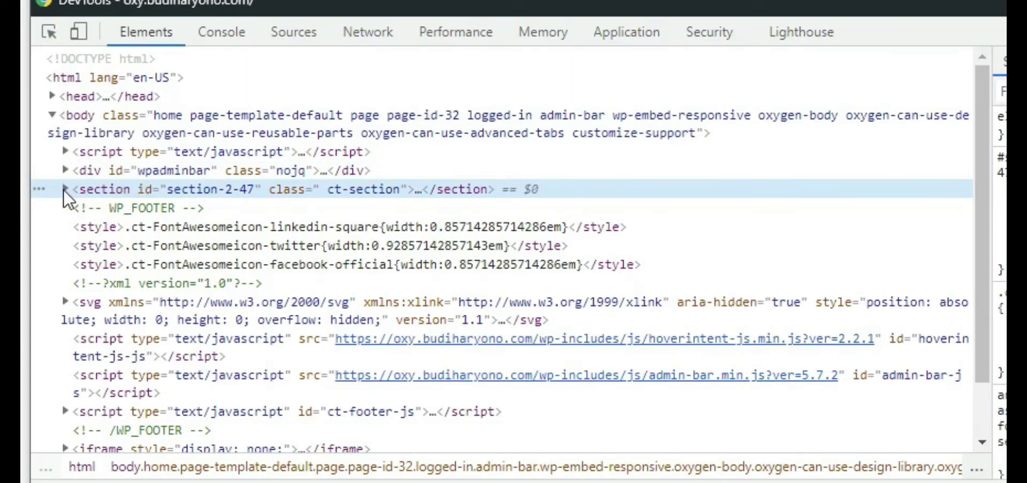
left_click(64, 189)
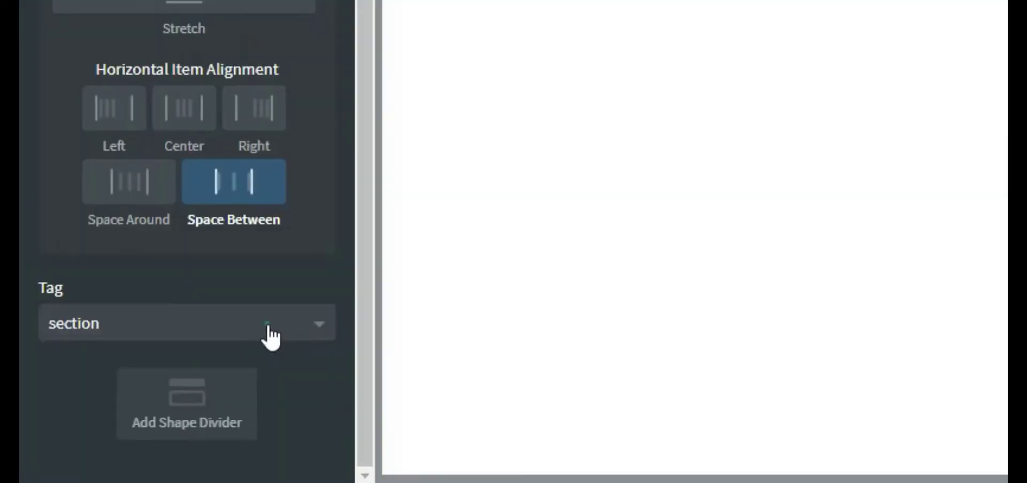
Step: Return to the builder, set the top bar Section's tag to header, and save the template
left_click(128, 418)
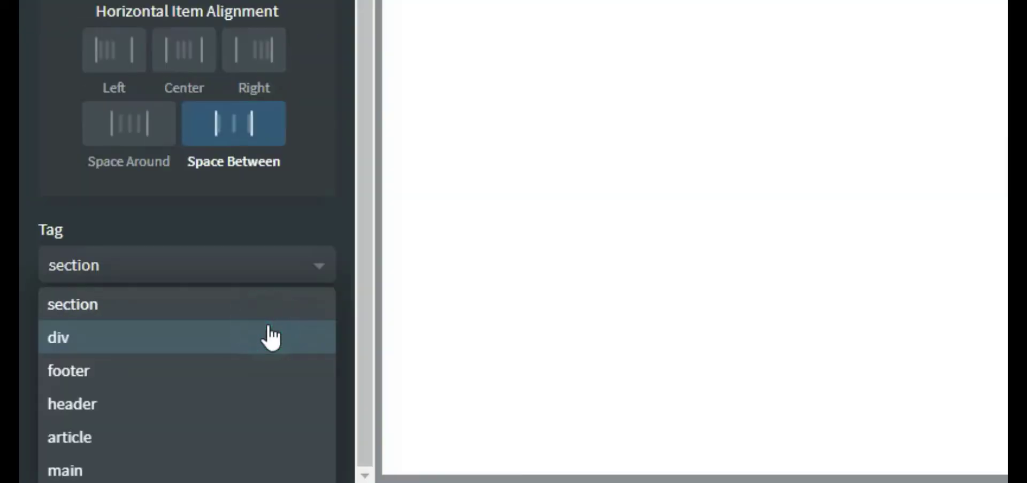
left_click(260, 406)
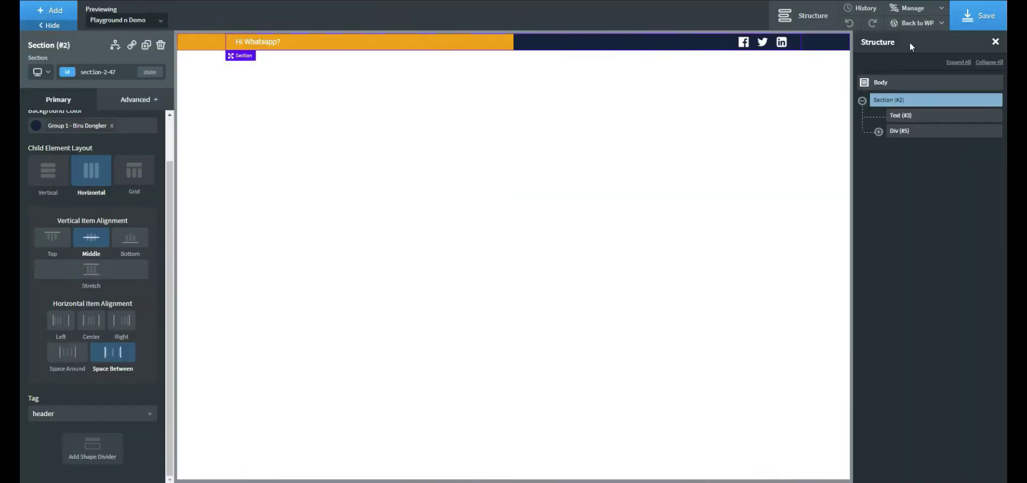
left_click(961, 24)
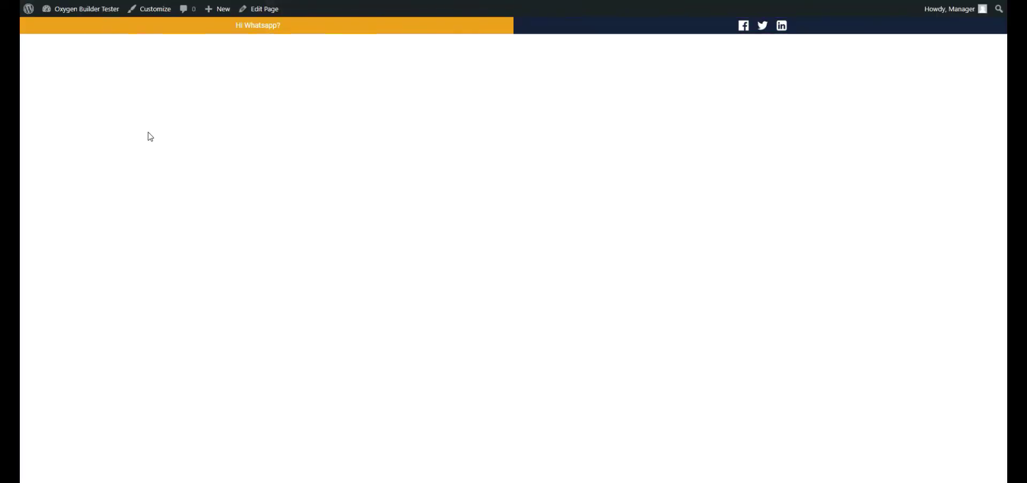
Step: Check the top bar's HTML tag again on the live page with the developer tools and expand its element
left_click(149, 134)
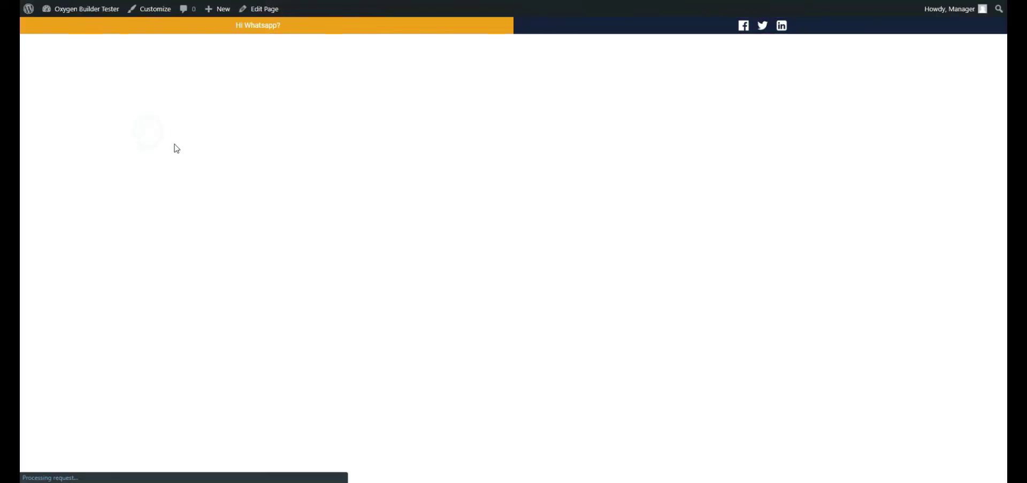
key("ctrl+shift+i")
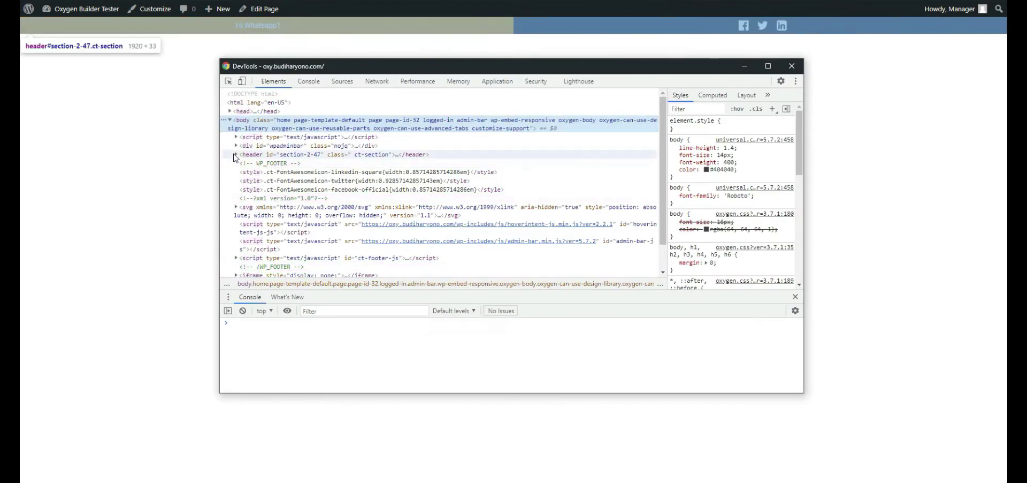
left_click(253, 155)
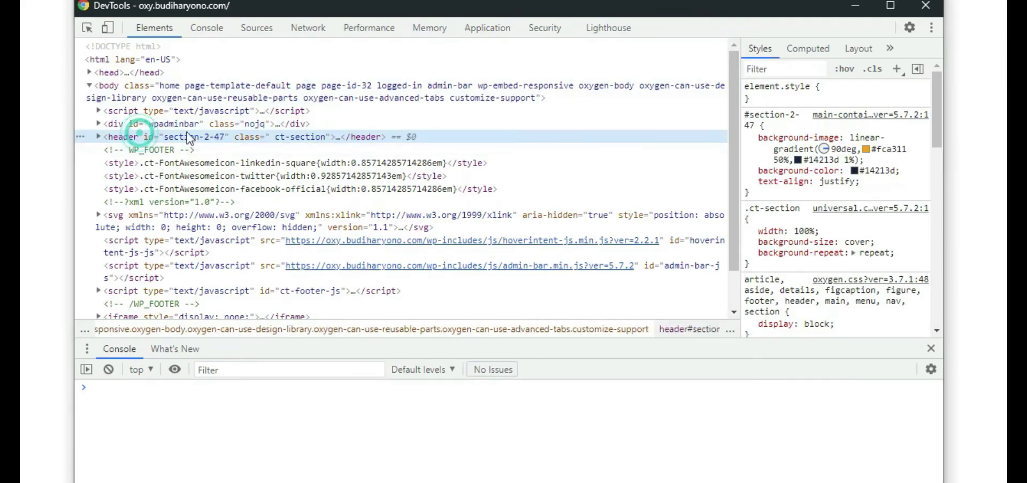
left_click(98, 136)
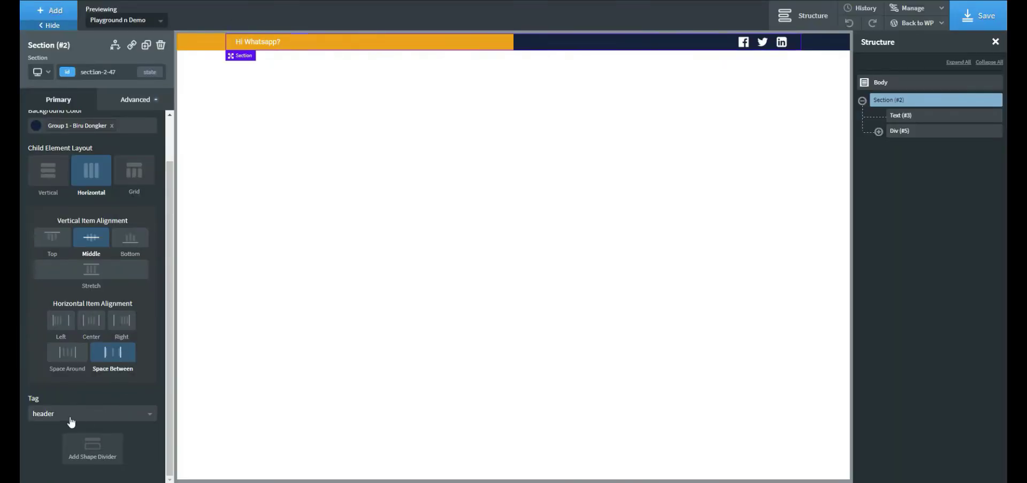
left_click(71, 422)
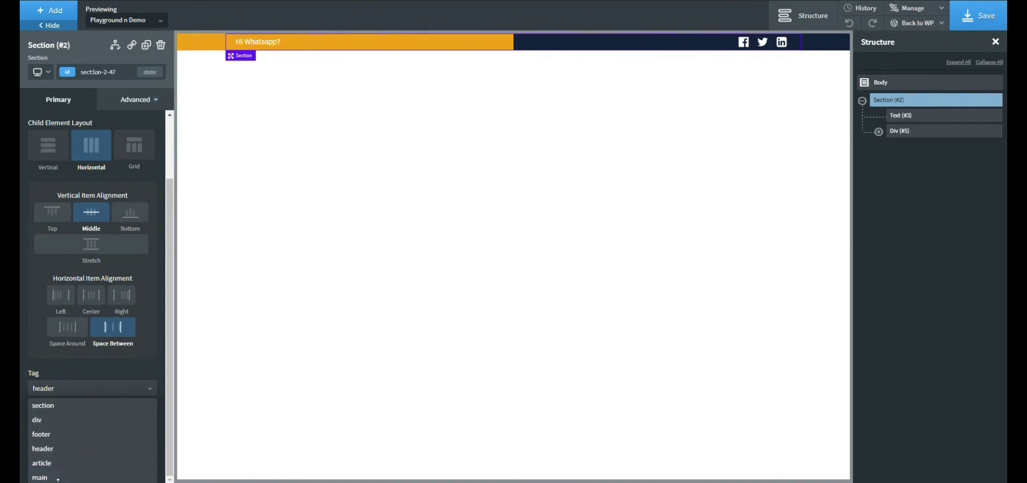
left_click(117, 364)
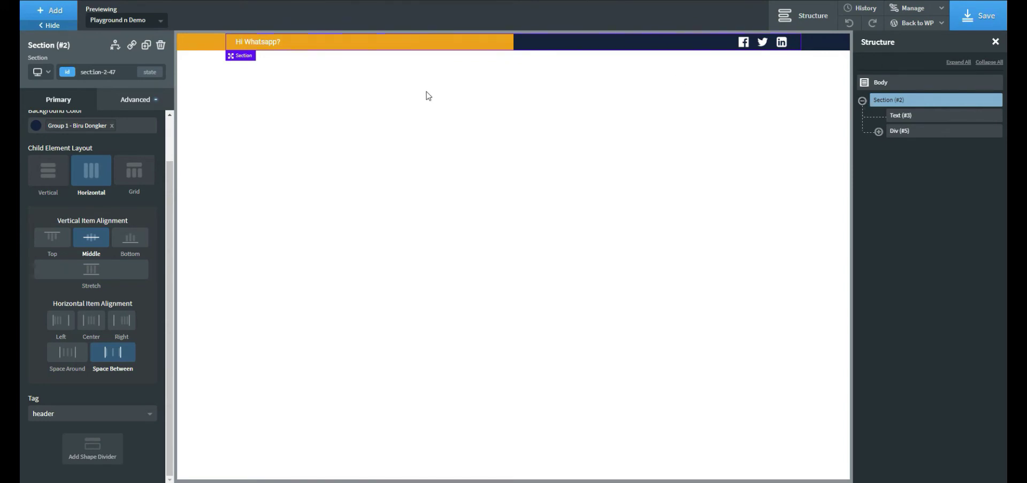
Step: Collapse the top bar's Section in the structure tree and add a new Section to the Body below it
left_click(862, 101)
left_click(881, 85)
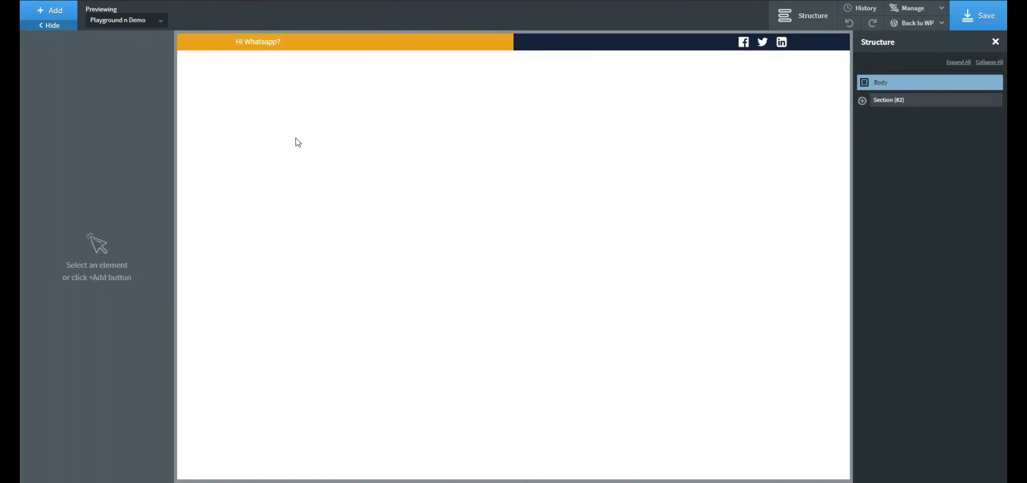
left_click(40, 10)
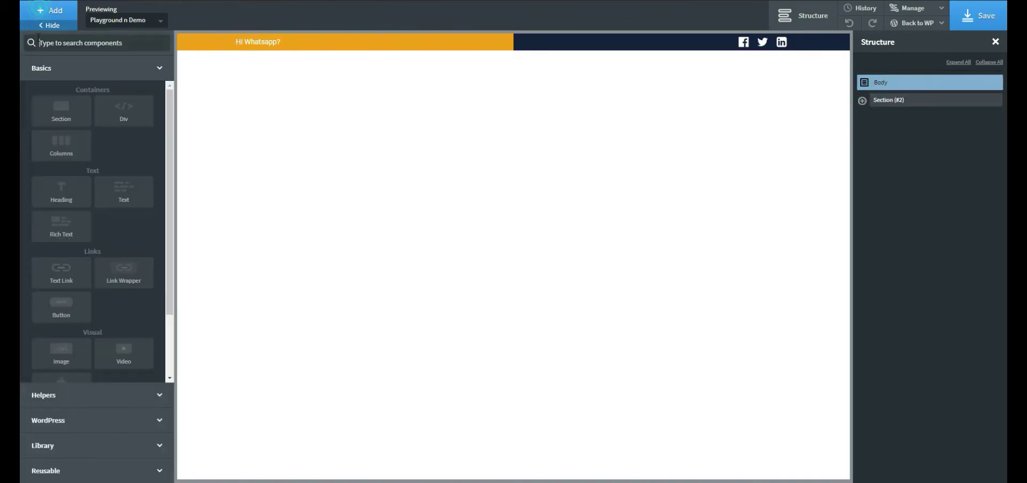
left_click(51, 118)
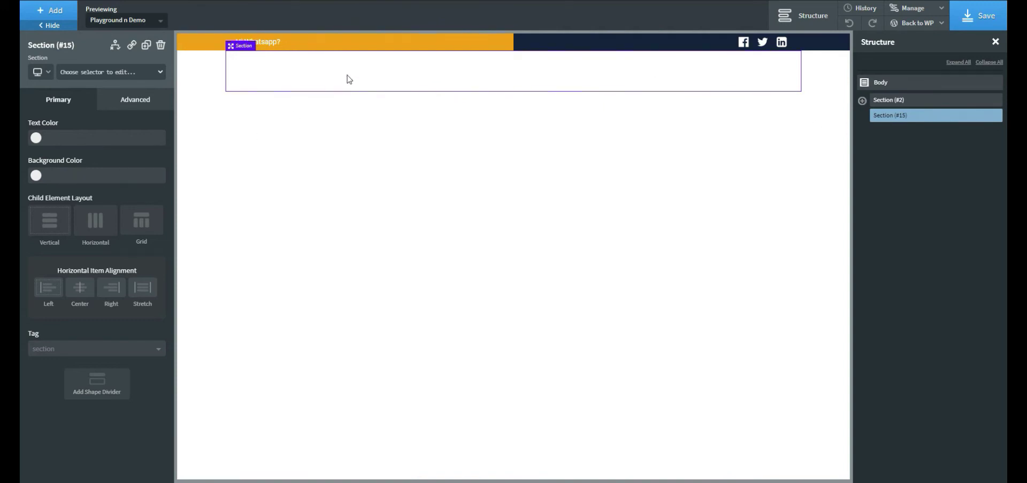
Step: Give the new Section a horizontal child layout with middle vertical alignment, and add a Div inside it
left_click(101, 233)
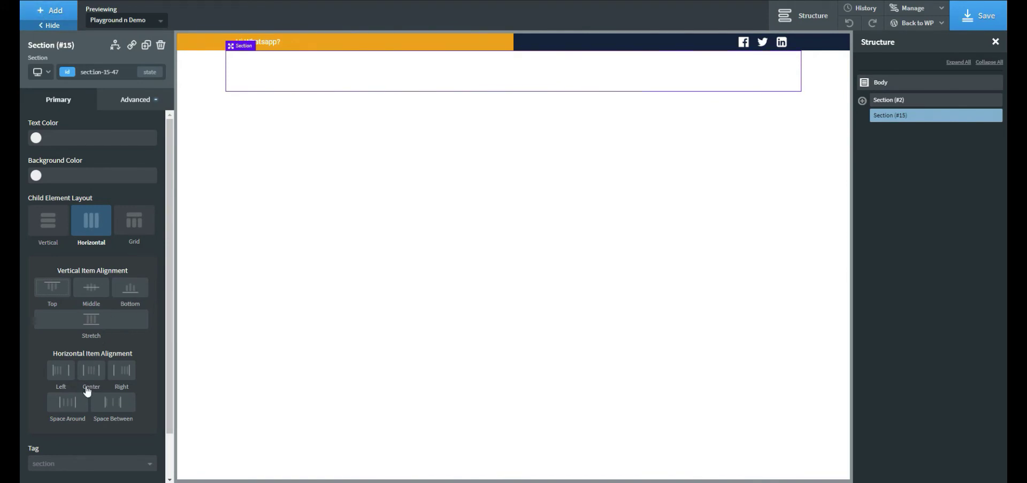
left_click(91, 287)
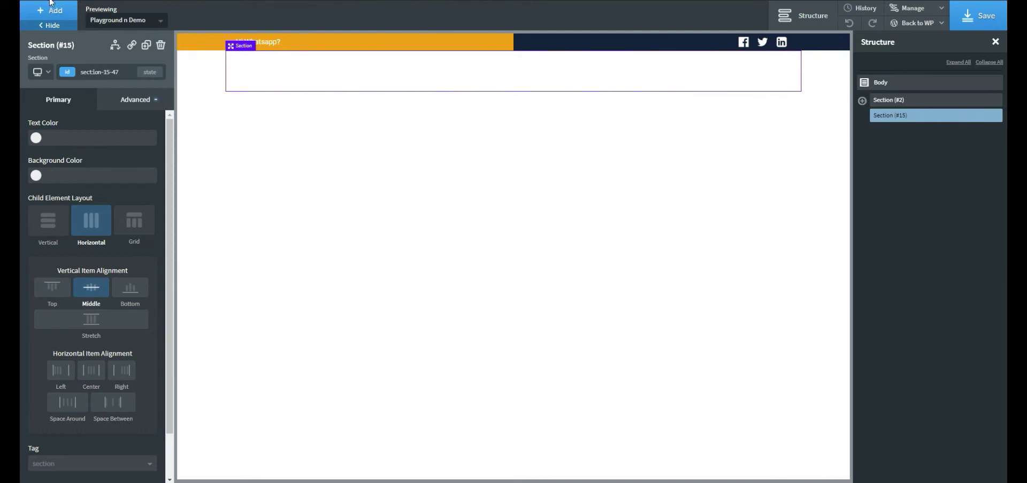
left_click(43, 17)
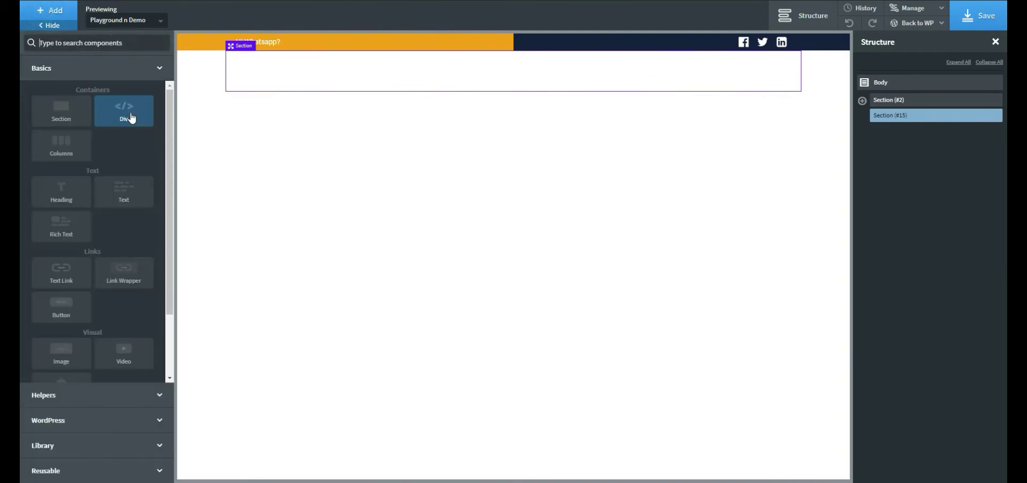
left_click(131, 118)
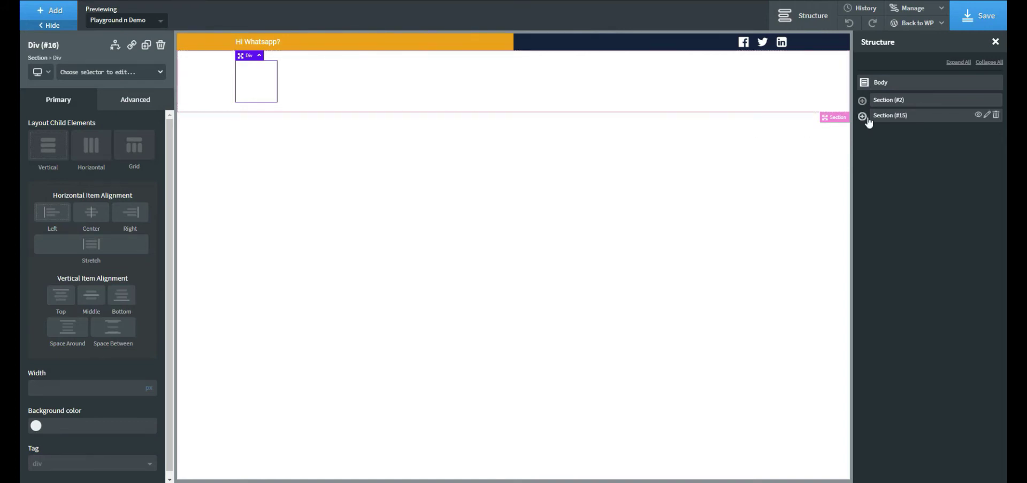
Step: Add a Link Wrapper inside the new Div and a Heading inside the Link Wrapper
left_click(26, 12)
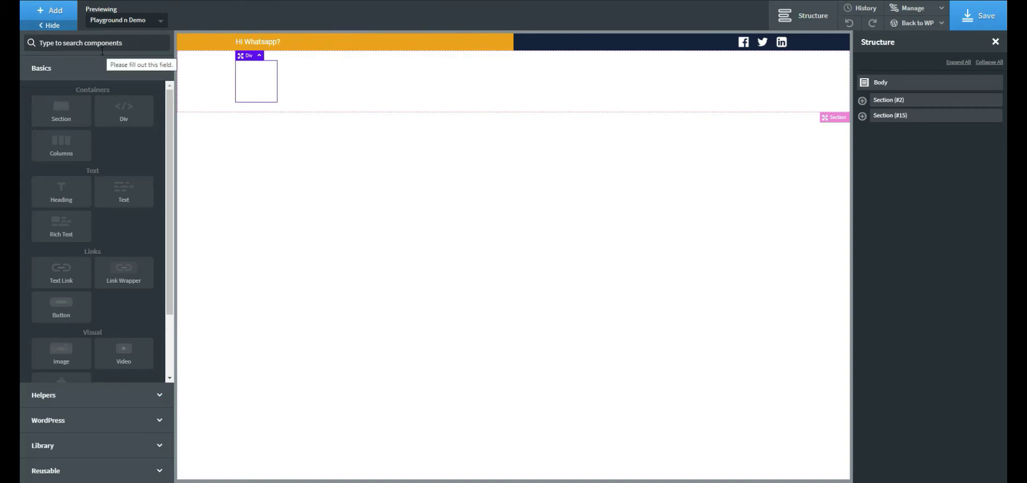
type("li")
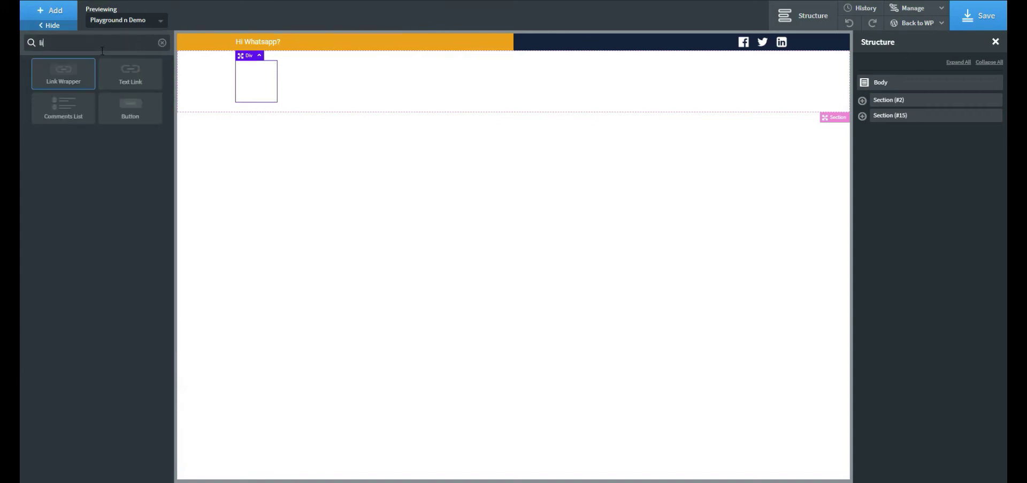
left_click(82, 72)
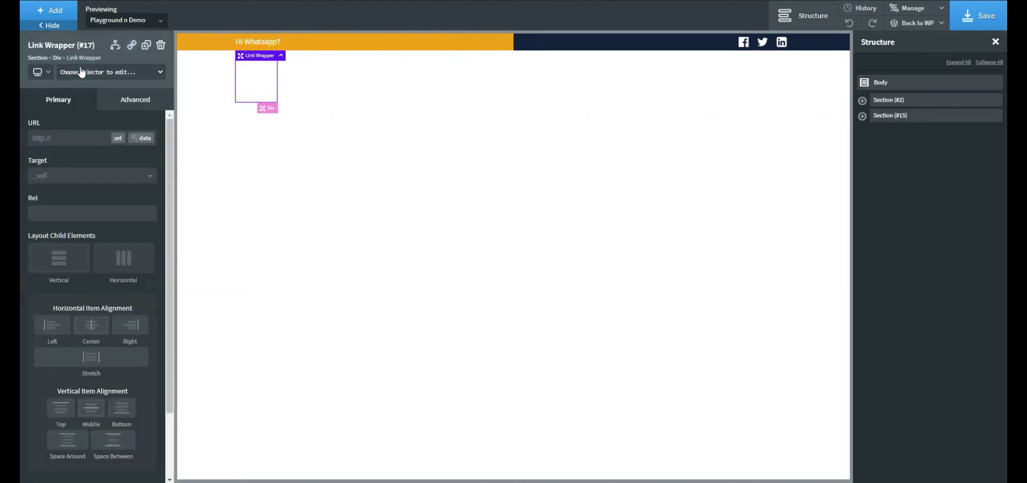
left_click(48, 11)
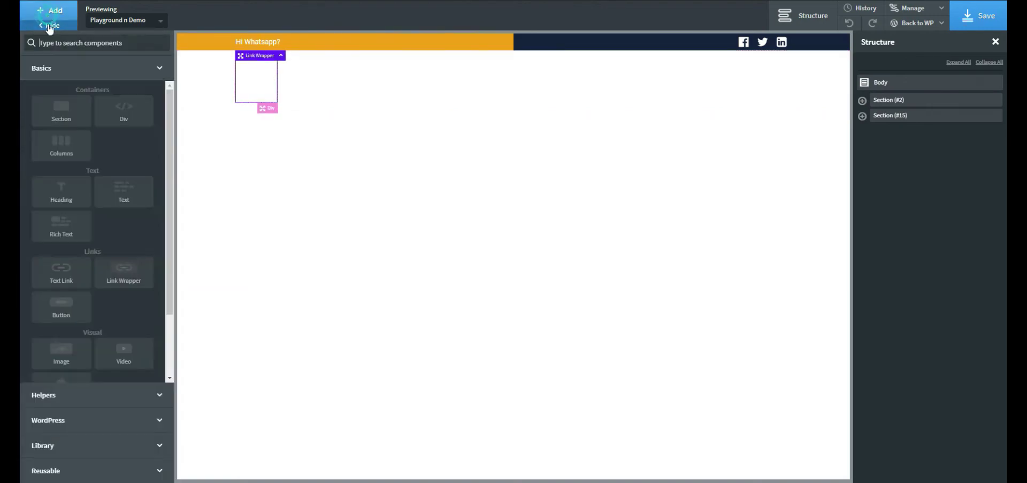
left_click(78, 200)
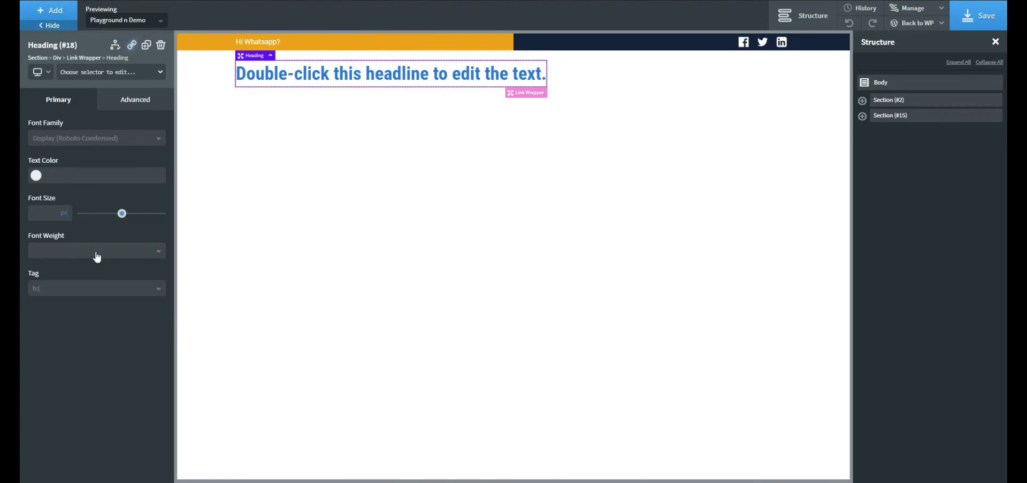
Step: Set the new heading's tag to h2 and replace its text with "Ini Logo"
left_click(120, 293)
left_click(119, 321)
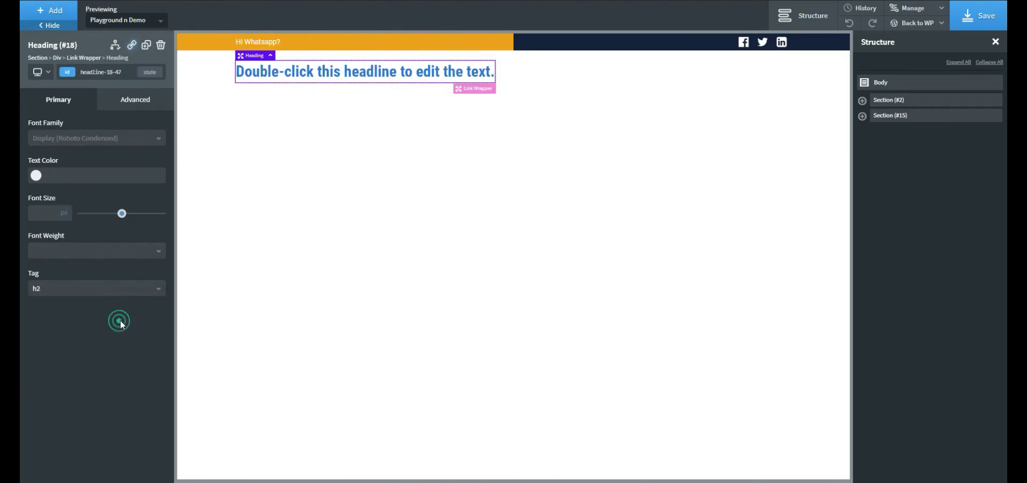
double_click(295, 72)
type("Ini Logo")
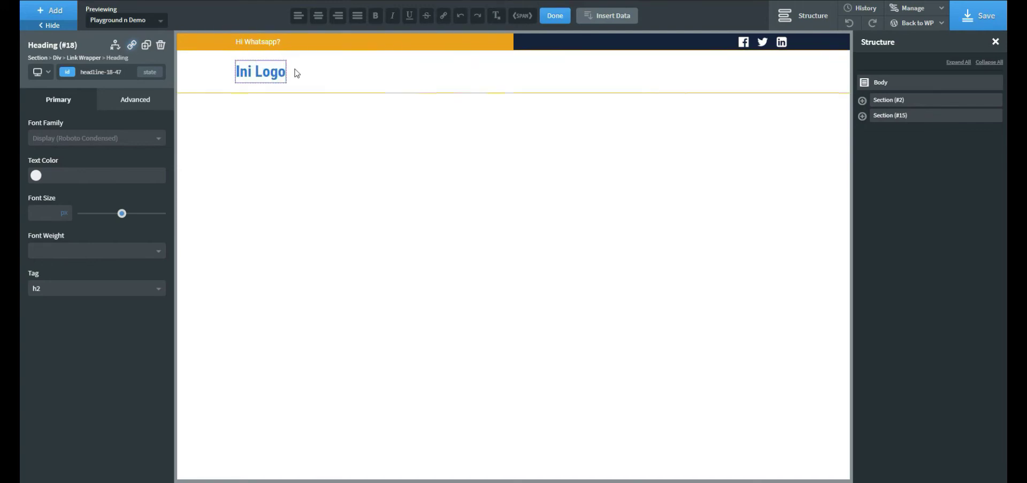
left_click(120, 339)
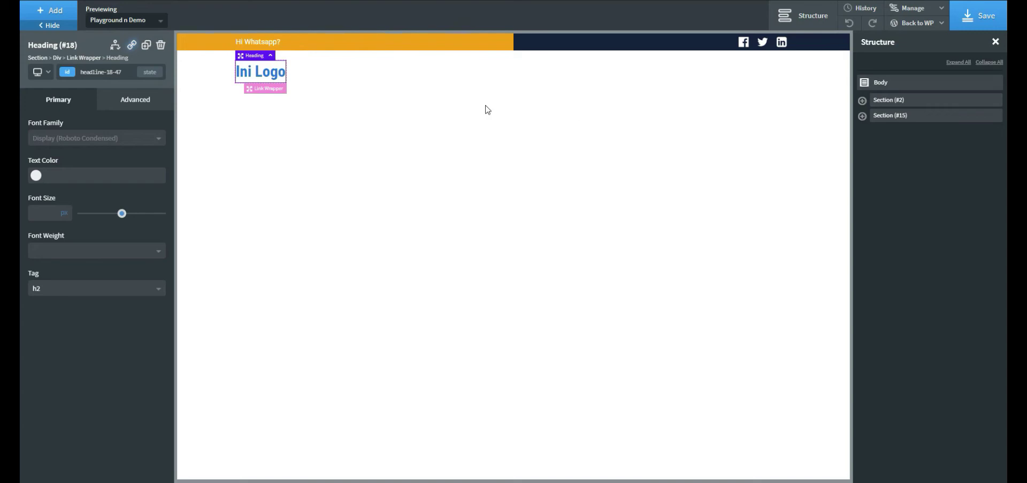
Step: Add a second Div to the lower Section beside the logo's Div, and insert a Menu component in it
left_click(898, 123)
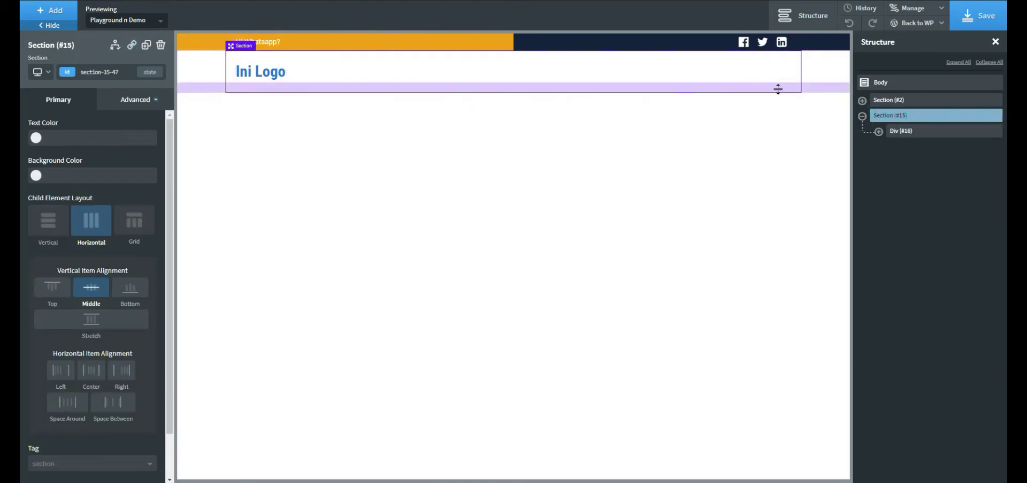
left_click(892, 120)
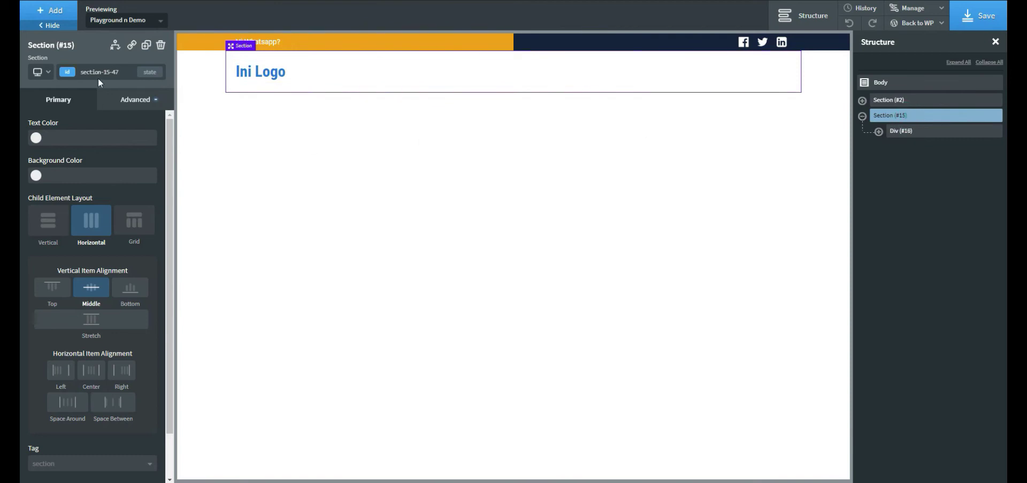
left_click(50, 11)
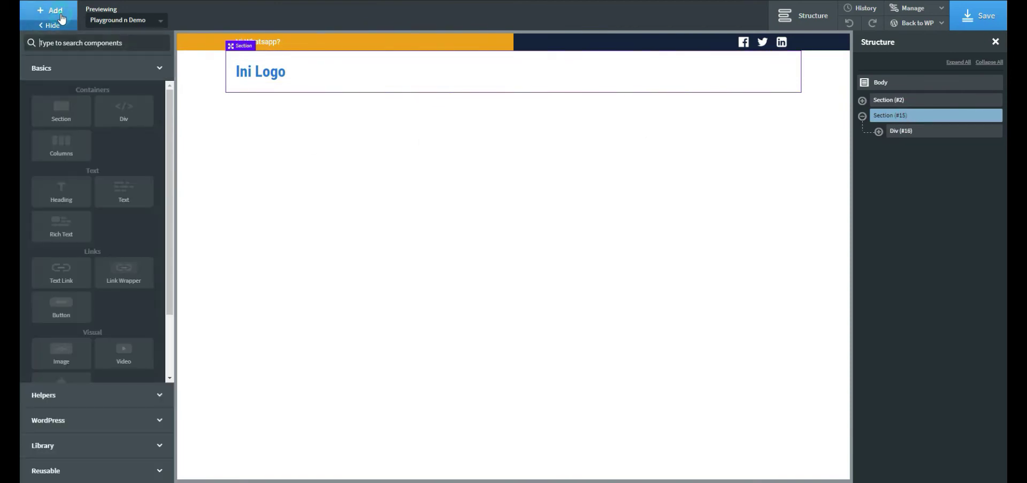
left_click(128, 111)
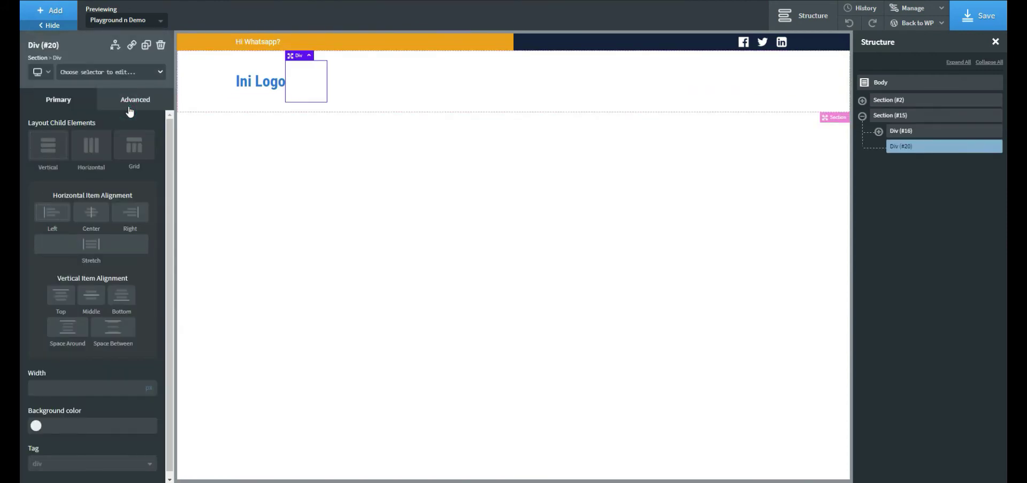
left_click(54, 13)
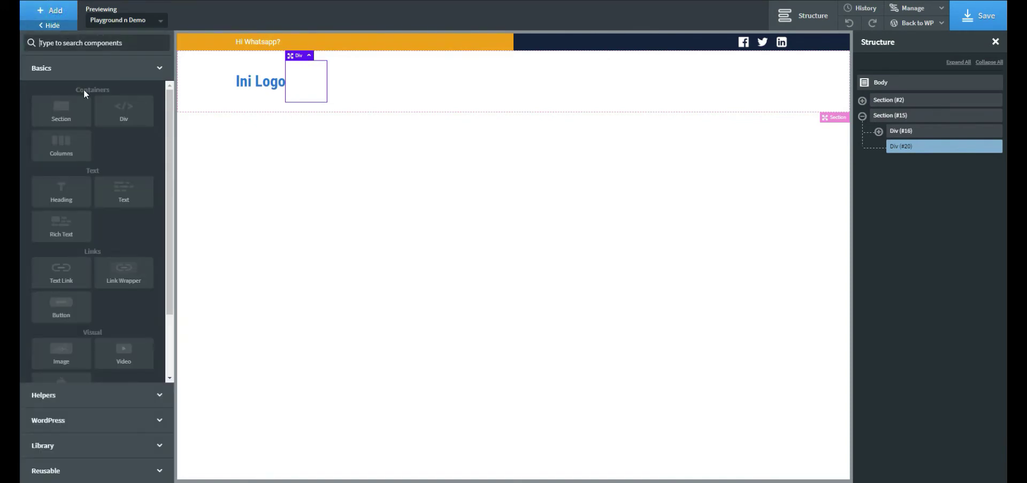
type("men")
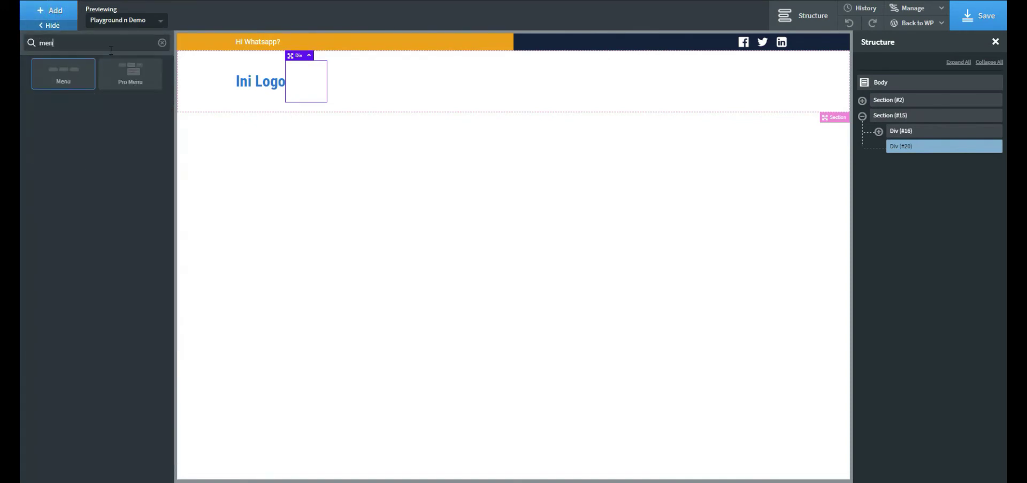
left_click(75, 83)
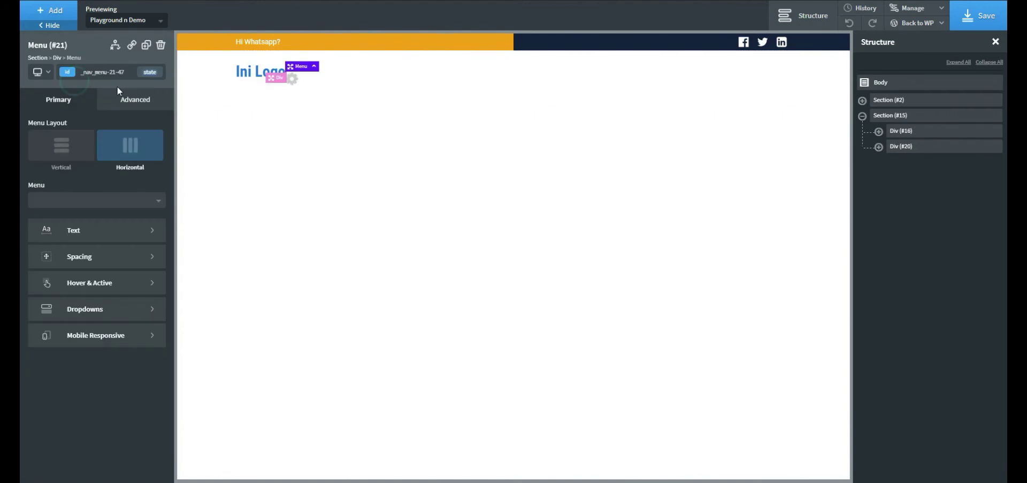
Step: Assign Primary Menu to the menu component and set the lower Section's horizontal item alignment to Space Between
left_click(120, 199)
left_click(113, 220)
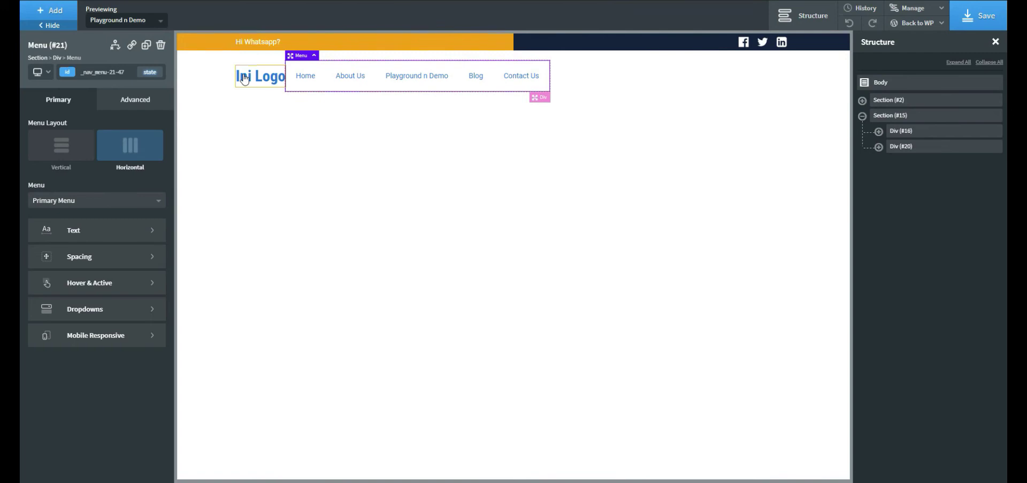
left_click(918, 116)
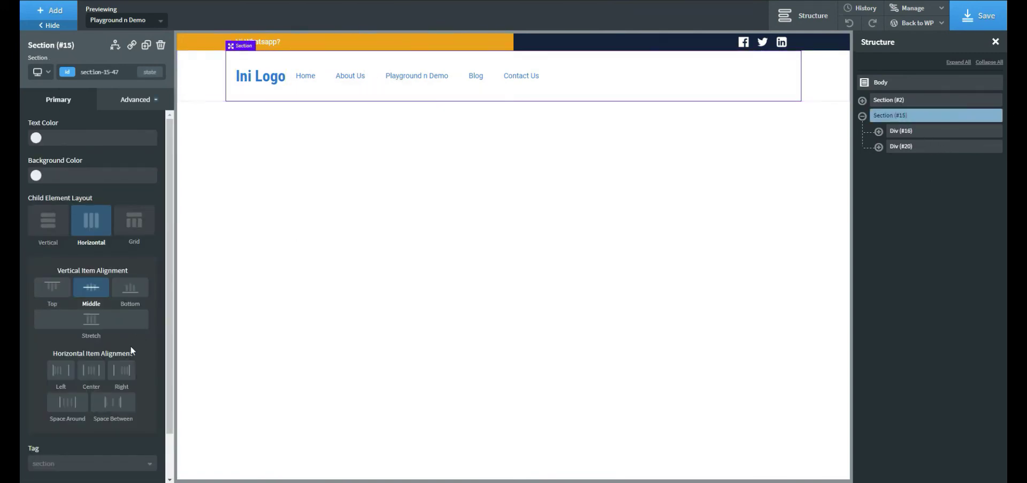
left_click(127, 405)
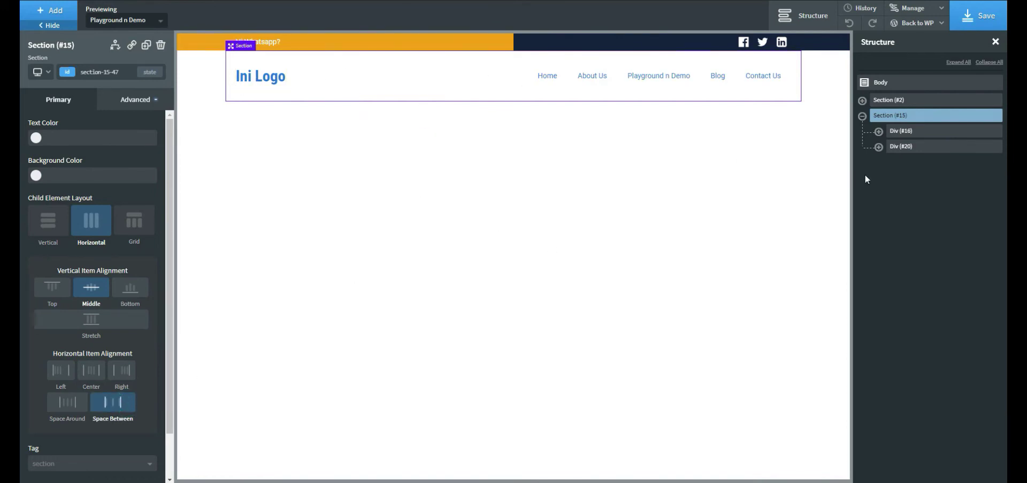
Step: Give the logo's Link Wrapper a title attribute with the value "PT. Kalang Kabut Selalu" and save the template
left_click(879, 132)
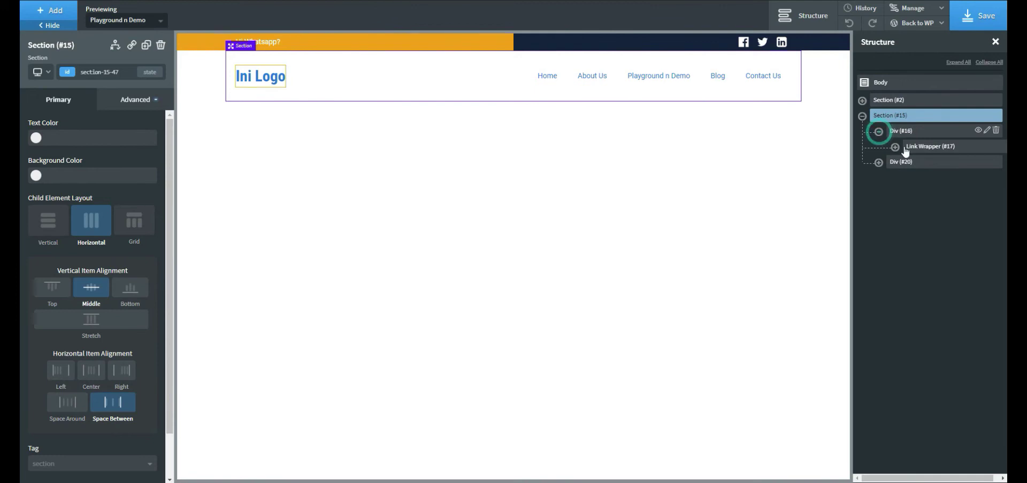
left_click(910, 147)
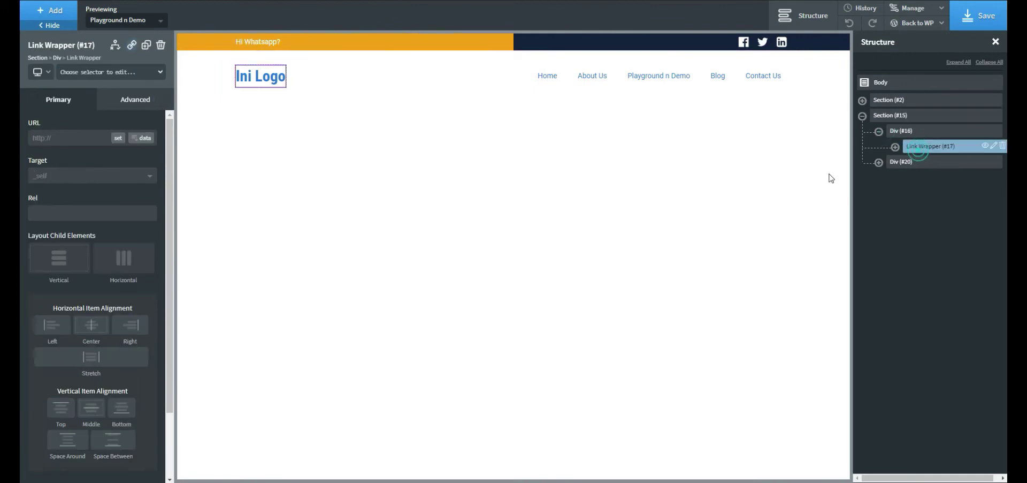
left_click(135, 99)
left_click(128, 342)
left_click(64, 149)
left_click(79, 181)
type("title")
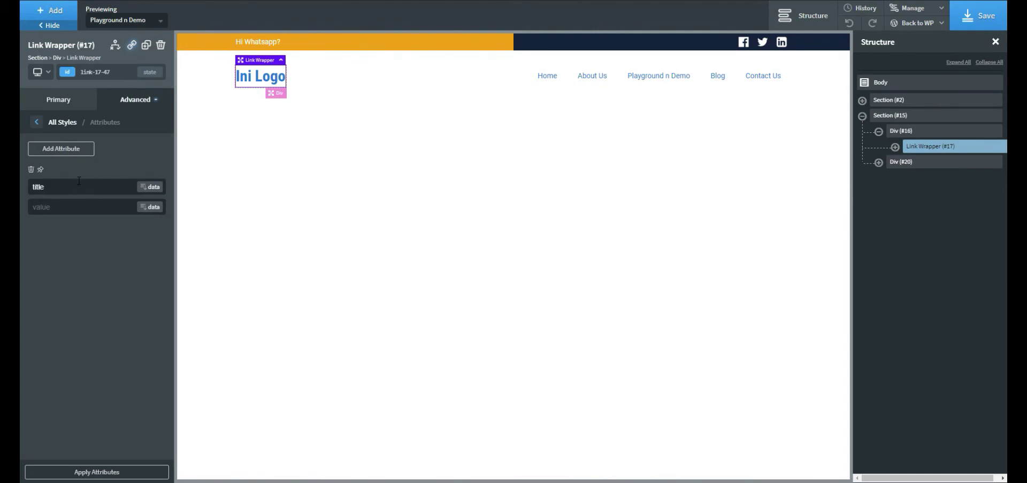
key("Tab")
type("PT. Kalang Kabut Selalu")
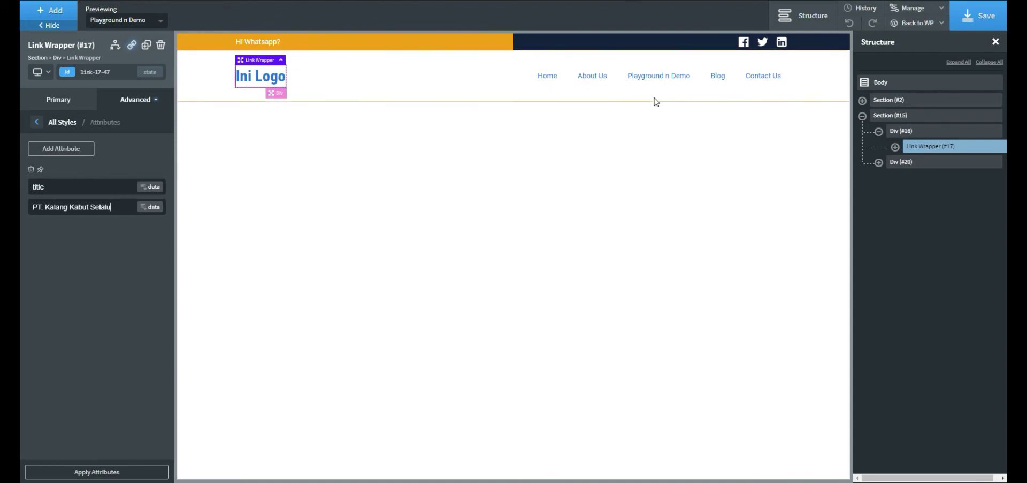
left_click(980, 16)
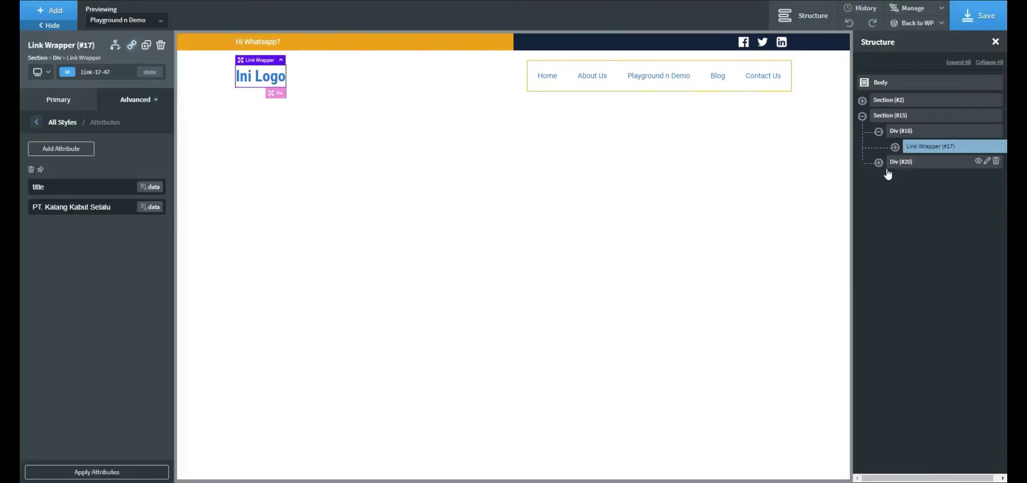
Step: Clear the header menu's hover top border and hover background color
left_click(884, 164)
left_click(879, 163)
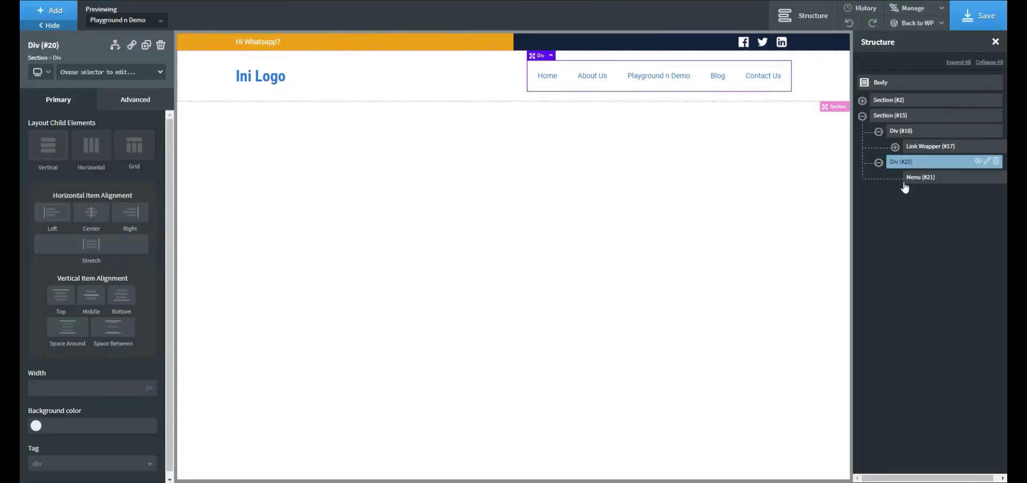
left_click(918, 183)
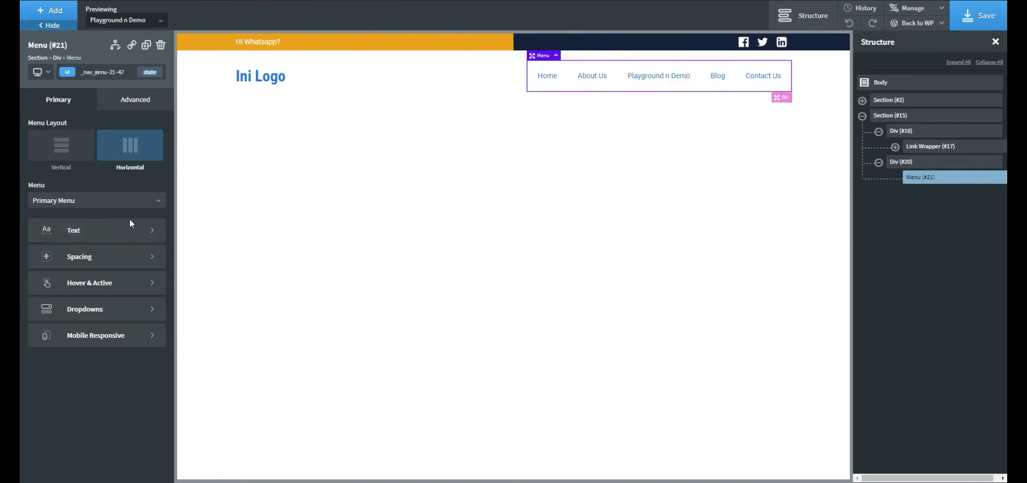
left_click(122, 285)
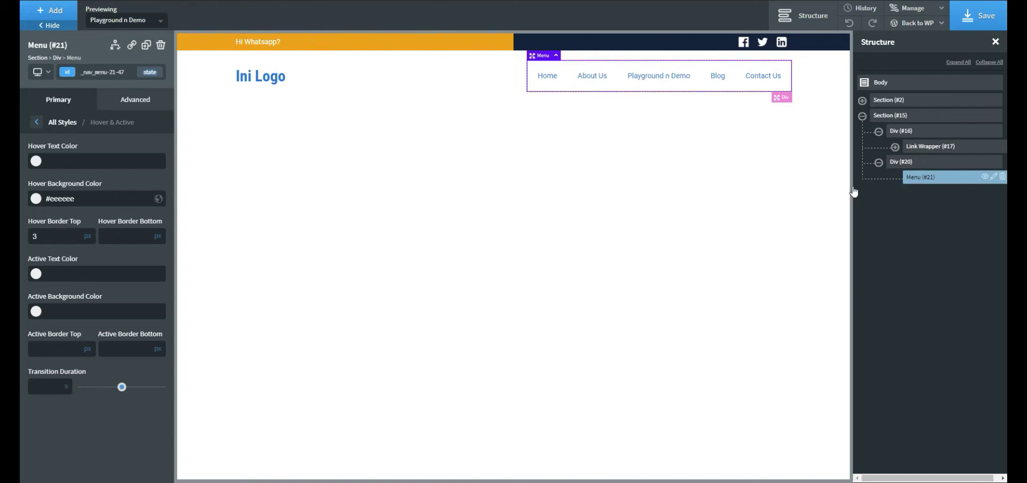
left_click(63, 237)
key("BackSpace")
double_click(87, 202)
key("BackSpace")
key("BackSpace")
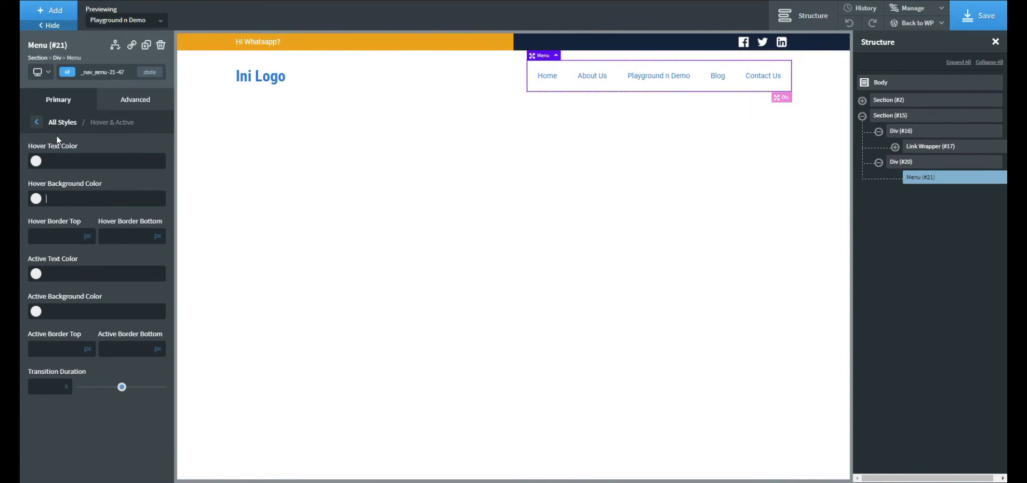
Step: Open the menu's text styles and font choices, and examine the Body Text and Fonts settings in the global styles
left_click(58, 123)
left_click(98, 230)
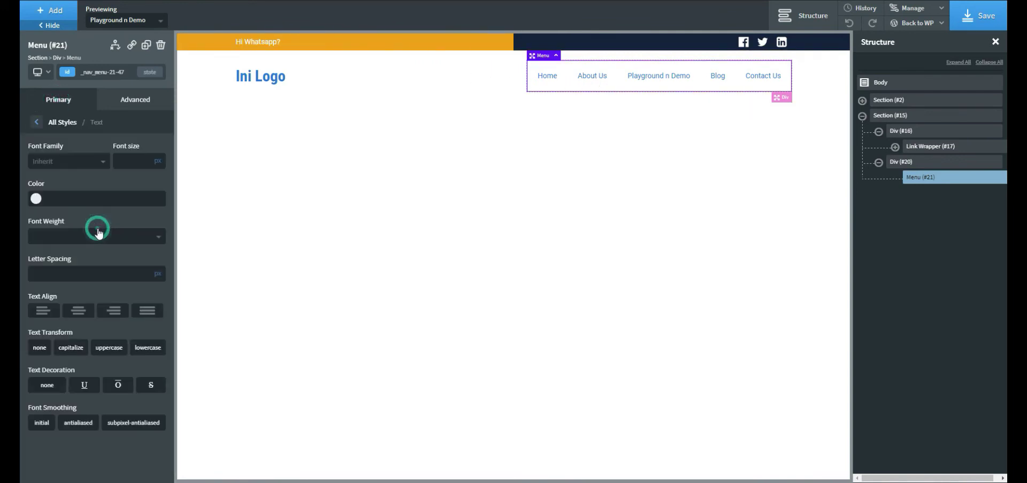
left_click(69, 168)
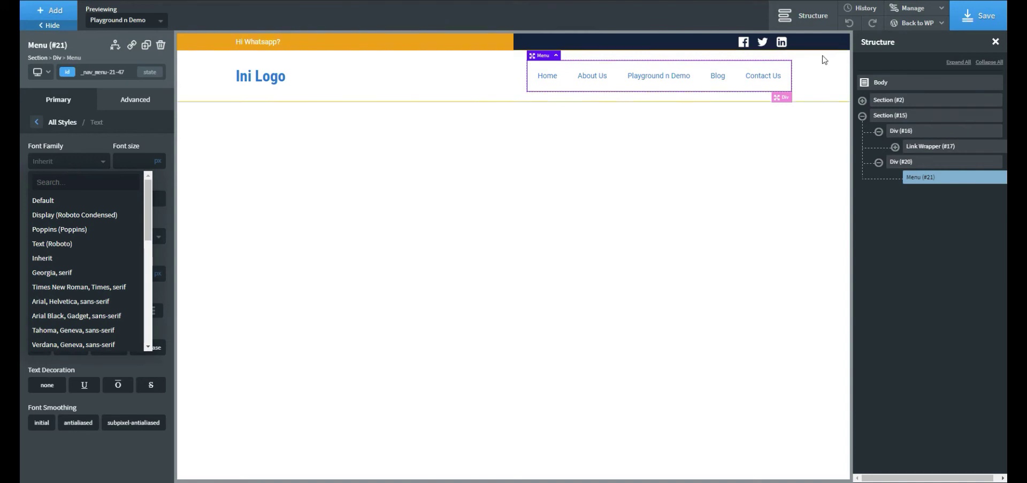
left_click(933, 12)
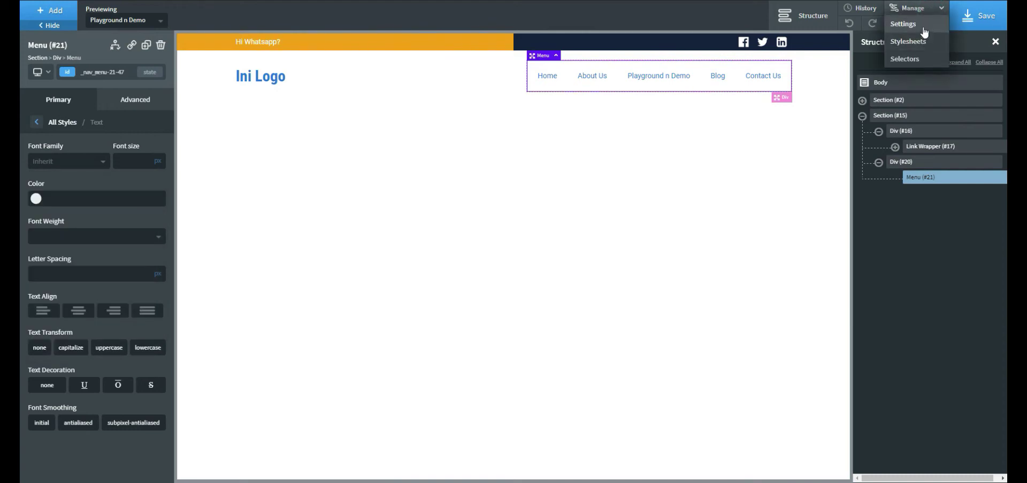
left_click(924, 30)
left_click(924, 131)
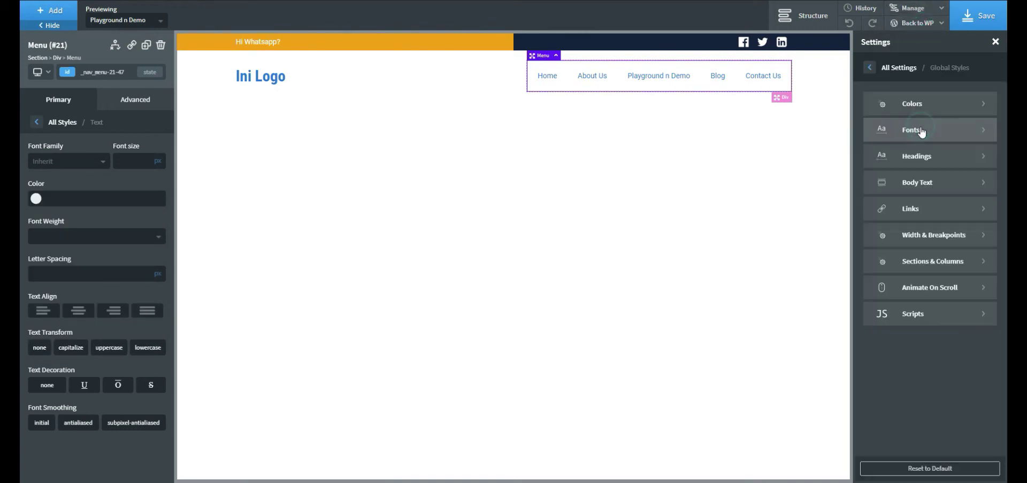
left_click(930, 186)
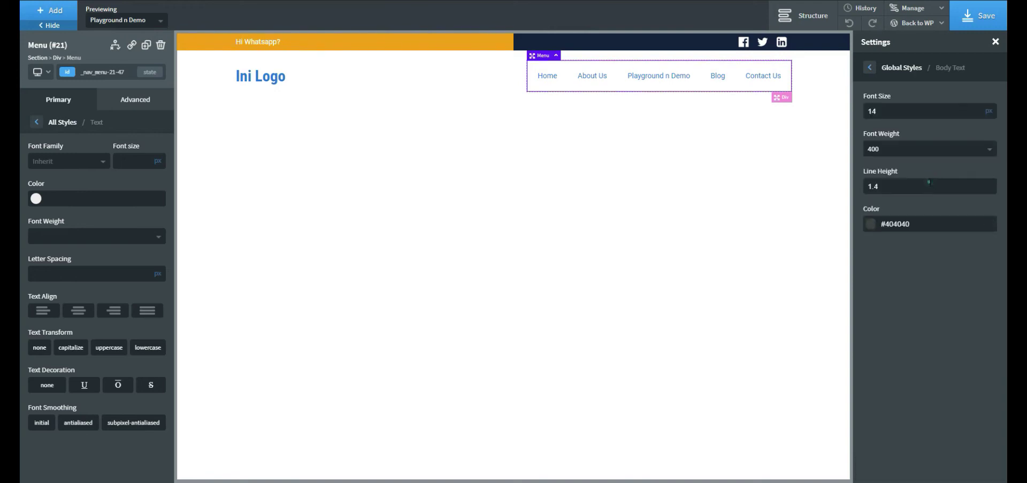
left_click(869, 68)
left_click(908, 140)
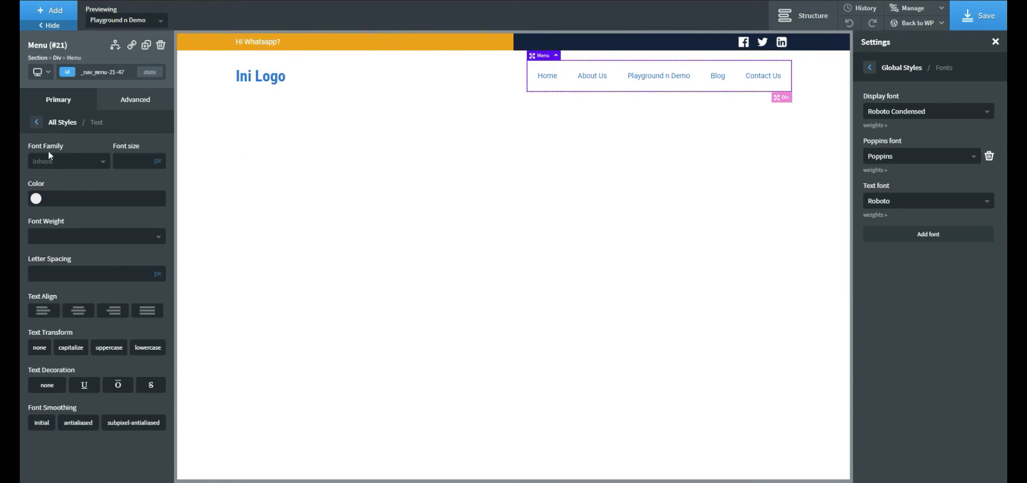
Step: Set the menu's font family to Poppins and its text transform to uppercase
left_click(67, 162)
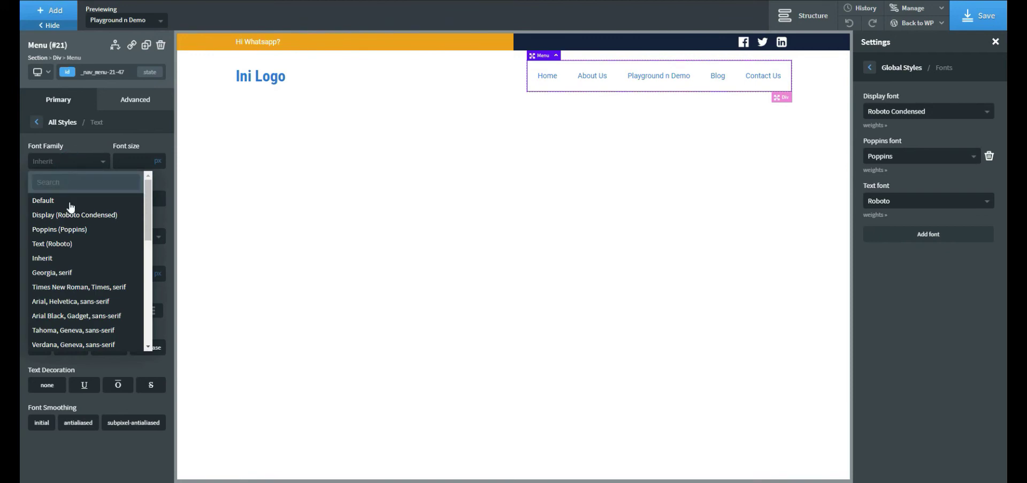
left_click(76, 229)
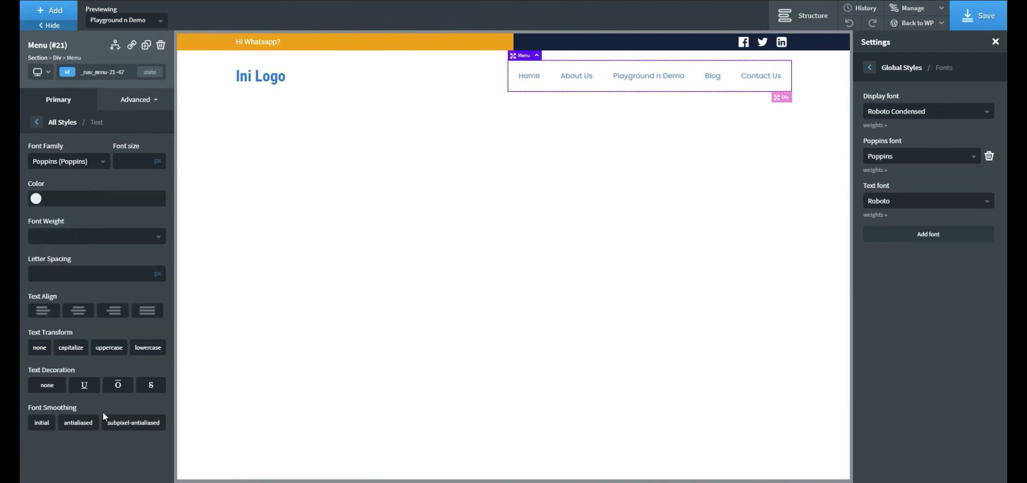
left_click(106, 350)
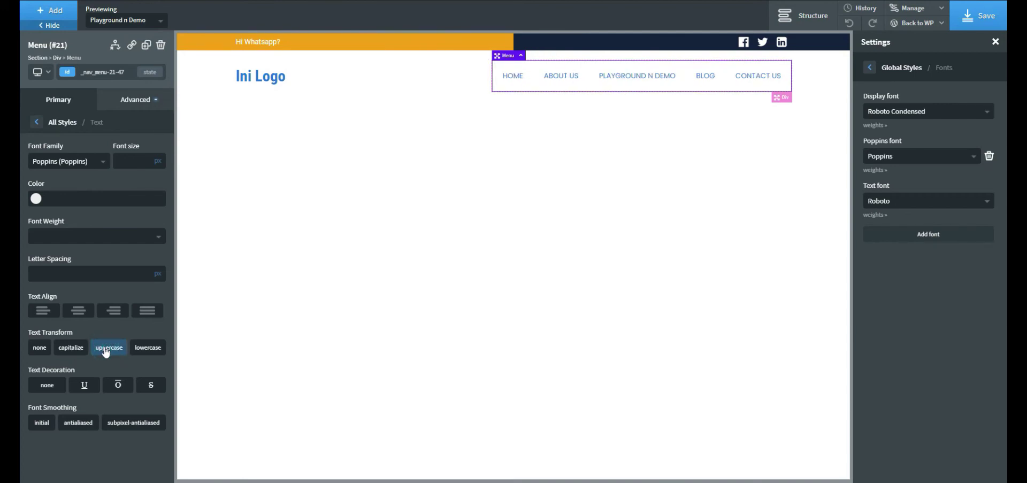
Step: Change the menu's font family to Text (Roboto) and set its font weight to 600
left_click(66, 163)
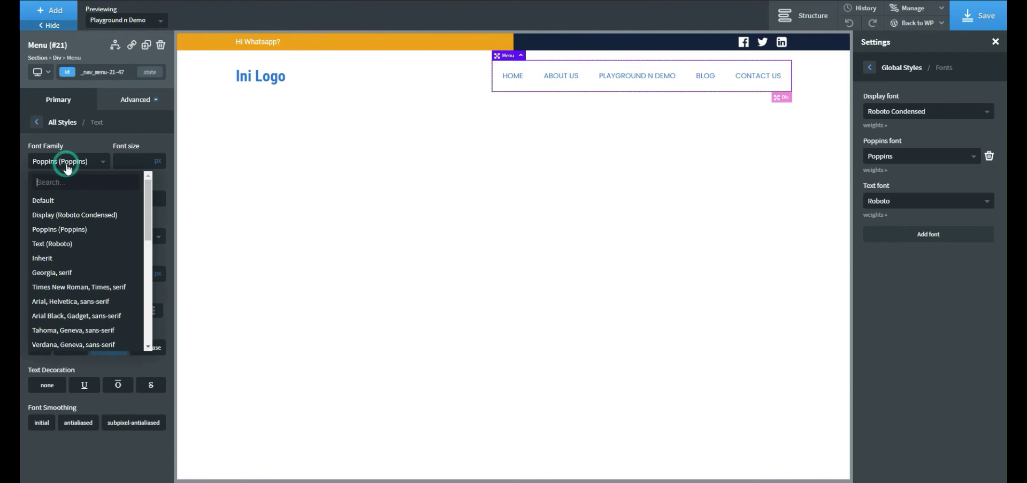
left_click(57, 245)
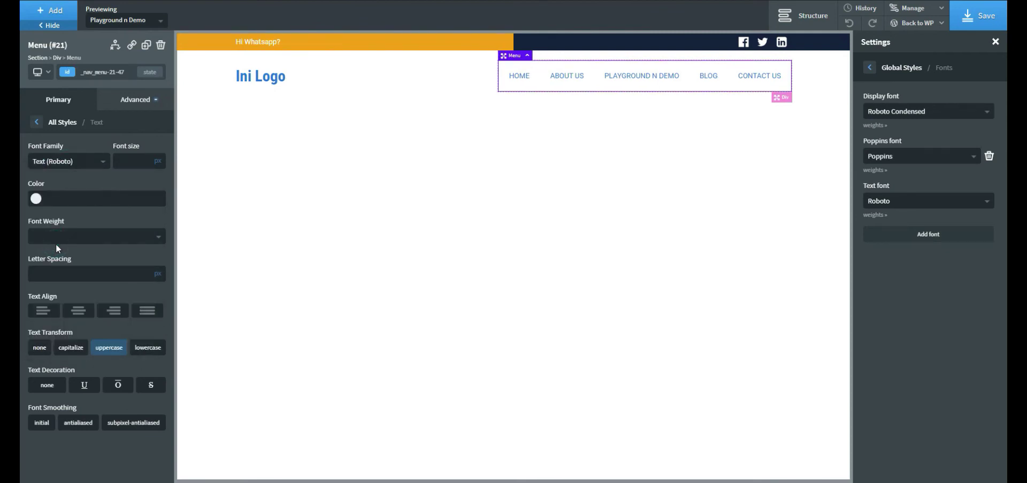
left_click(63, 236)
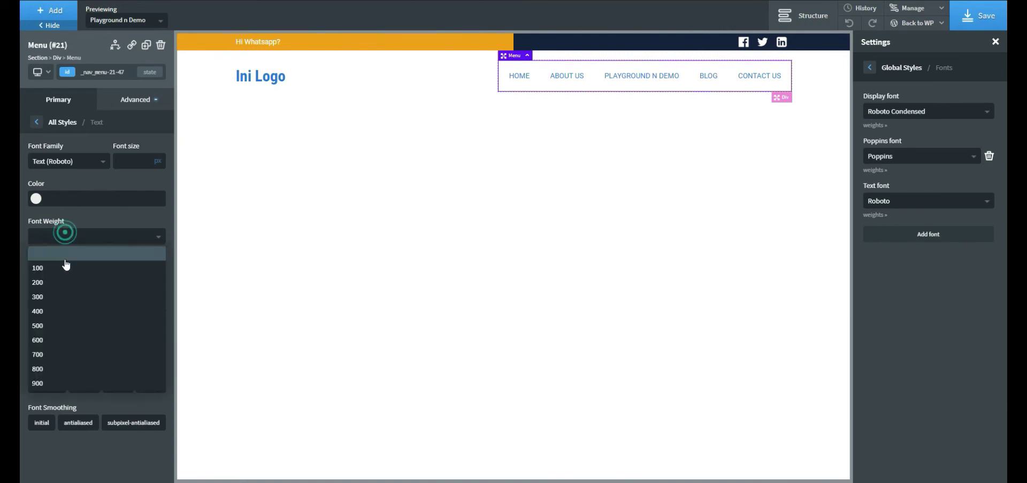
left_click(77, 337)
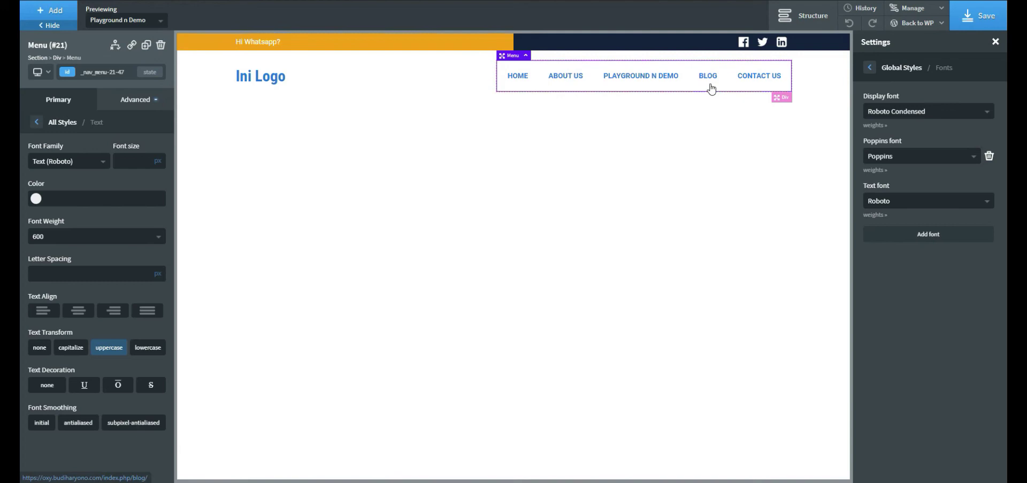
Step: Examine the header menu's spacing settings and bring up the page structure tree
left_click(36, 124)
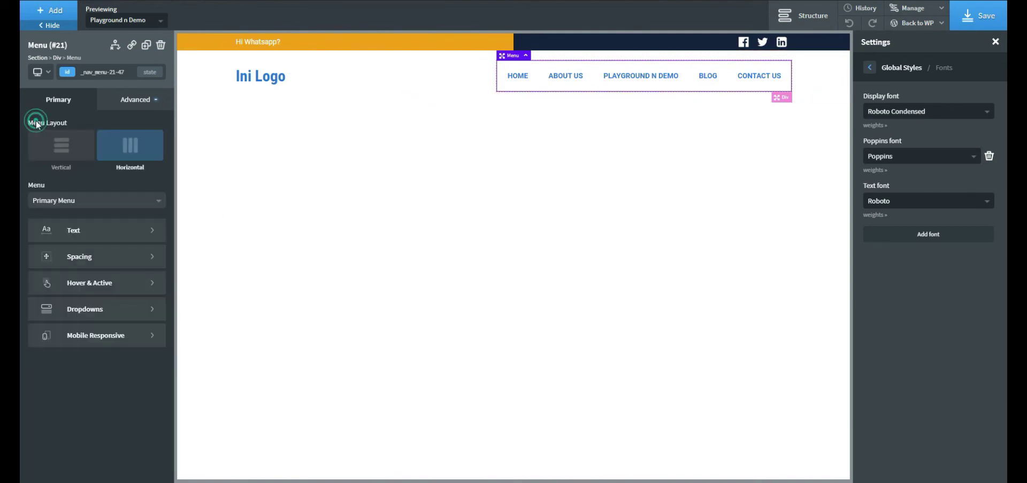
left_click(92, 256)
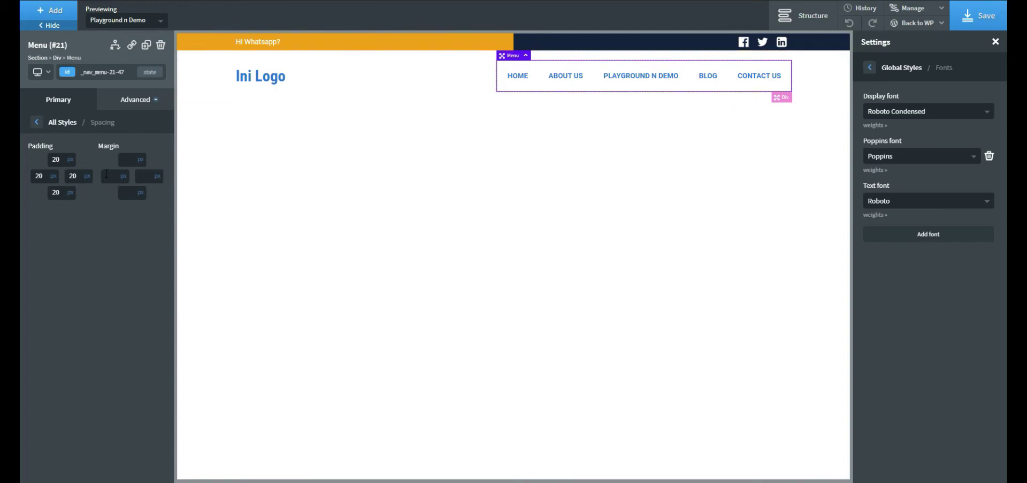
left_click(36, 122)
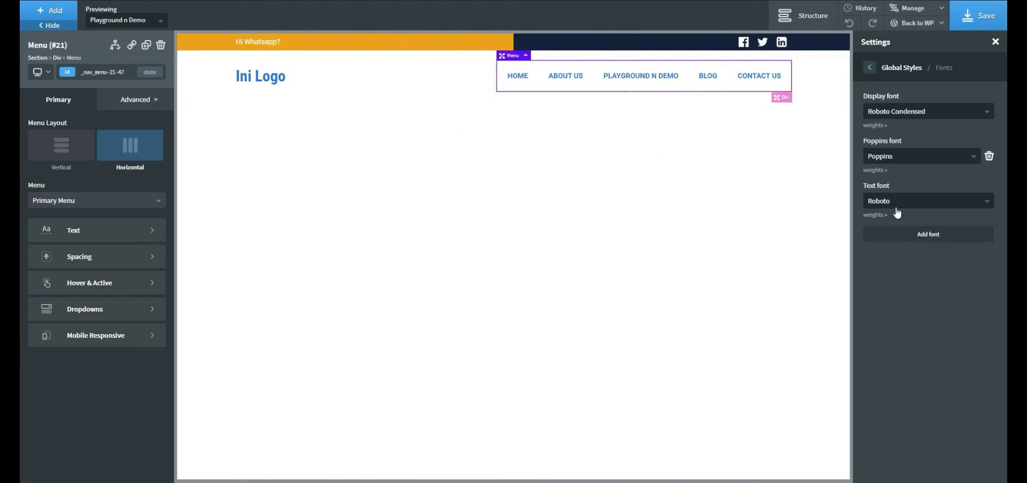
left_click(807, 25)
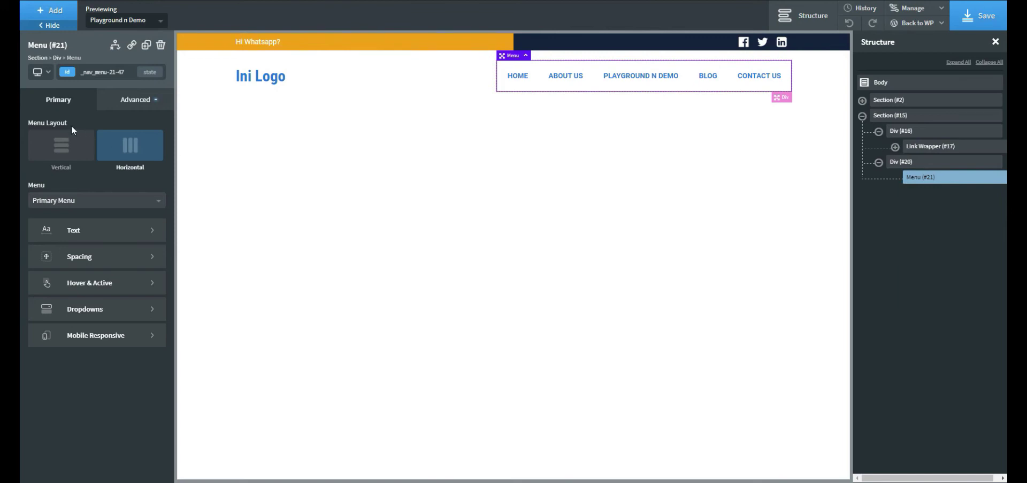
Step: Preview the header at Page container (1120px) and below, and set the menu's mobile toggle to Less than 992px
left_click(120, 341)
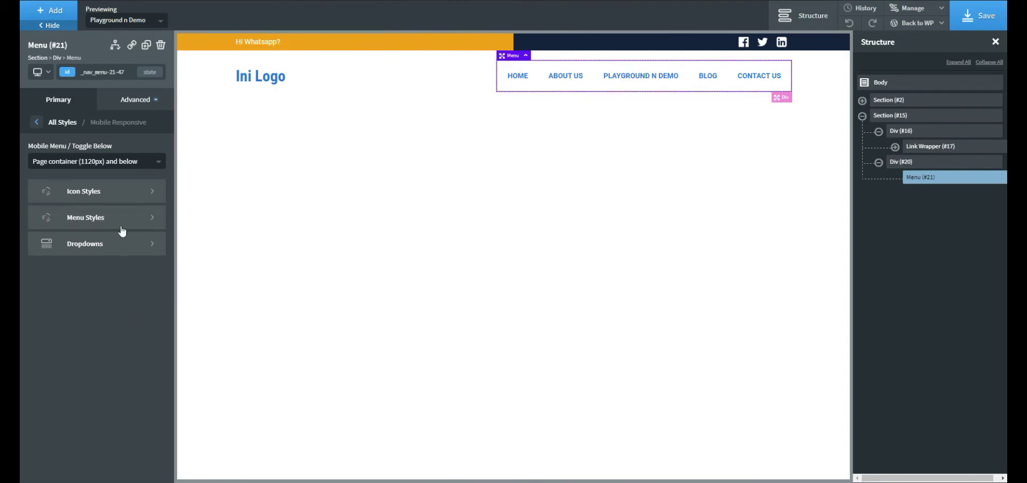
left_click(44, 75)
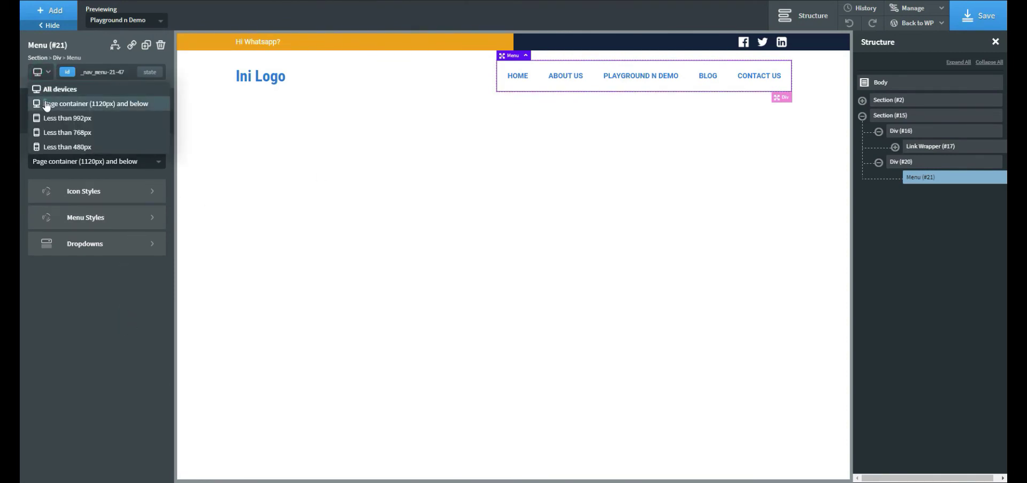
left_click(53, 114)
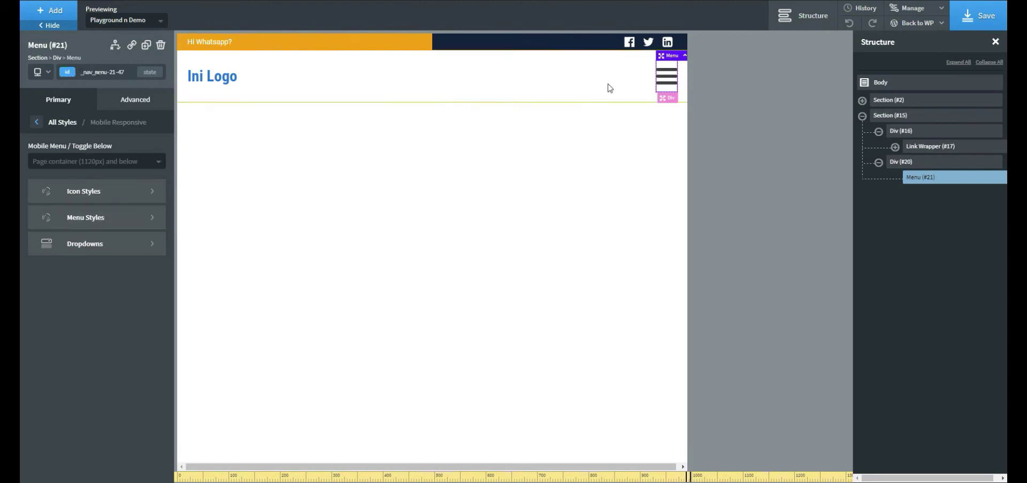
left_click(138, 166)
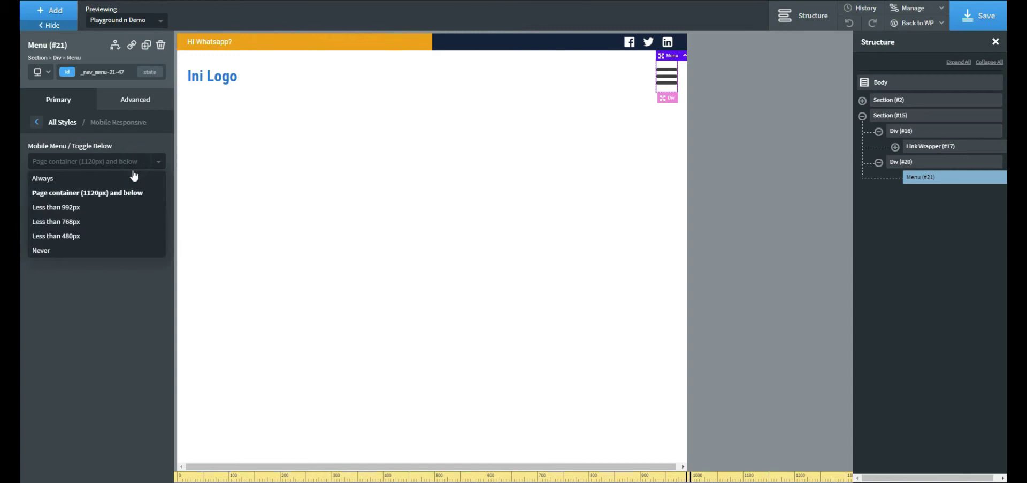
left_click(134, 209)
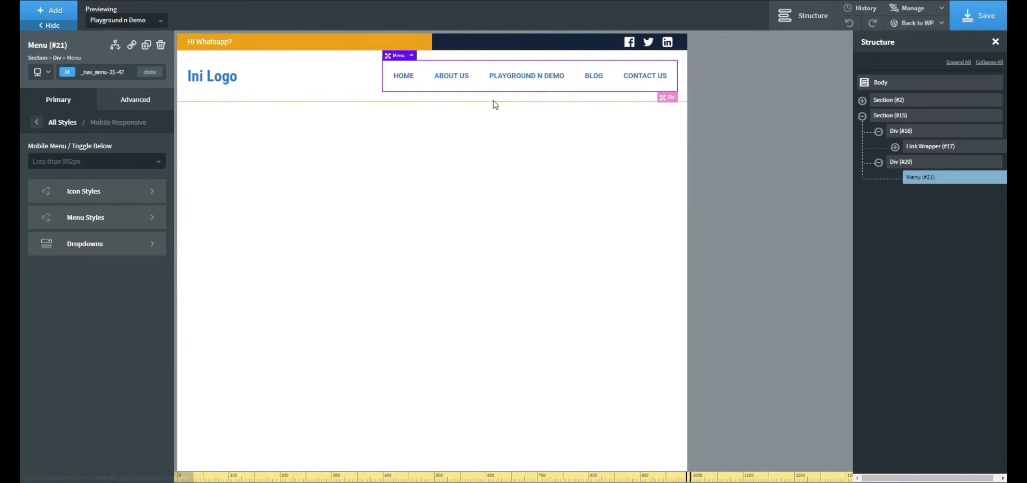
Step: Switch the preview to Less than 768px and set the menu's mobile toggle to Less than 768px
left_click(128, 166)
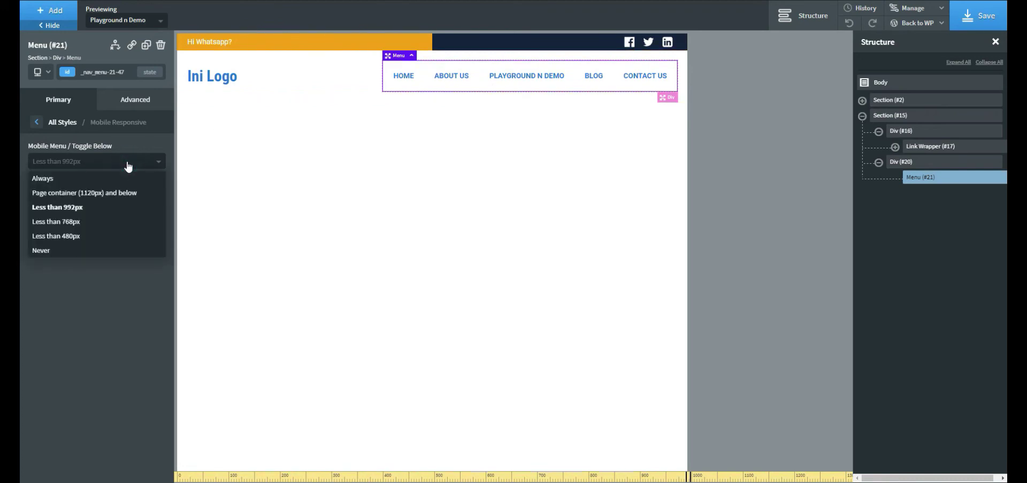
left_click(101, 230)
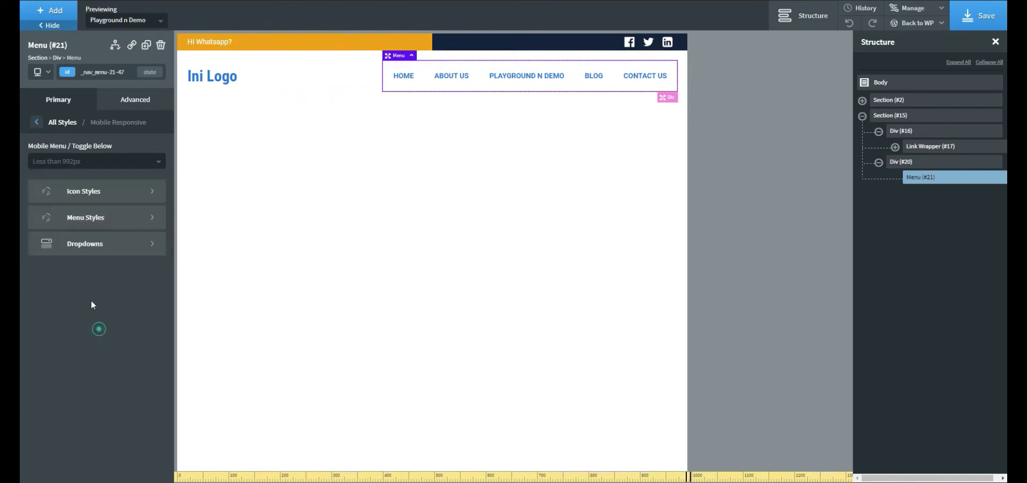
left_click(40, 72)
left_click(66, 133)
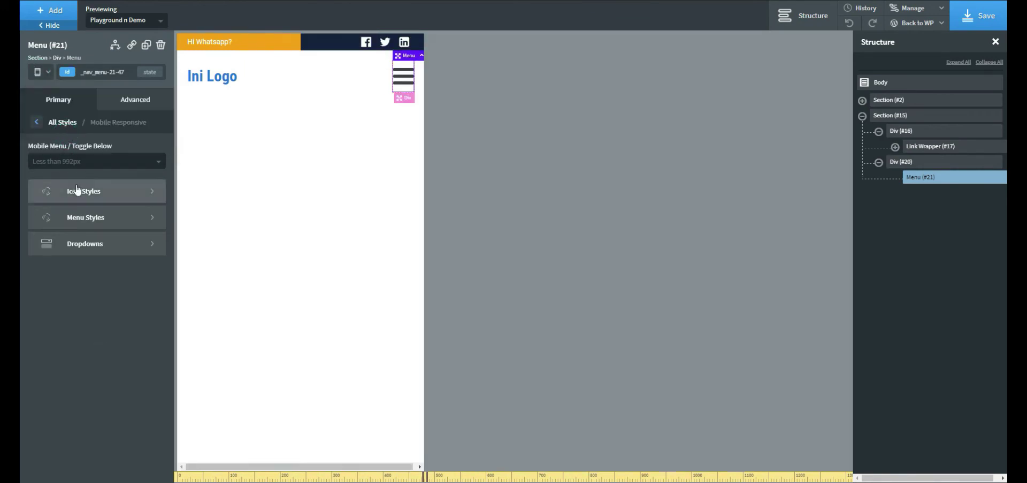
left_click(113, 161)
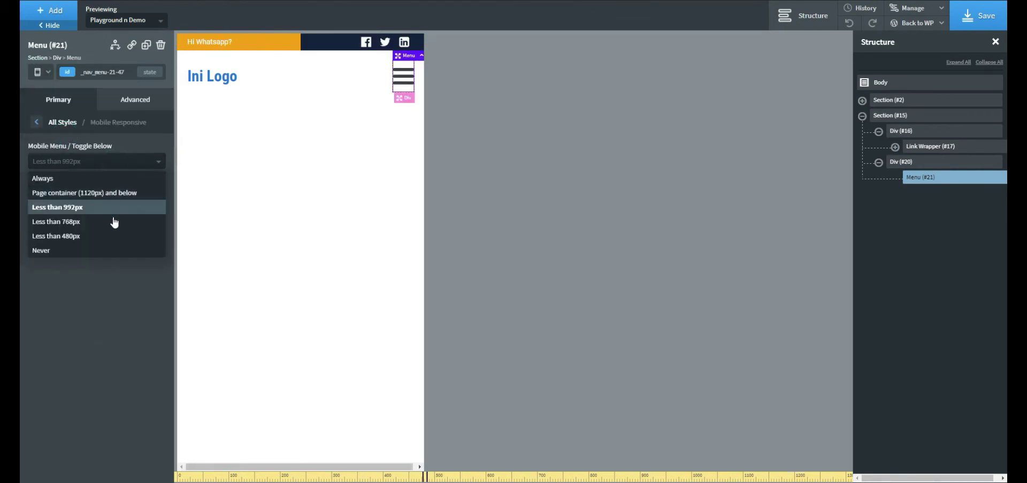
left_click(115, 222)
left_click(110, 162)
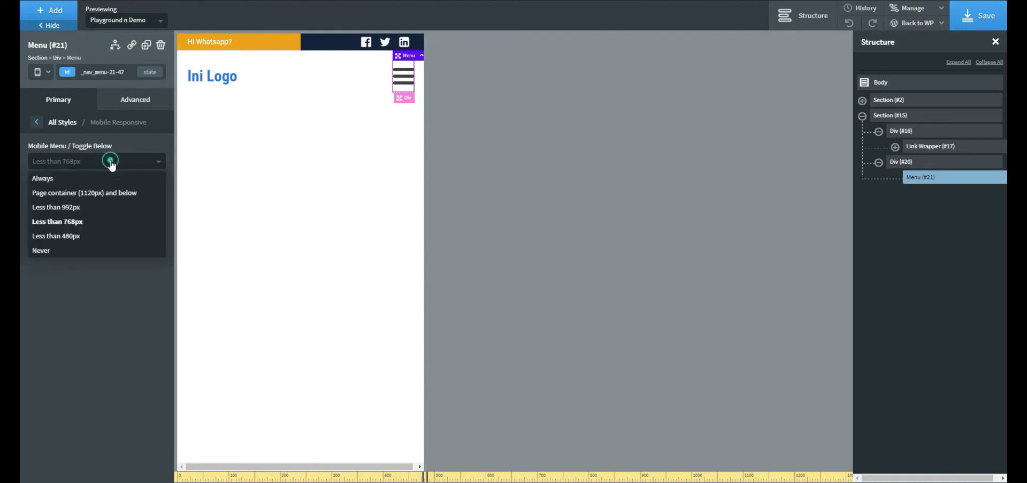
left_click(102, 216)
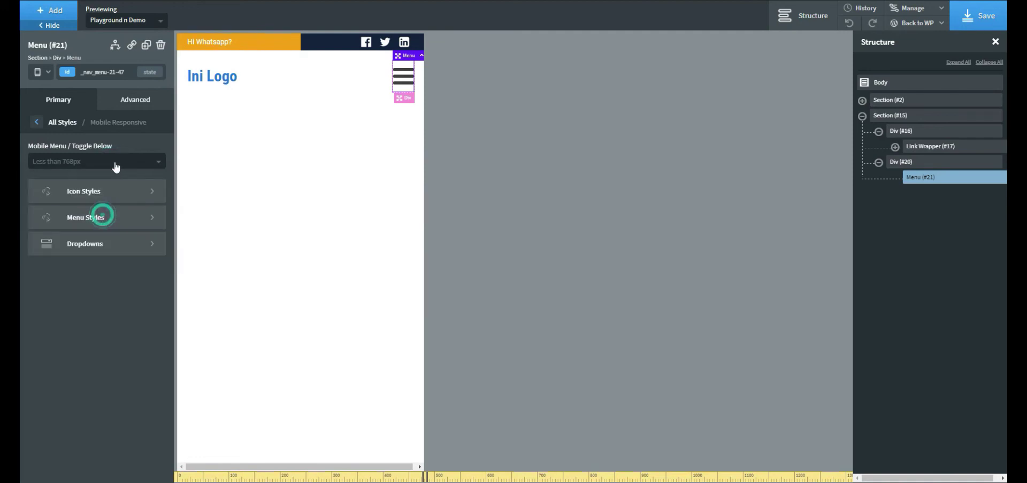
Step: Preview the header at the Less than 480px and Less than 992px breakpoints and save the template
left_click(38, 71)
left_click(57, 149)
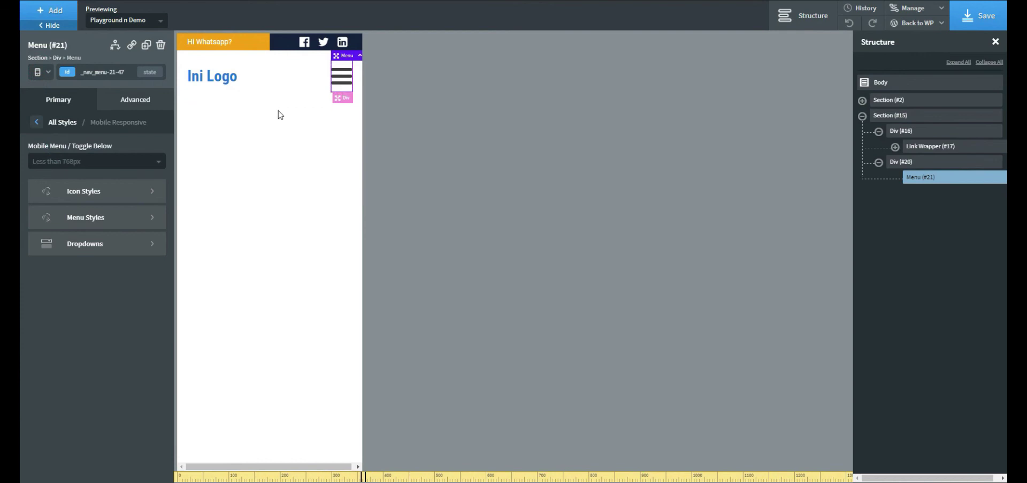
left_click(48, 74)
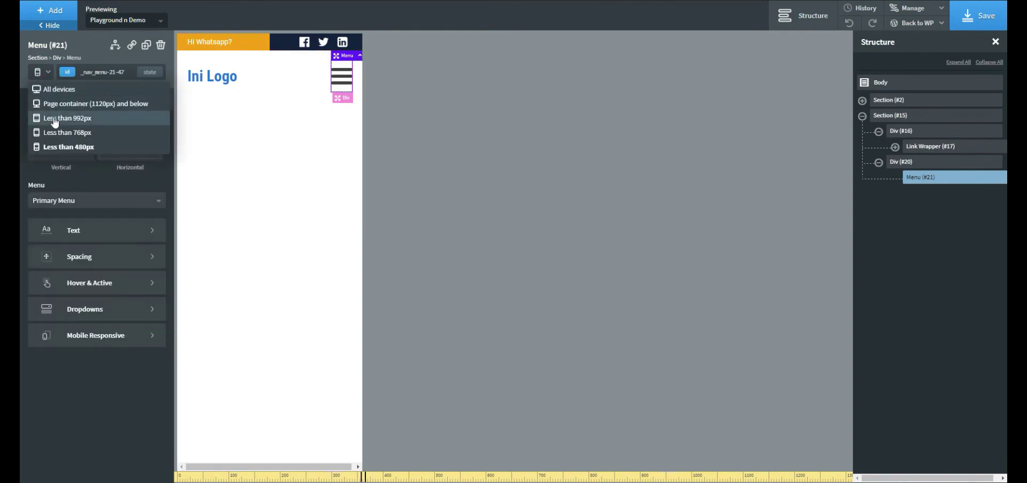
left_click(54, 118)
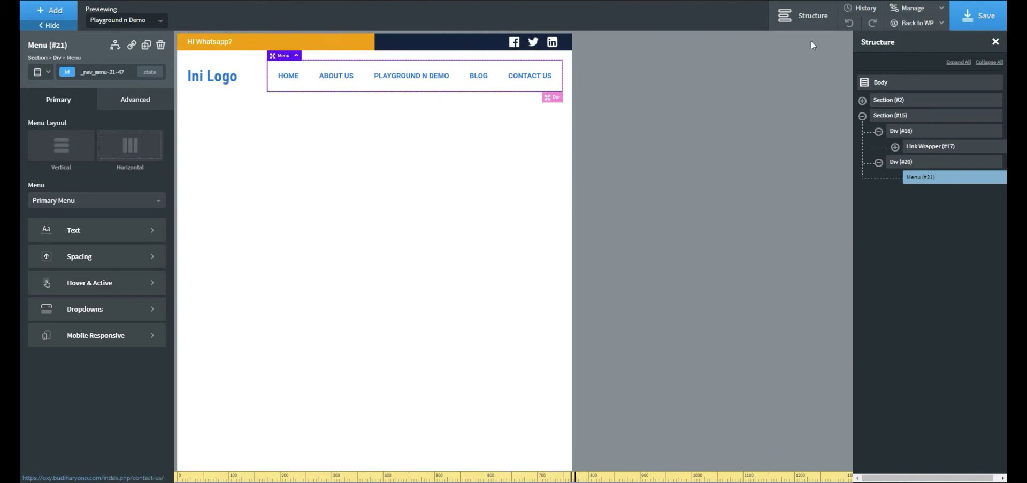
left_click(979, 16)
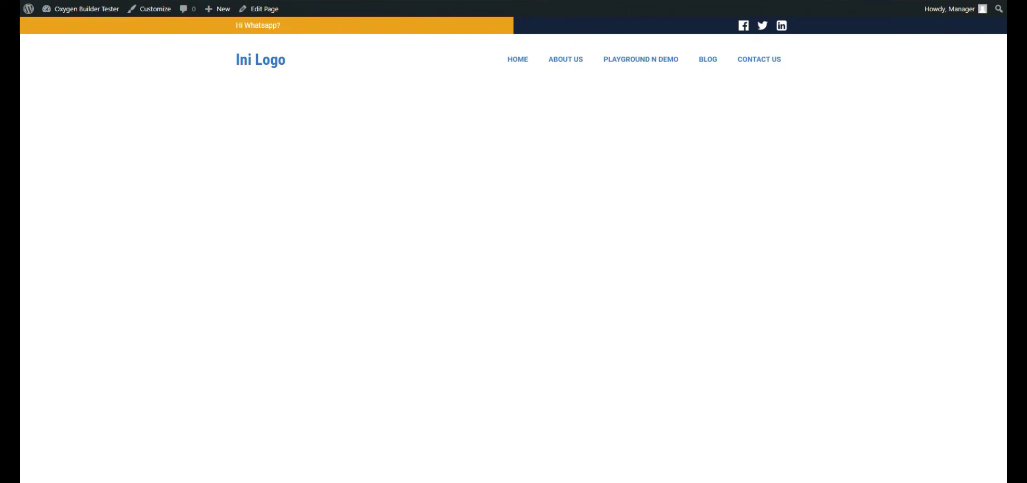
Step: Switch to the multi-device preview and examine the site's header on the phone and tablet frames
left_click(843, 104)
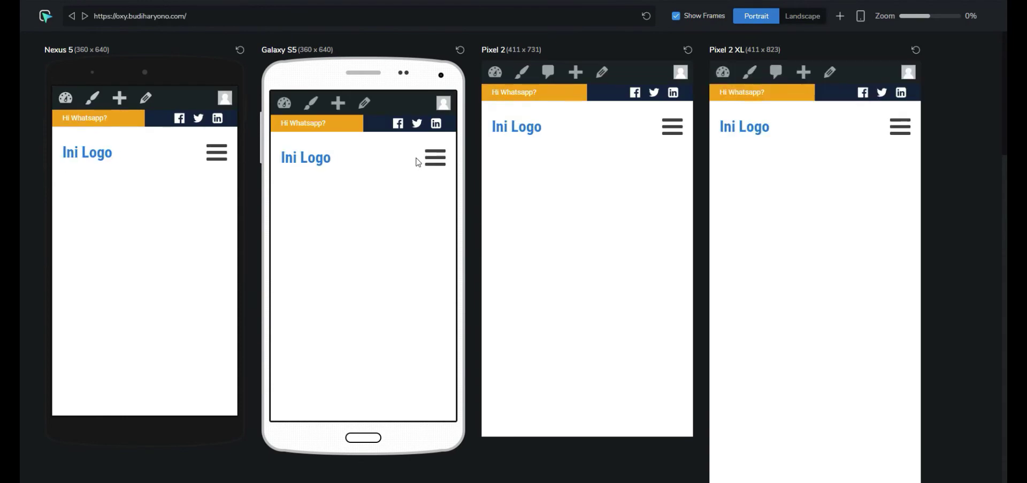
scroll(897, 303, "down", 15)
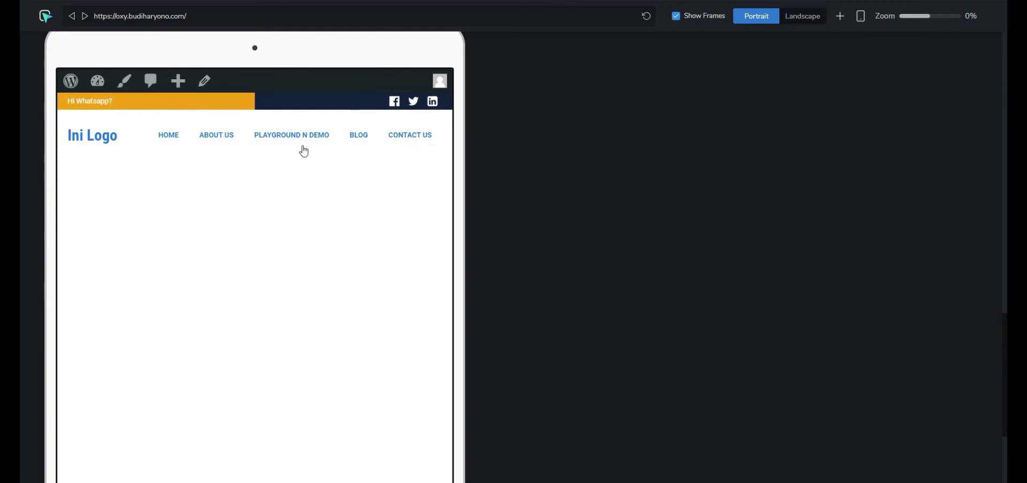
scroll(577, 260, "up", 1)
scroll(577, 260, "up", 15)
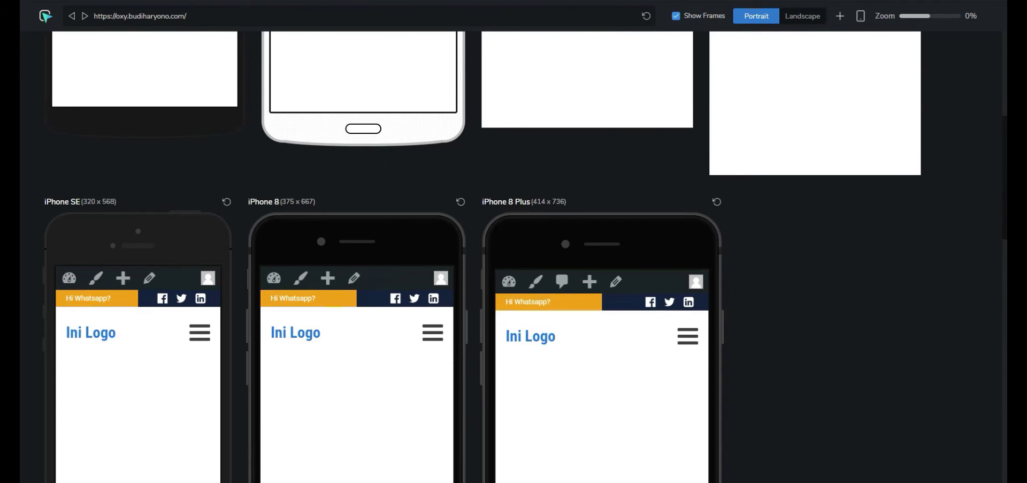
scroll(130, 176, "up", 5)
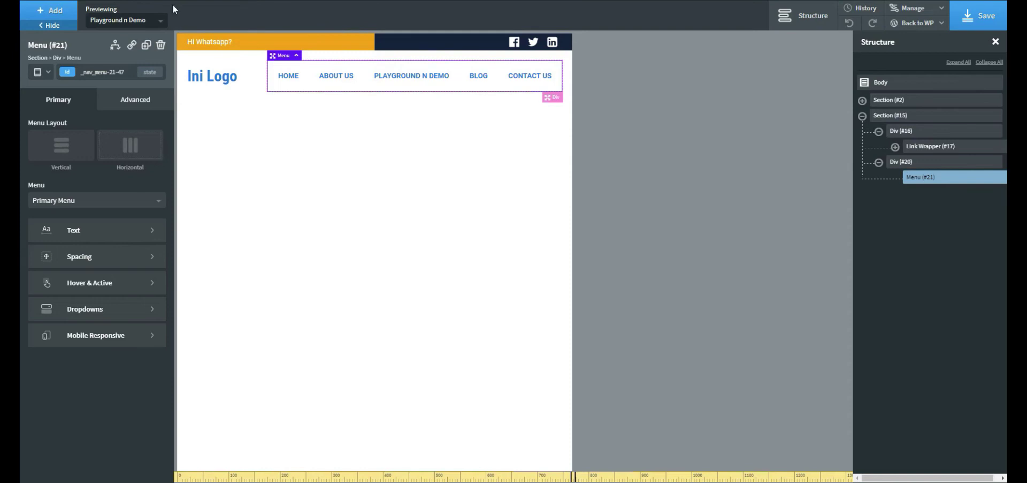
Step: At the Less than 768px breakpoint, set the menu's mobile icon size to 33 px, and return to All devices
left_click(41, 72)
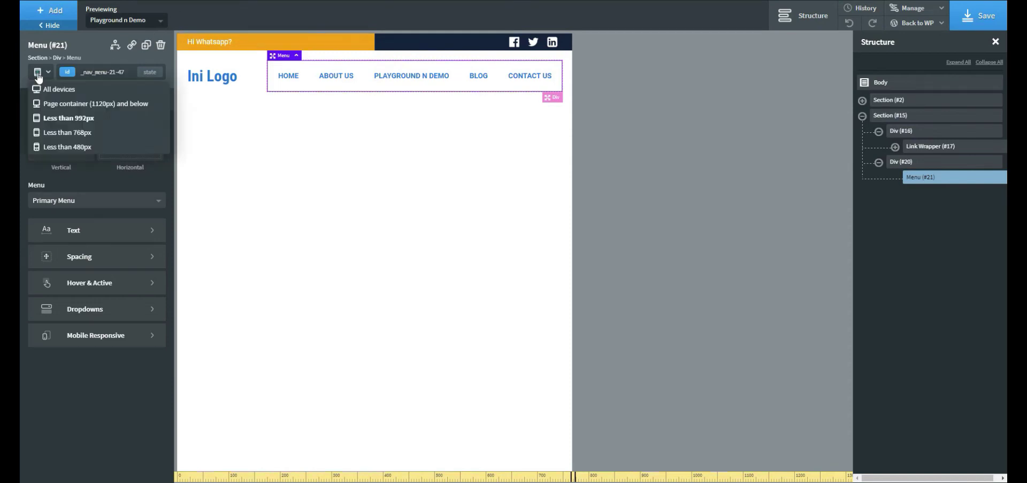
left_click(69, 132)
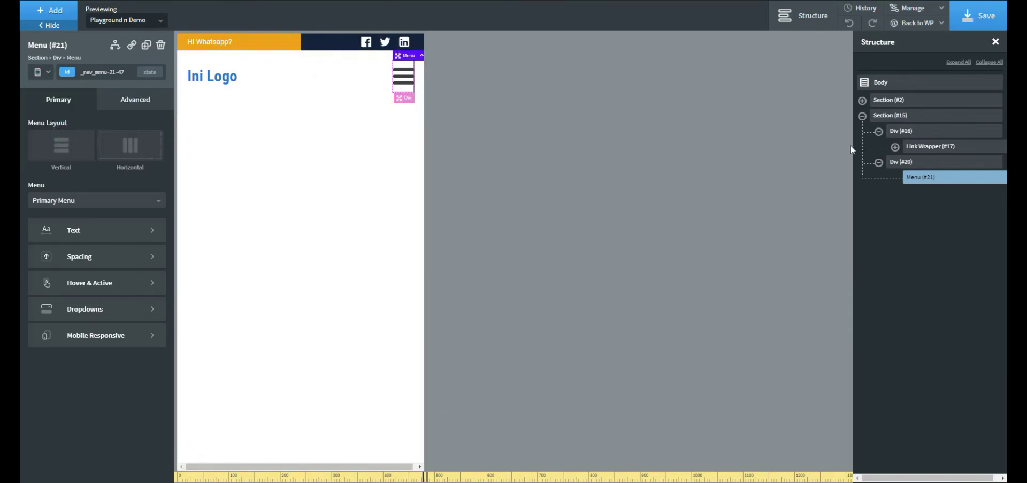
left_click(113, 340)
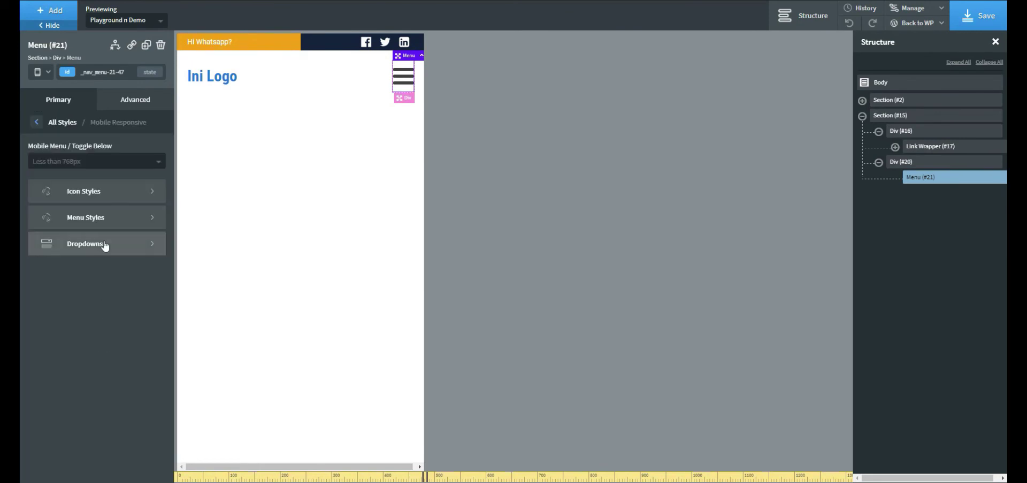
left_click(119, 200)
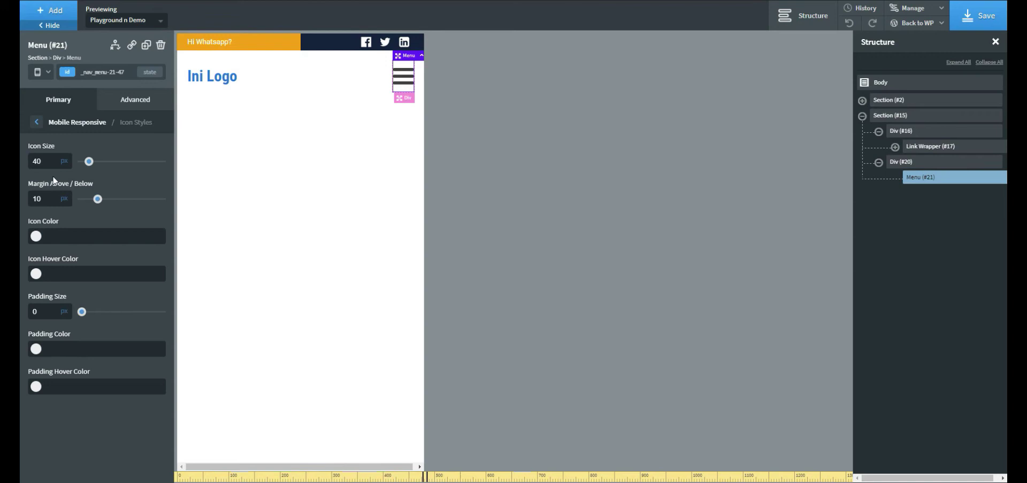
type("35")
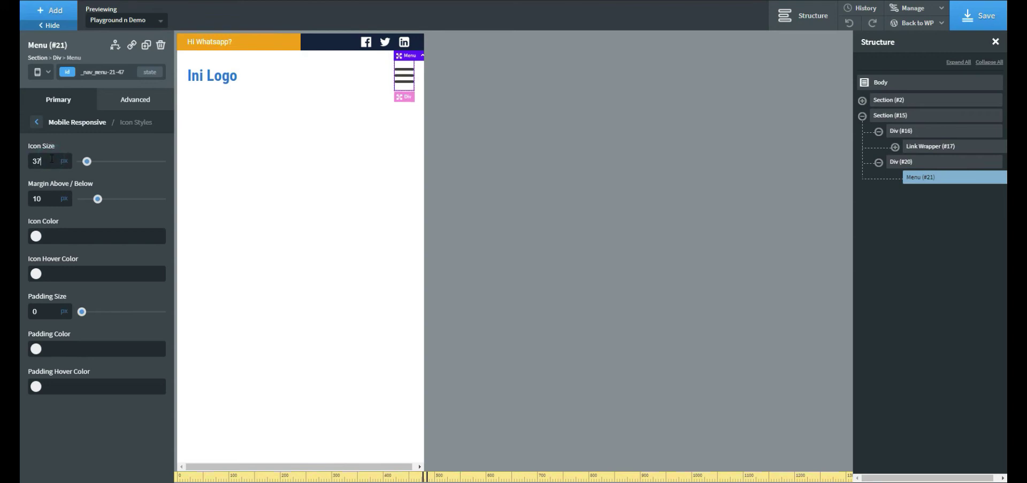
key("Down")
key("Down")
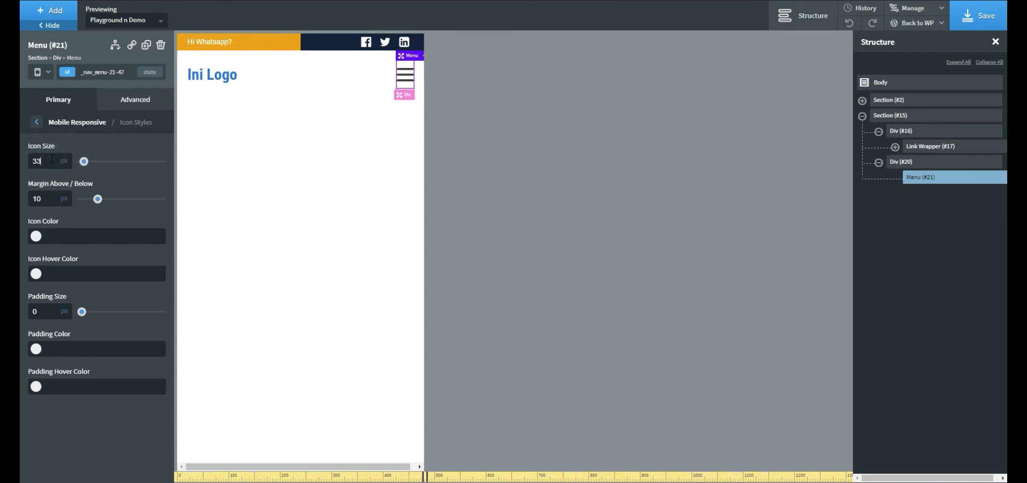
left_click(43, 72)
left_click(42, 89)
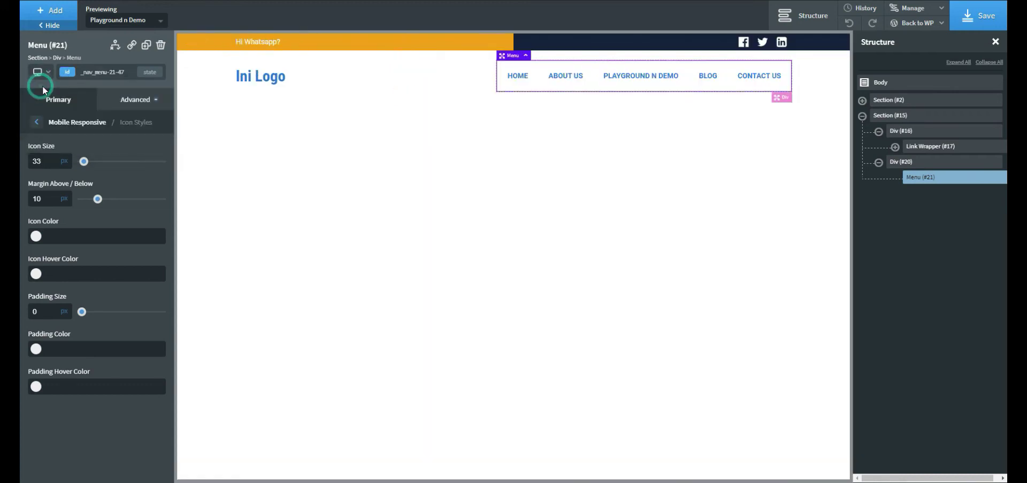
Step: Set the Ini Logo heading's text transform to uppercase and select its Link Wrapper
left_click(273, 77)
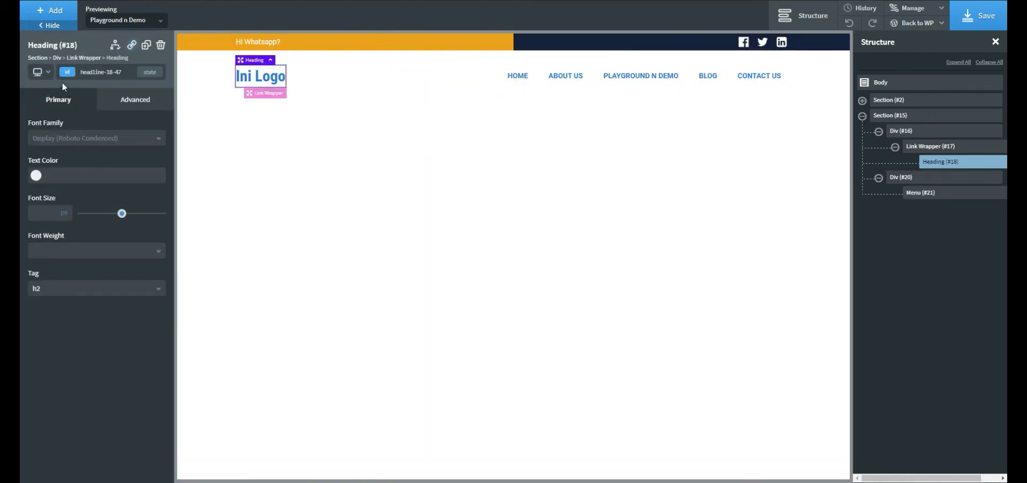
left_click(114, 101)
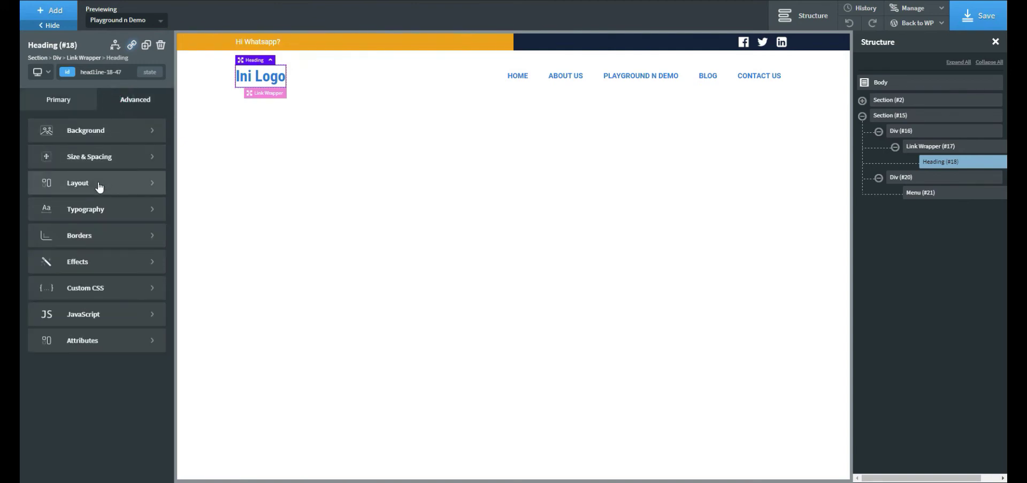
left_click(112, 205)
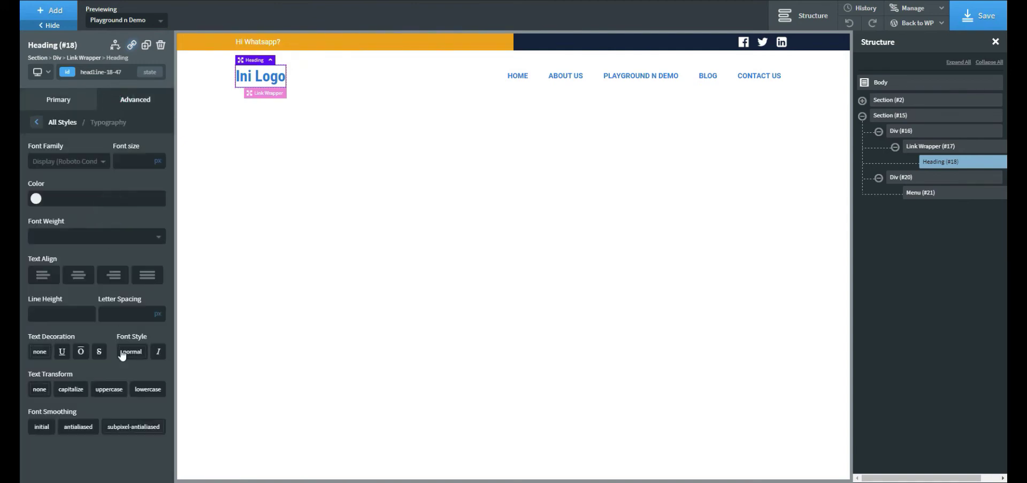
left_click(109, 392)
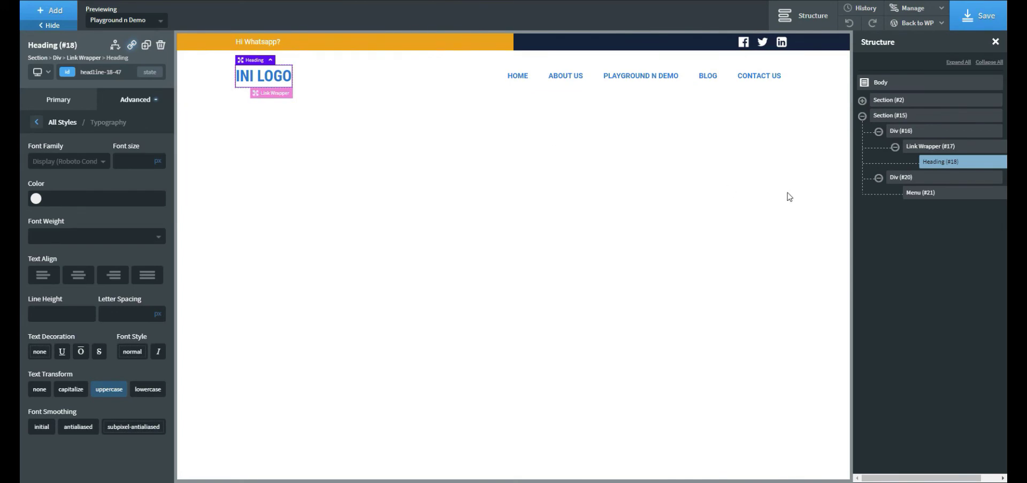
left_click(934, 152)
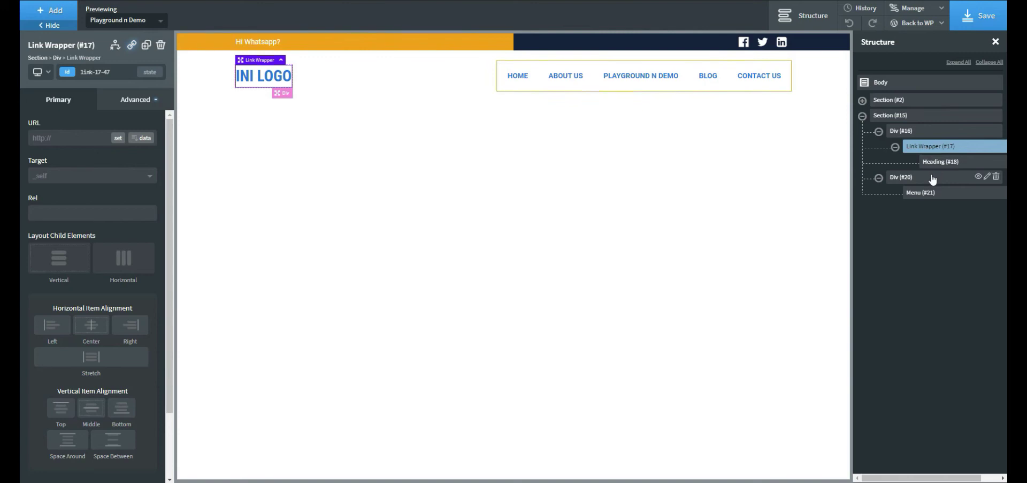
Step: Set the logo Link Wrapper's URL to / and add a Text element inside it
left_click(62, 132)
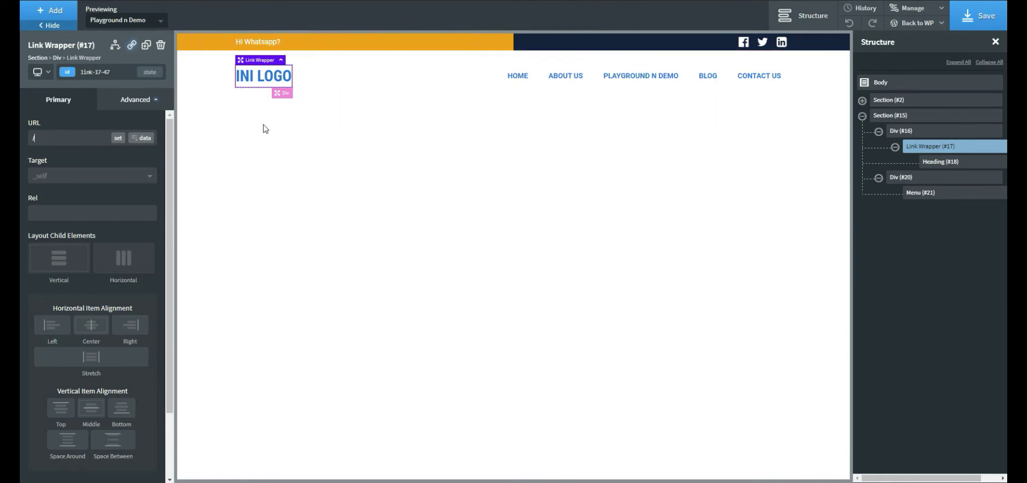
left_click(50, 13)
left_click(140, 200)
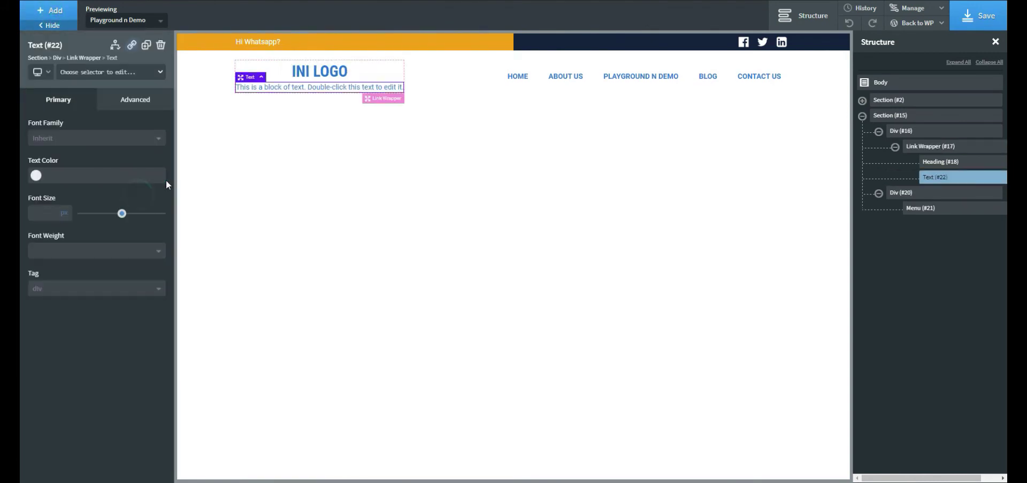
Step: Replace the new Text element's placeholder with the tagline "Maju terus pantant mundur"
double_click(306, 88)
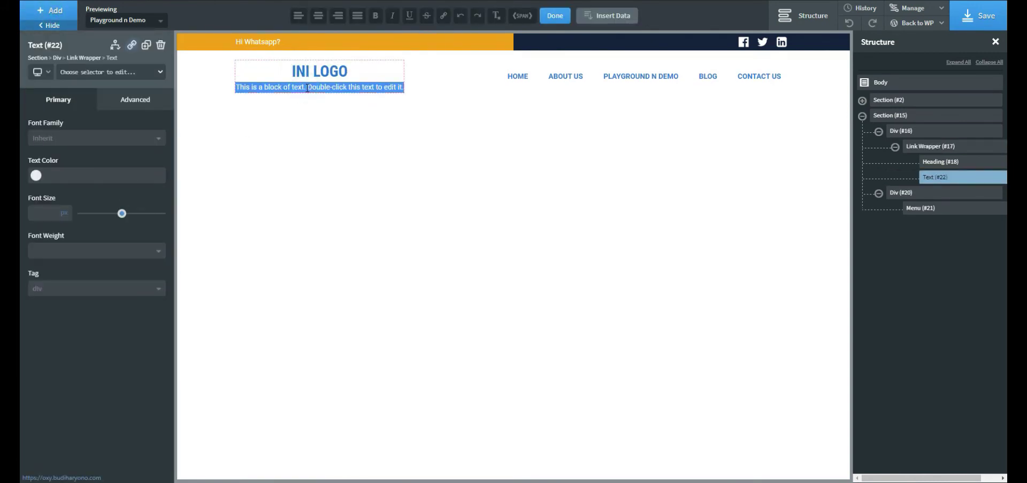
triple_click(308, 88)
type("Maju te")
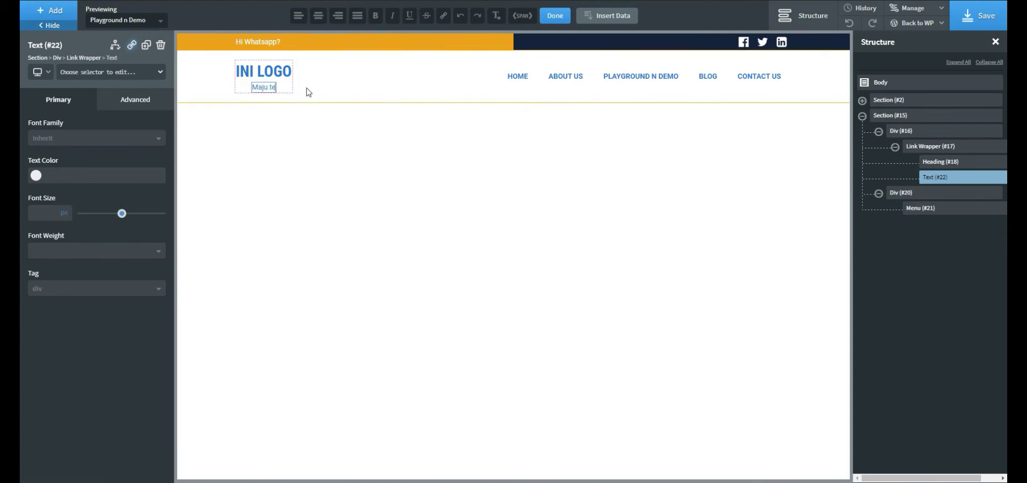
type("rus pantan")
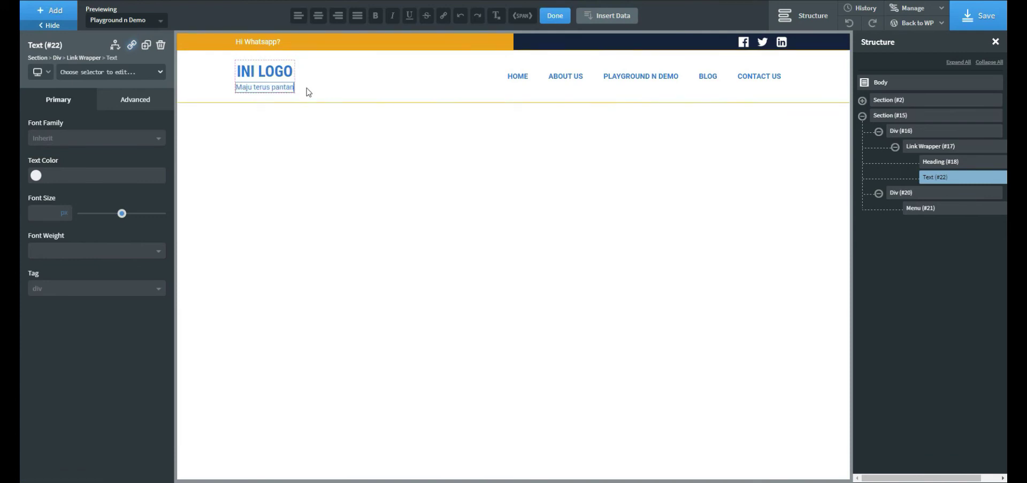
type("t mund")
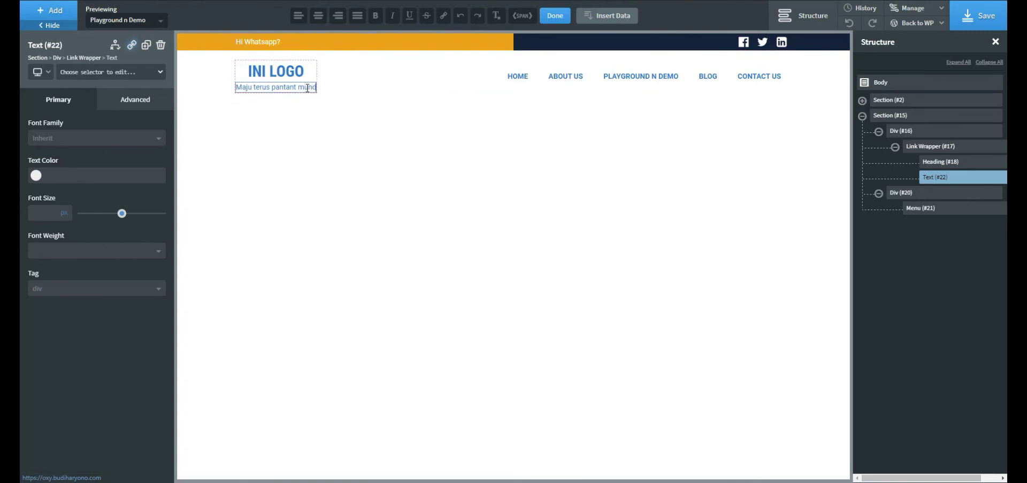
type("ur")
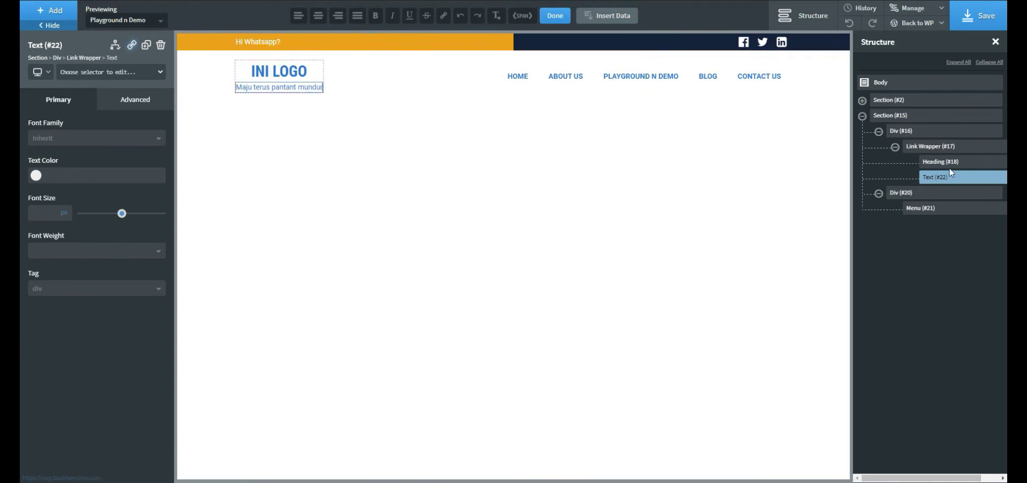
Step: Lay out the Link Wrapper's children vertically with left horizontal alignment, and save the template
left_click(938, 146)
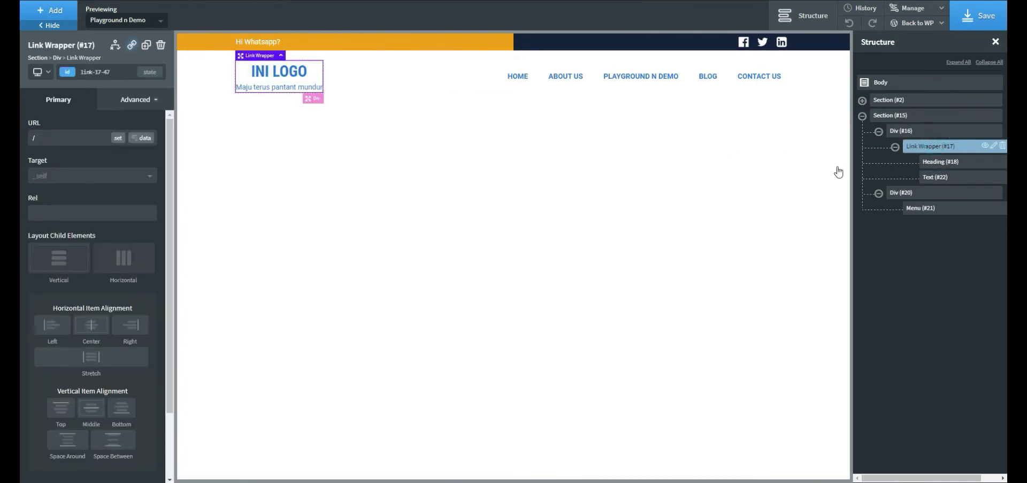
left_click(69, 257)
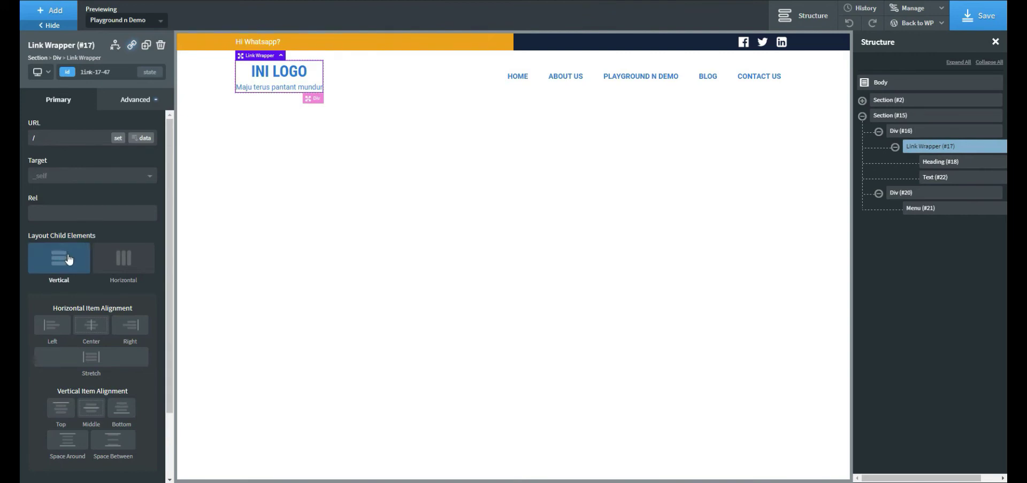
scroll(68, 259, "down", 3)
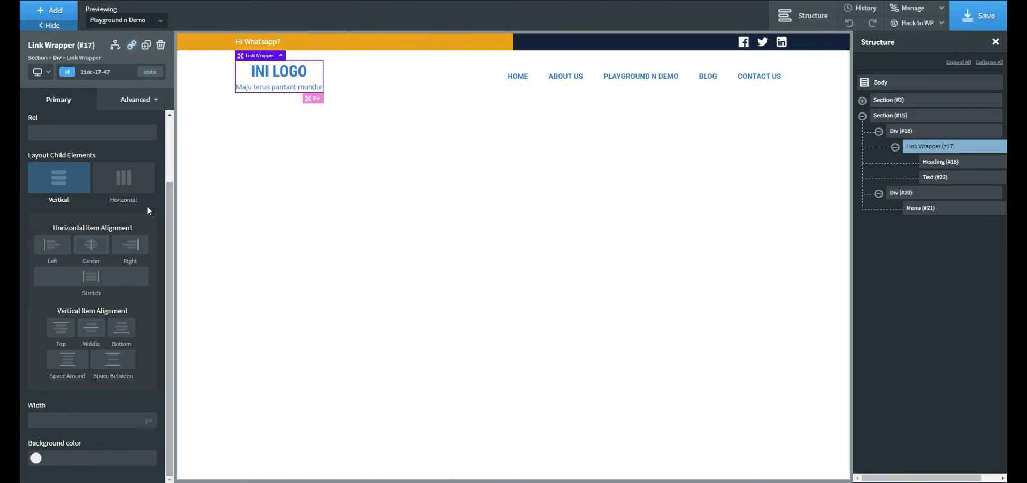
left_click(59, 252)
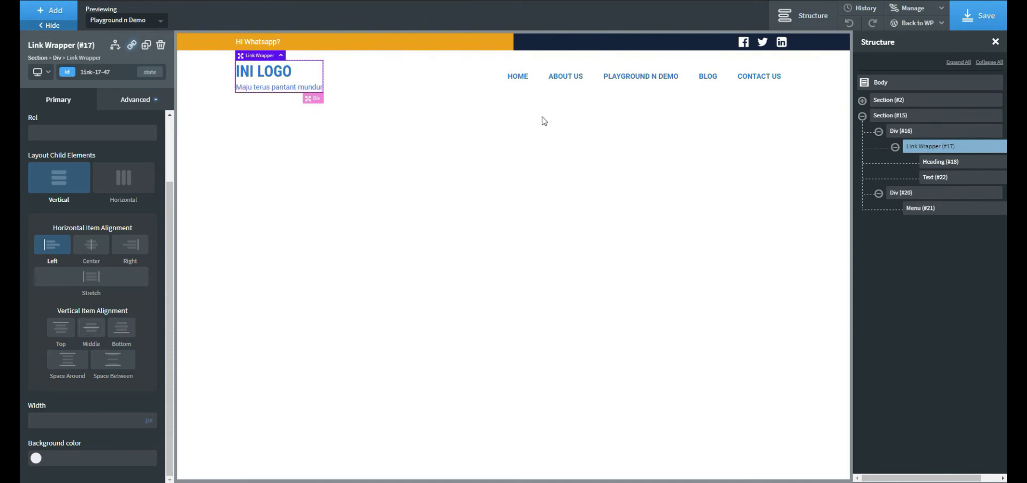
left_click(979, 16)
Step: Preview the header at Page container (1120px) and below, and switch to the Less than 992px breakpoint
left_click(43, 72)
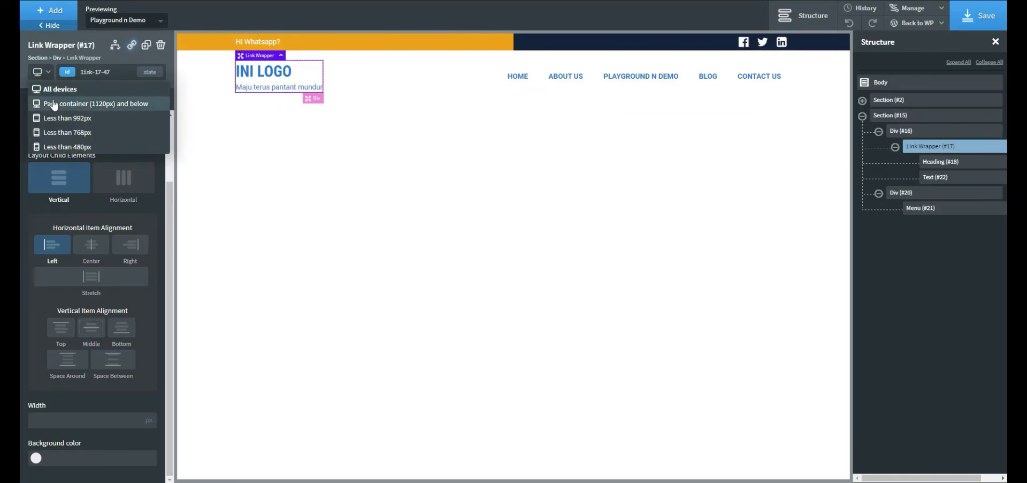
left_click(53, 104)
left_click(41, 72)
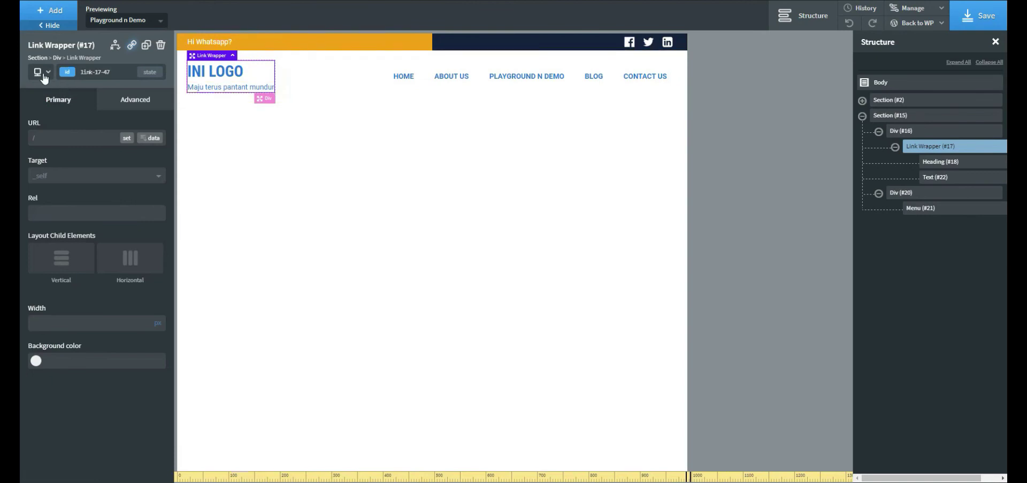
left_click(64, 132)
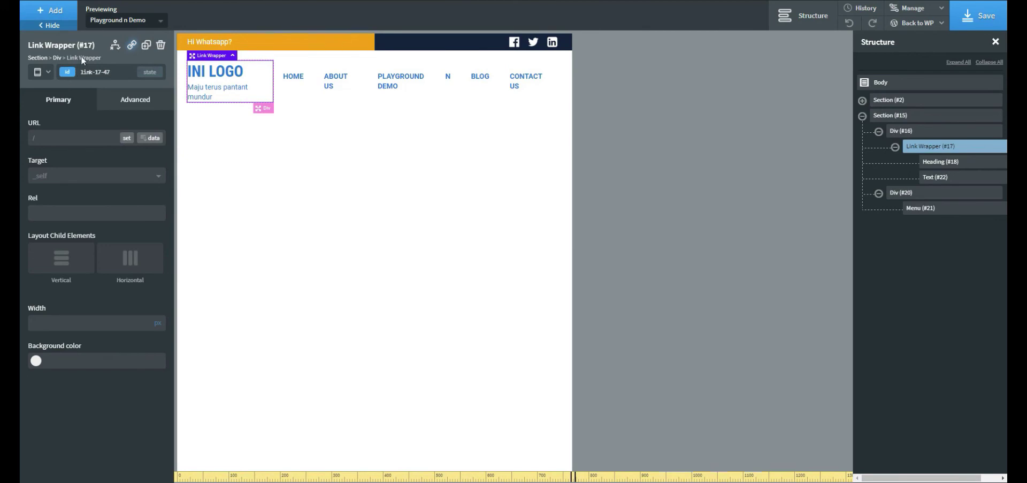
left_click(37, 73)
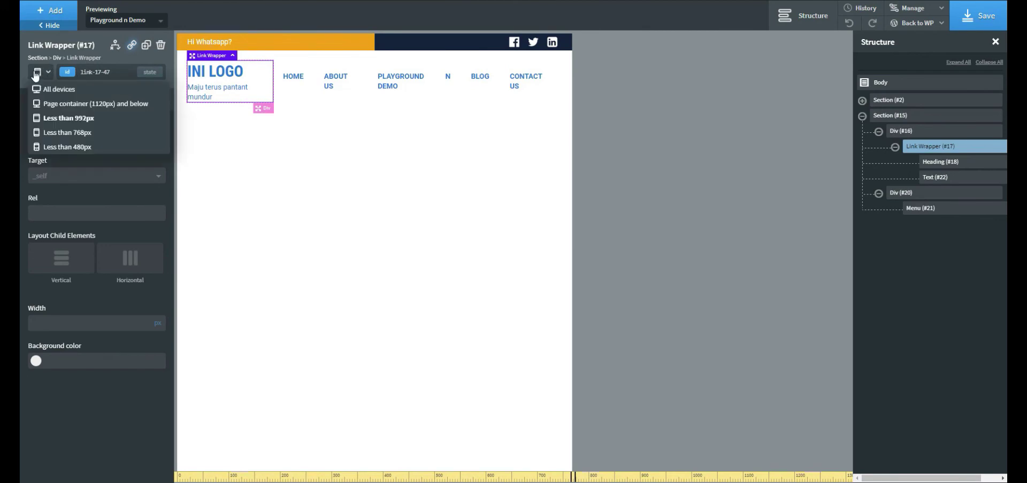
left_click(58, 119)
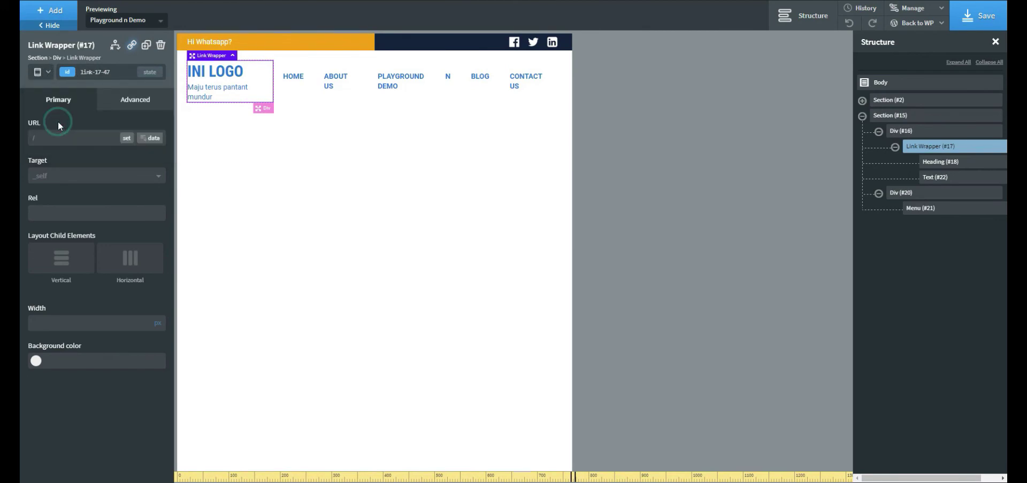
Step: At the Less than 992px breakpoint, give the menu's Div a vertical child layout with left horizontal alignment
left_click(912, 193)
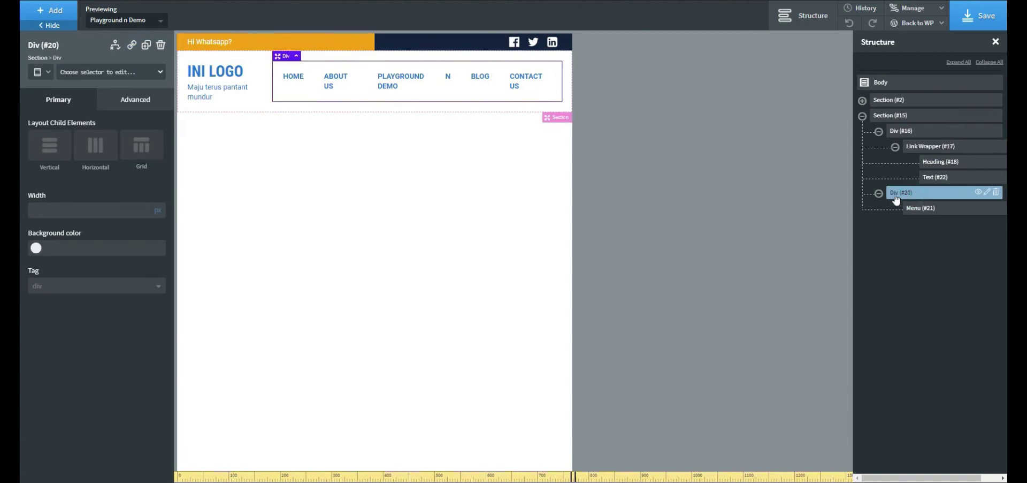
left_click(44, 153)
left_click(49, 221)
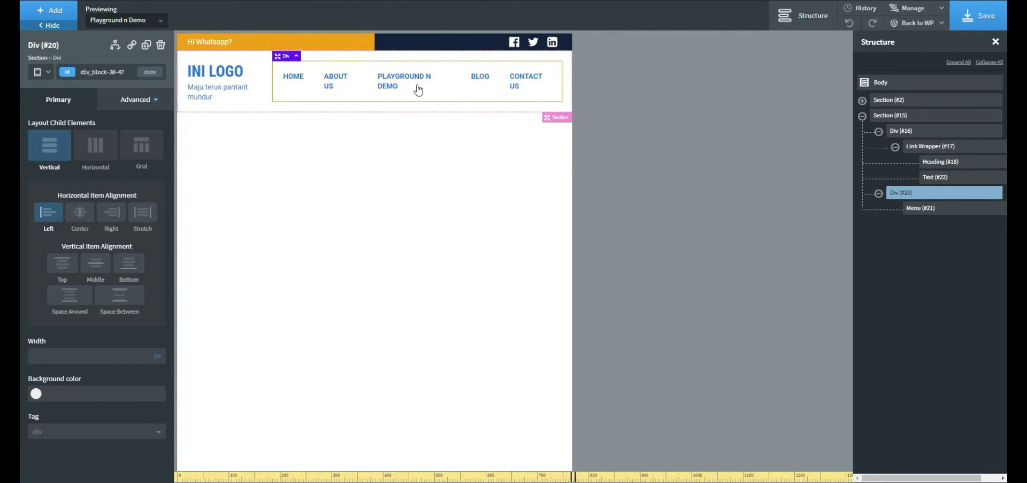
Step: Set the navigation menu's typography font size to 12 px for the Less than 992px breakpoint
left_click(918, 209)
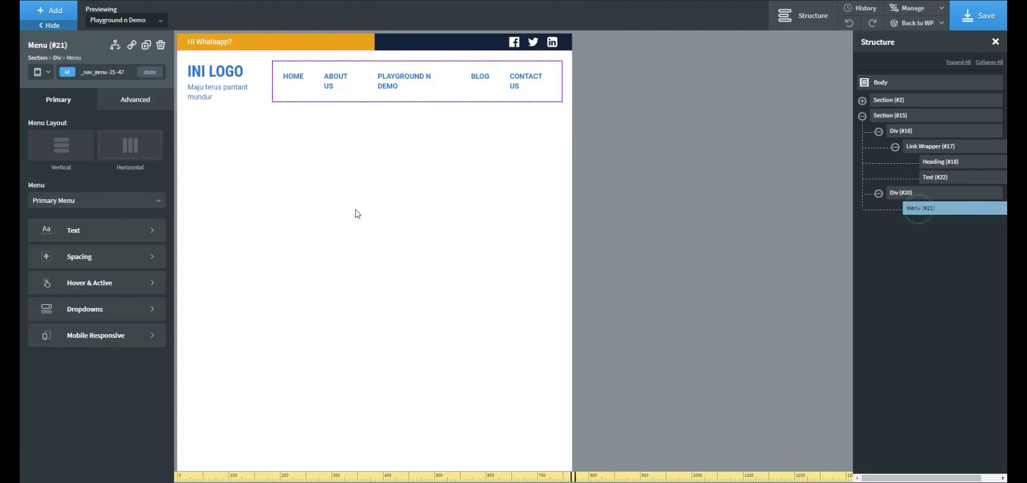
left_click(80, 256)
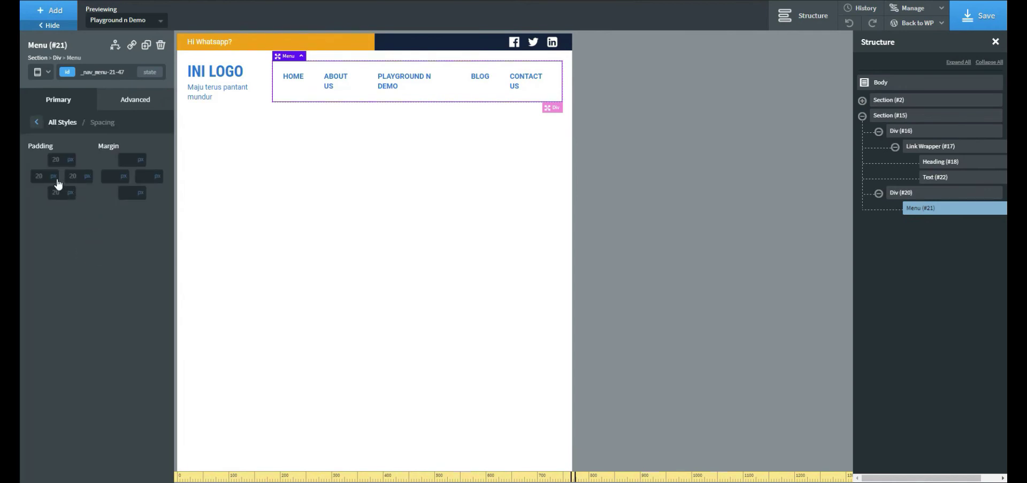
left_click(37, 177)
left_click(117, 229)
left_click(120, 99)
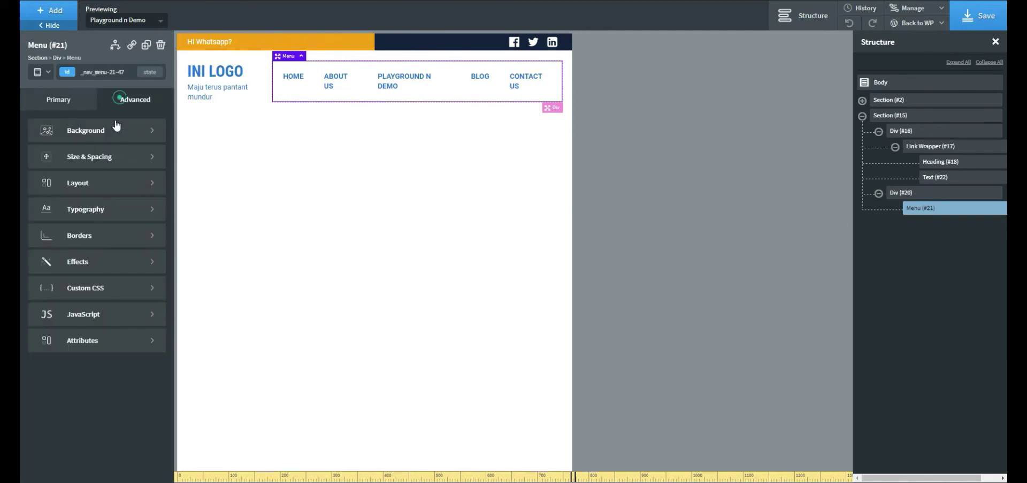
left_click(102, 215)
left_click(127, 162)
type("11")
key("Up")
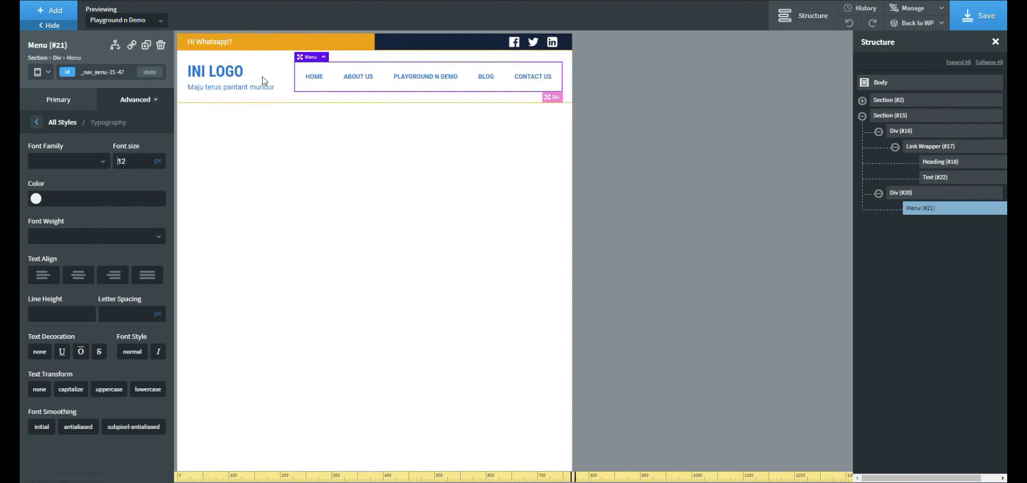
Step: Set the tagline text's font size to 12 px for the Less than 992px breakpoint
left_click(255, 91)
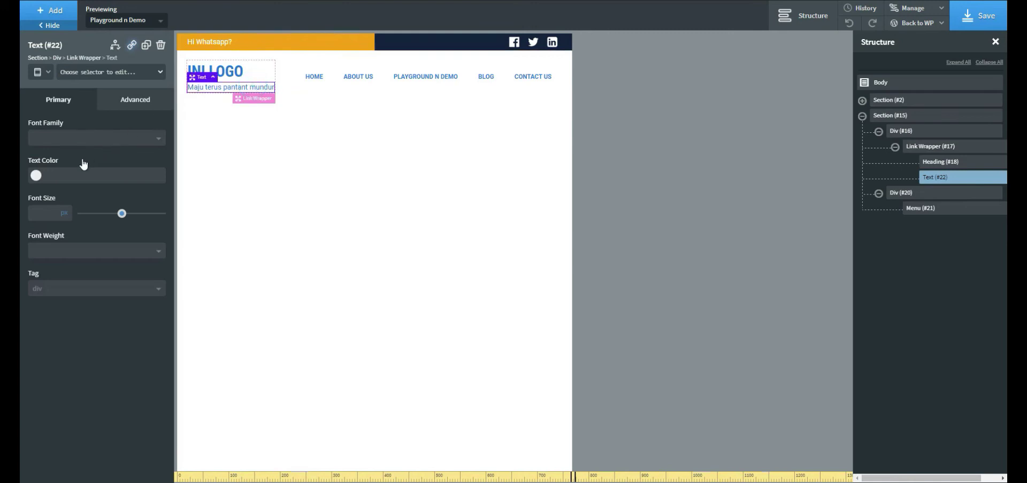
left_click(49, 210)
type("12")
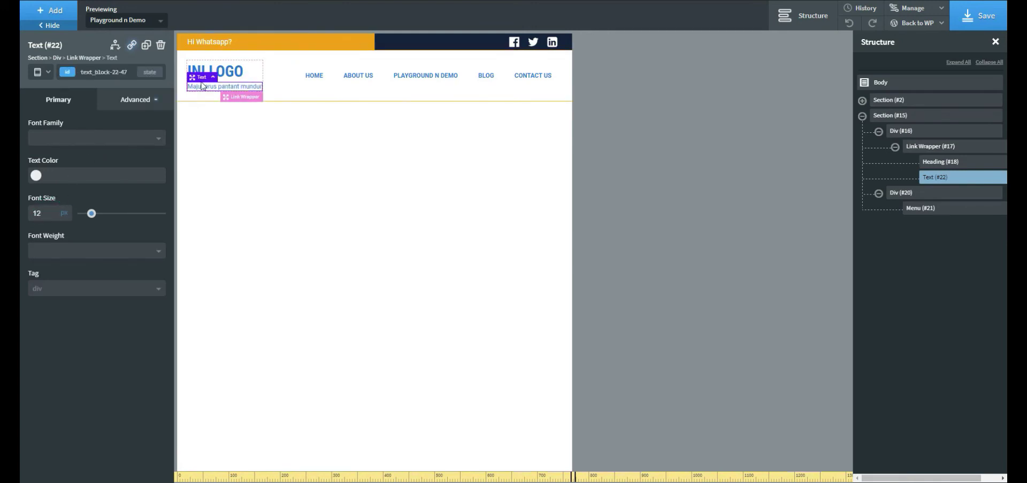
Step: Preview the header with its tagline at the Less than 768px and Less than 480px breakpoints
left_click(39, 76)
left_click(40, 143)
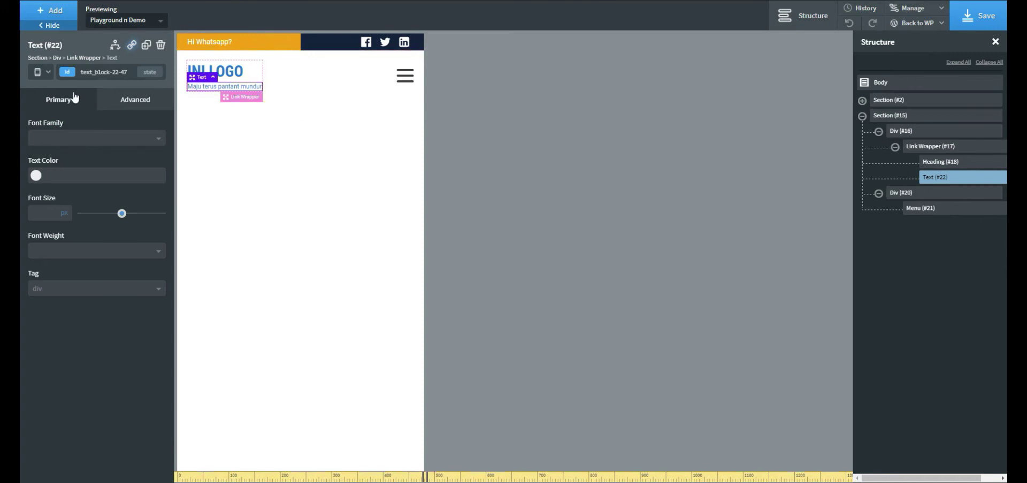
left_click(39, 72)
left_click(63, 141)
left_click(39, 72)
left_click(56, 150)
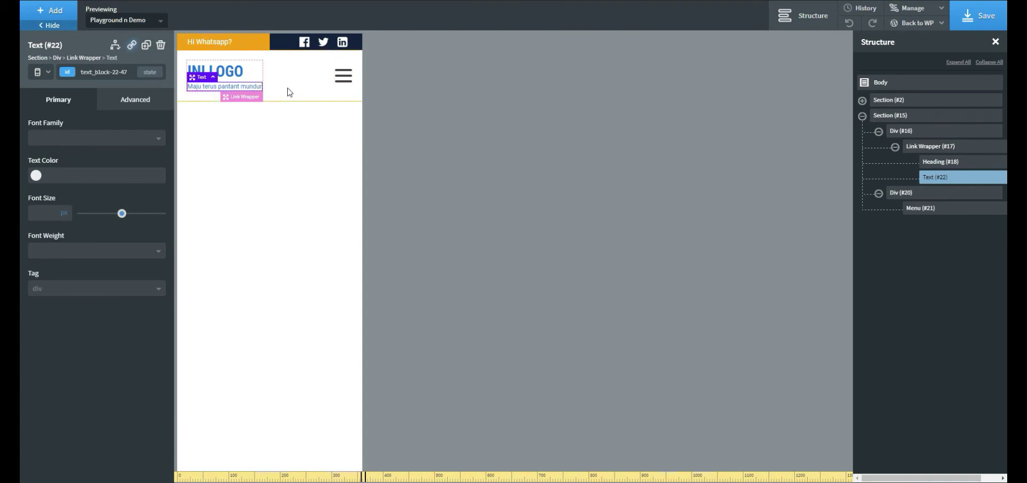
Step: Save the template from the All devices view and reload the Galaxy S5 frame in the multi-device preview
left_click(38, 75)
left_click(966, 19)
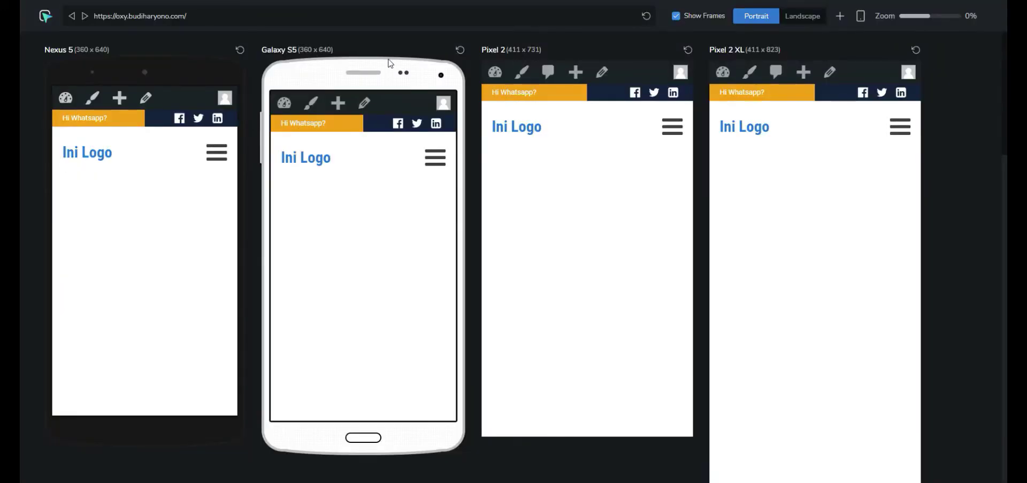
left_click(460, 51)
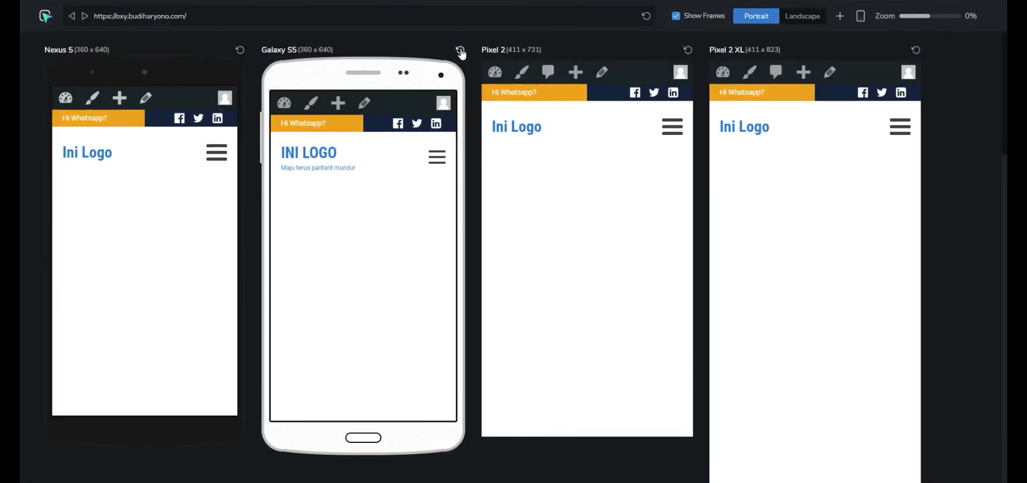
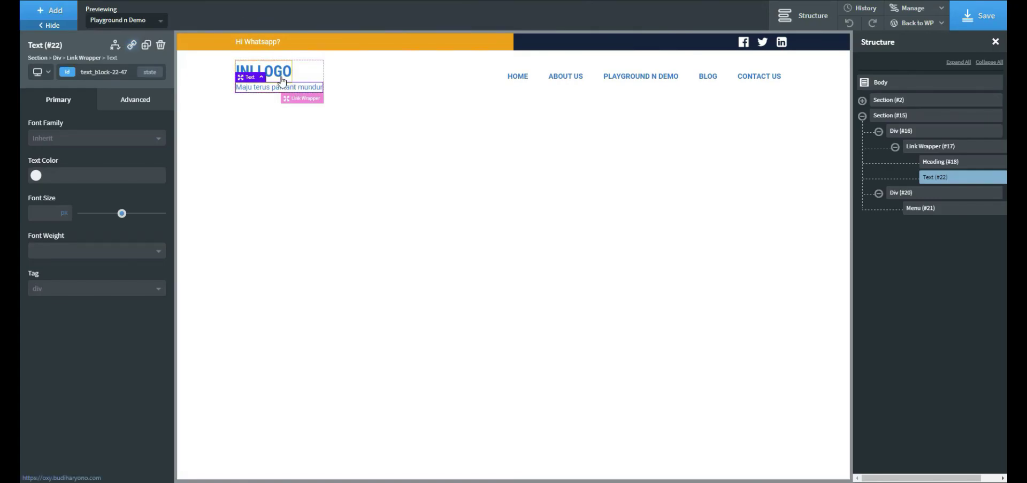
Step: Set the INI LOGO heading's line height to 1 in its typography settings and save the template
left_click(282, 80)
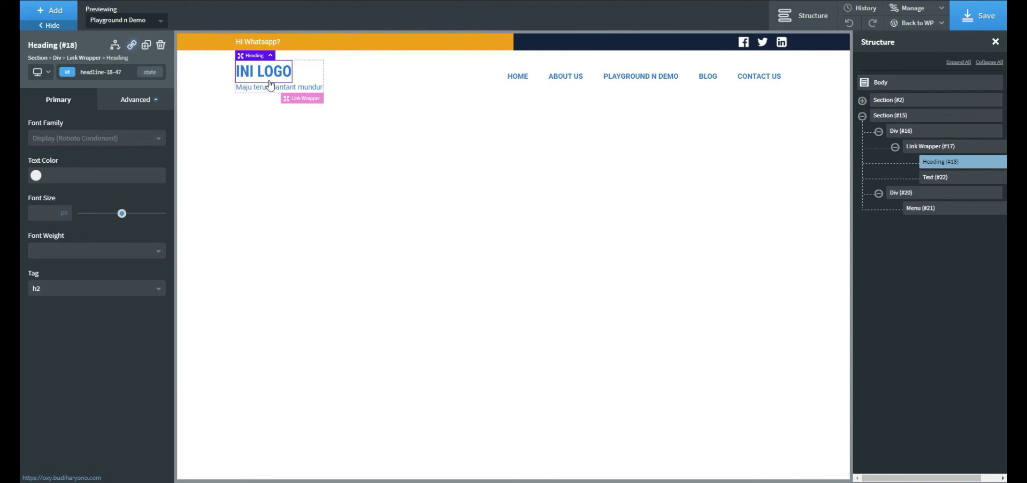
left_click(940, 166)
left_click(114, 102)
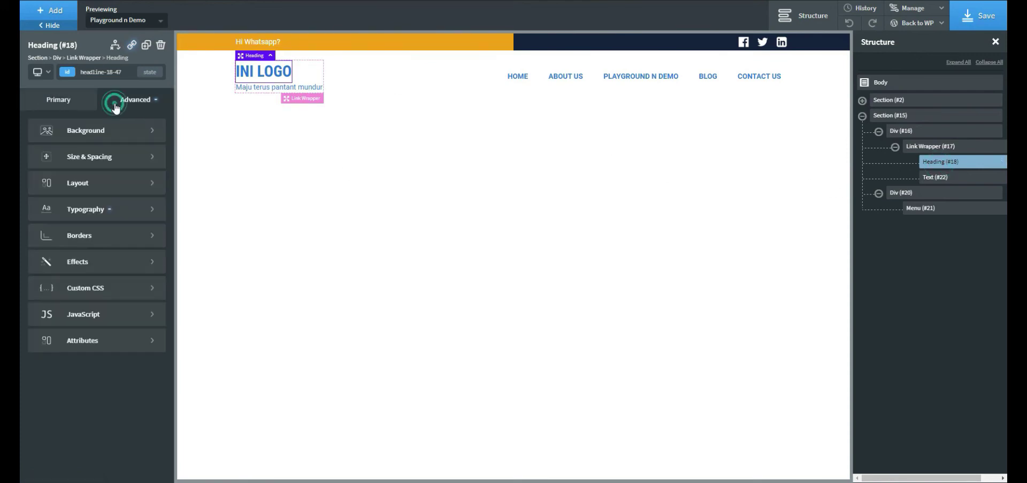
left_click(87, 207)
type("1")
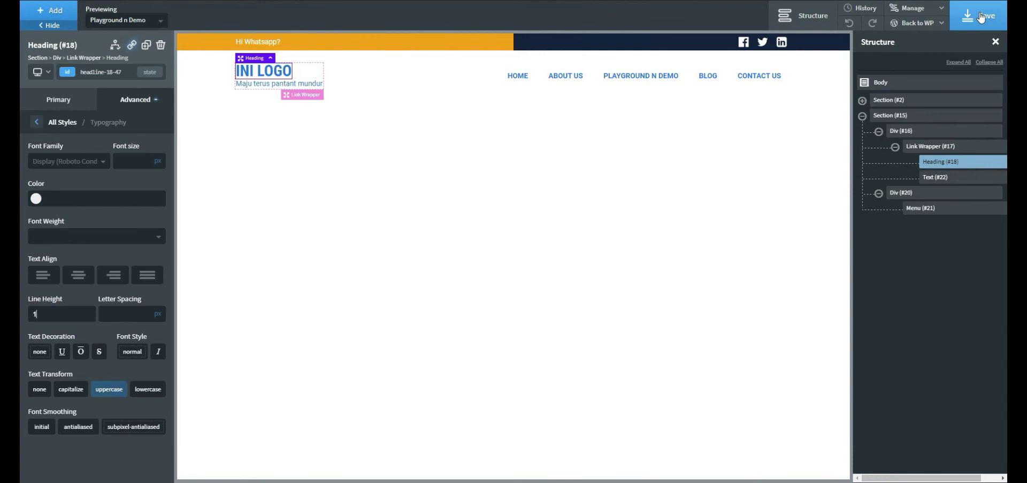
left_click(982, 17)
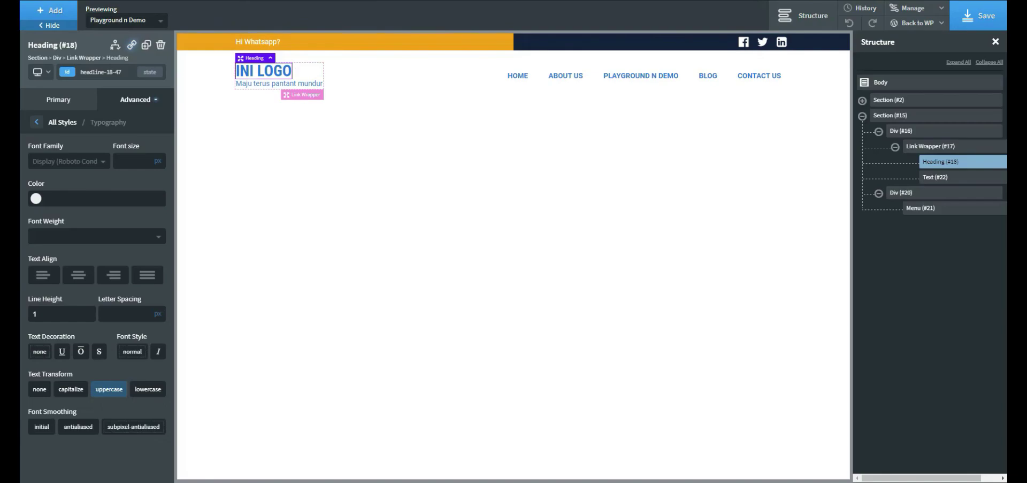
Step: Set the tagline text's line height to 1 in its typography settings and save the template
left_click(948, 177)
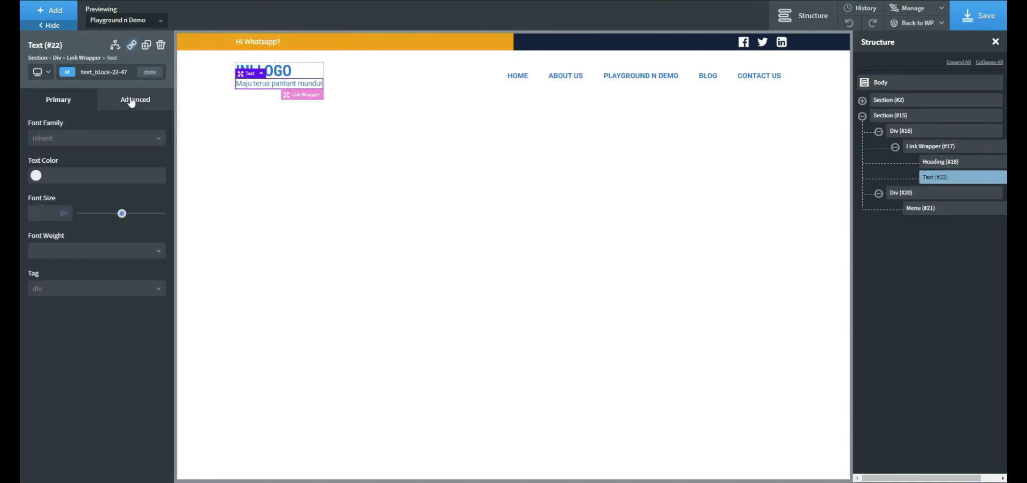
left_click(142, 110)
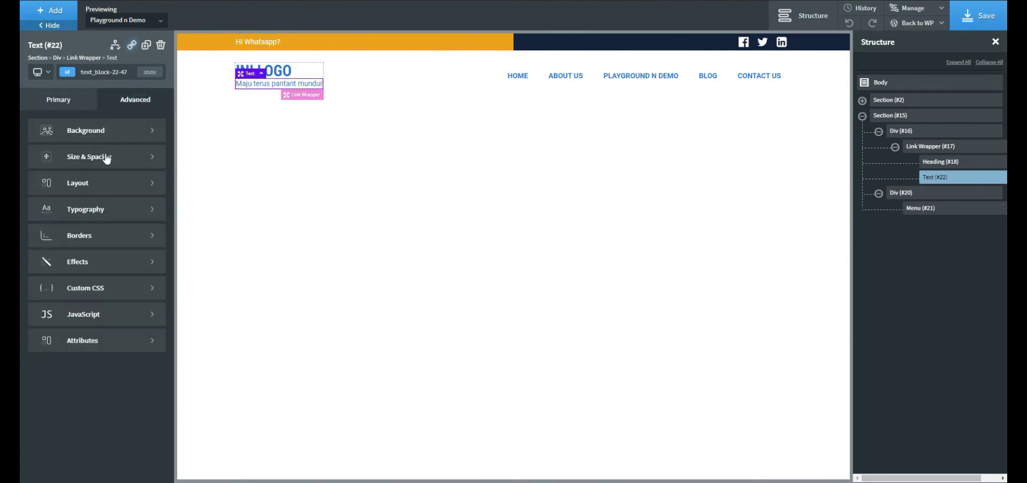
left_click(107, 215)
left_click(53, 311)
type("1")
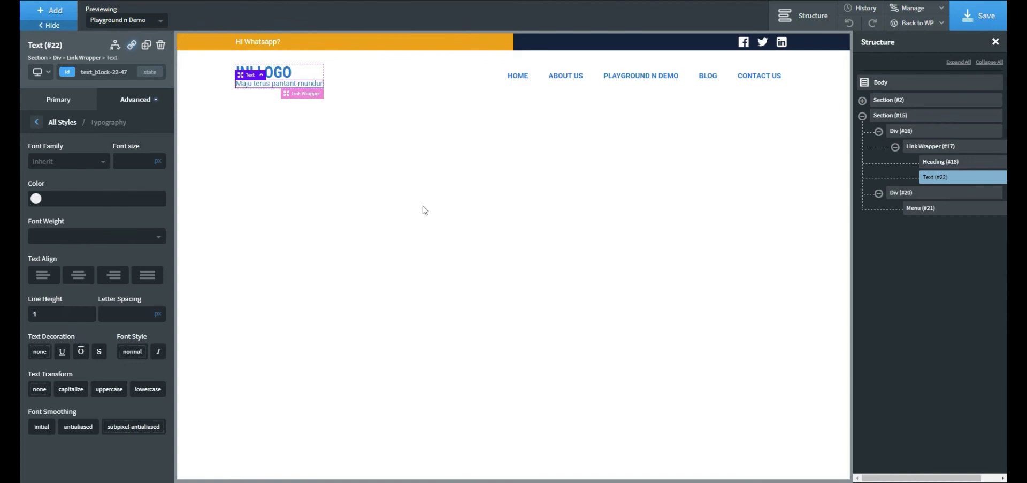
left_click(978, 16)
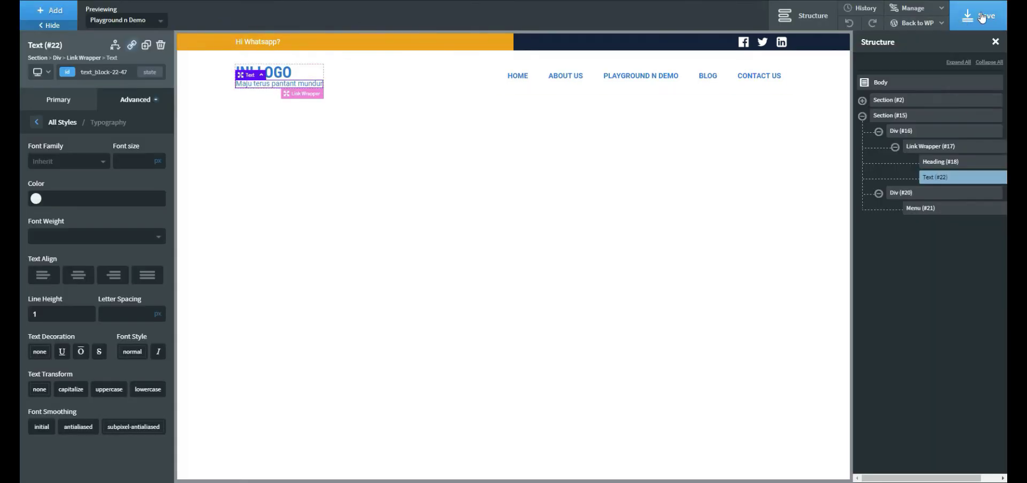
left_click(982, 17)
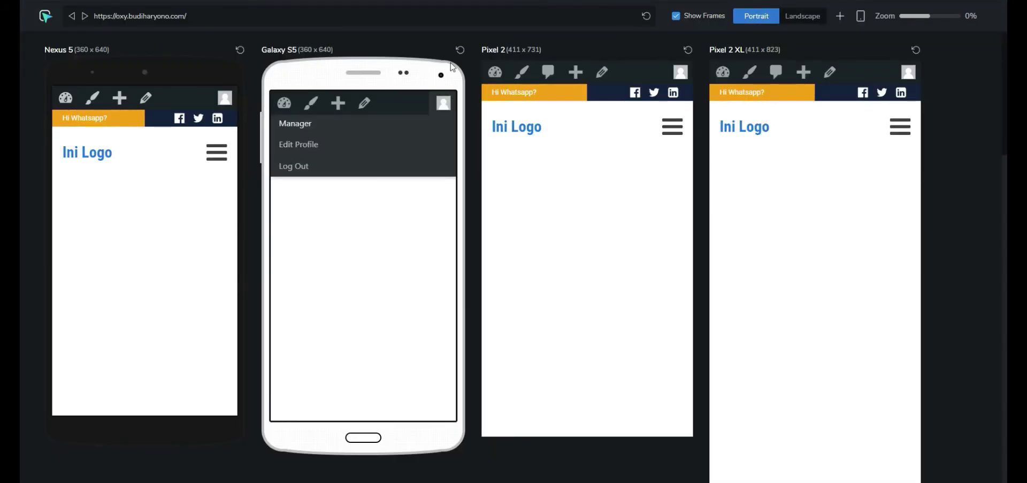
Step: Switch to the multi-device preview and reload the Galaxy S5 frame to check the header's line spacing
left_click(459, 50)
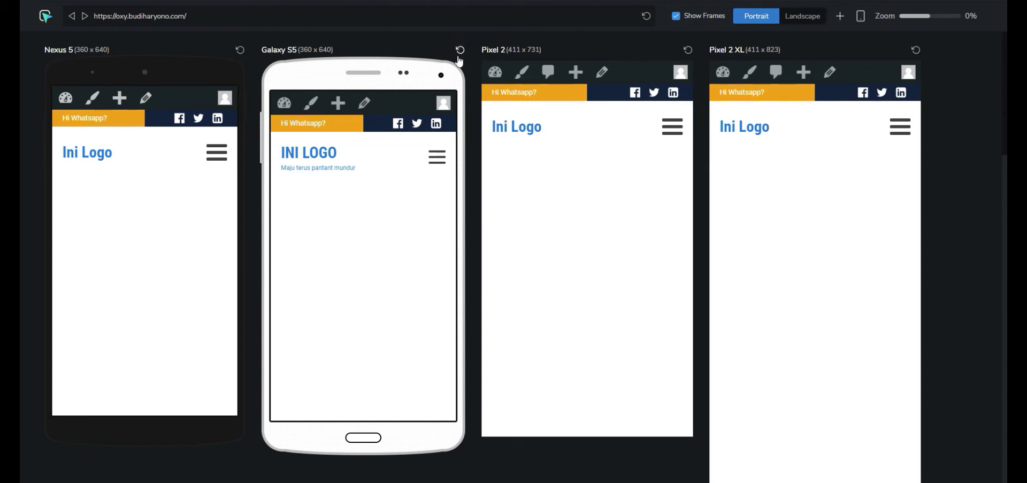
left_click(462, 50)
left_click(461, 50)
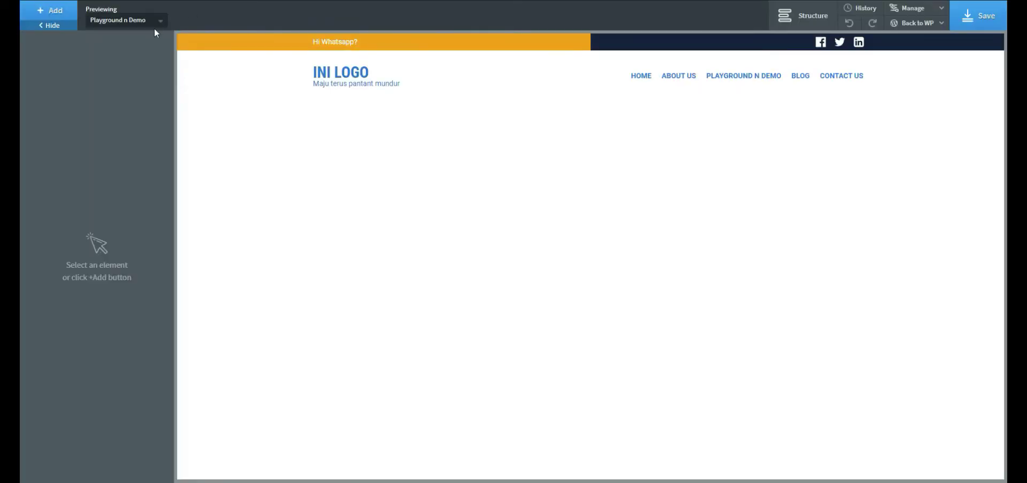
Step: Back in the Oxygen editor, check the header Section at the Less than 480px breakpoint and save the template
left_click(50, 10)
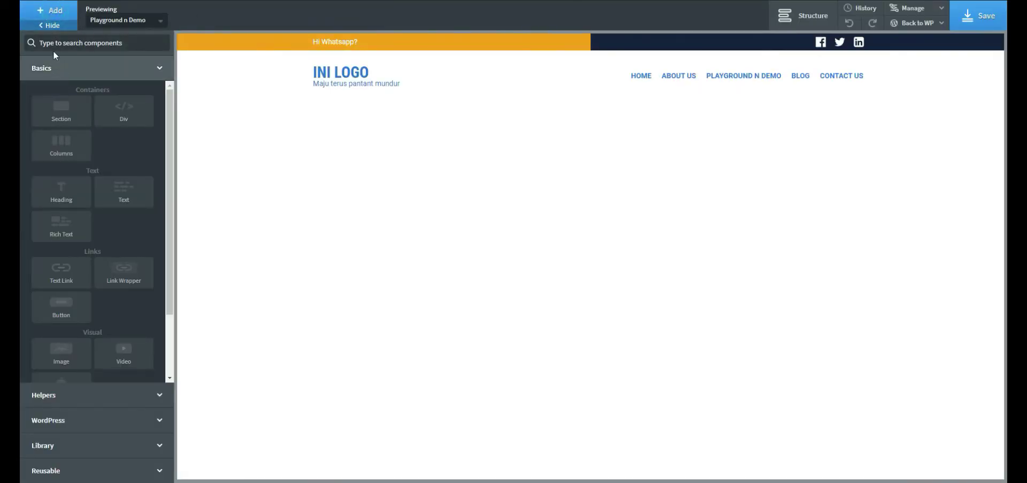
left_click(450, 75)
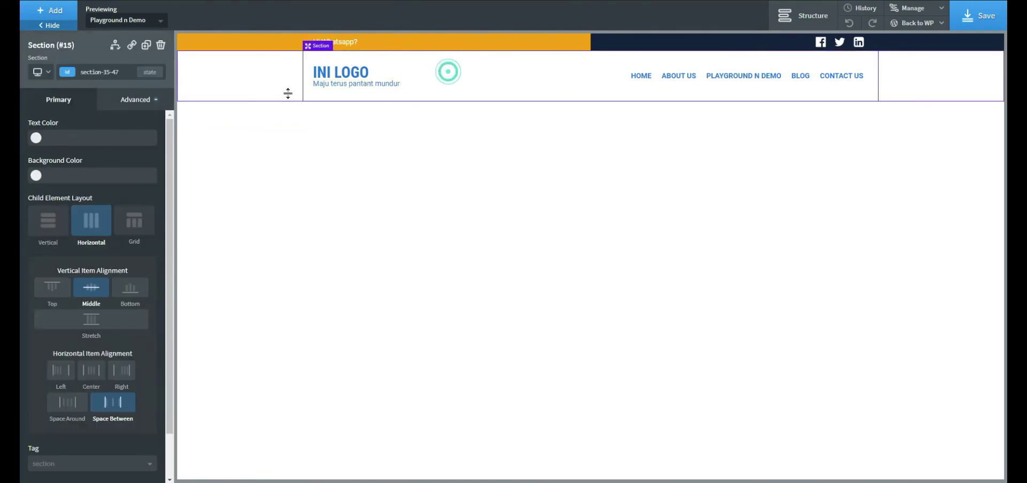
left_click(45, 76)
left_click(62, 143)
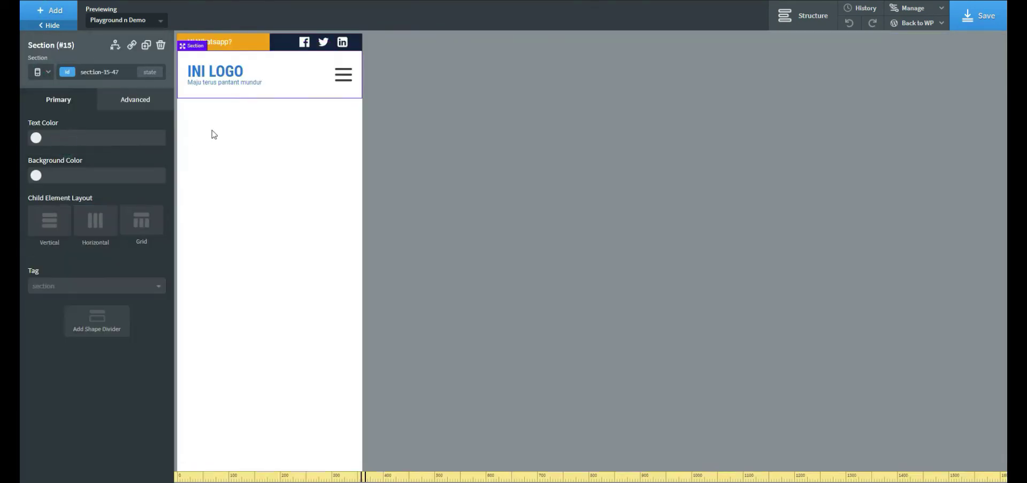
left_click(979, 15)
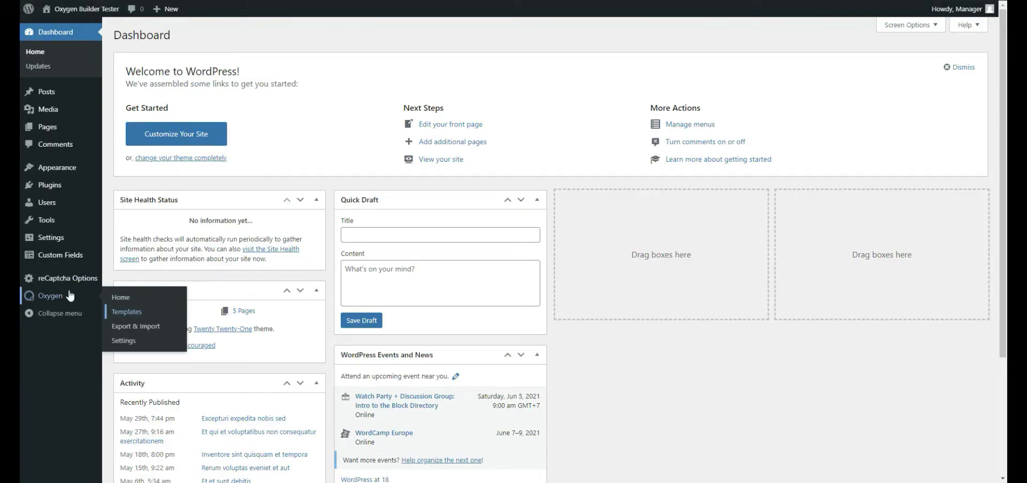
Step: Switch to the WordPress dashboard and regenerate the CSS cache in the Oxygen settings
left_click(131, 340)
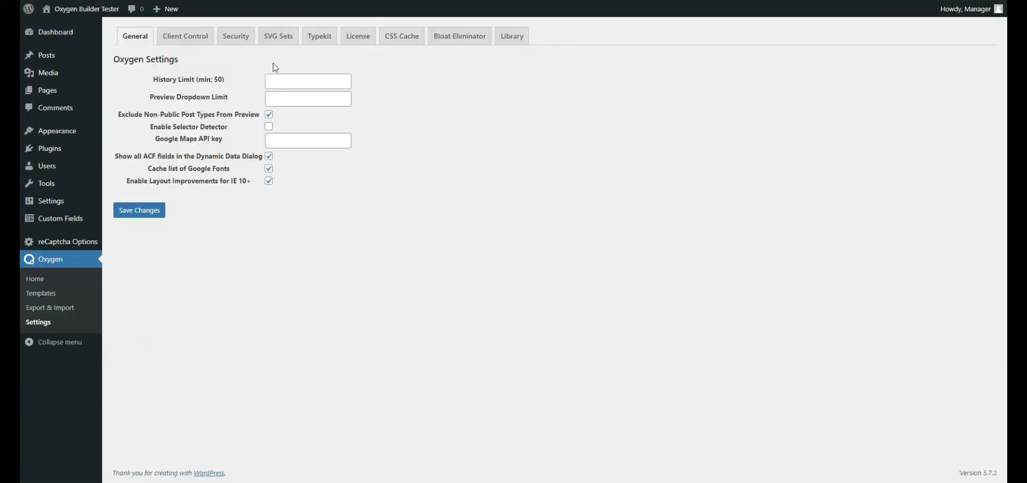
left_click(412, 38)
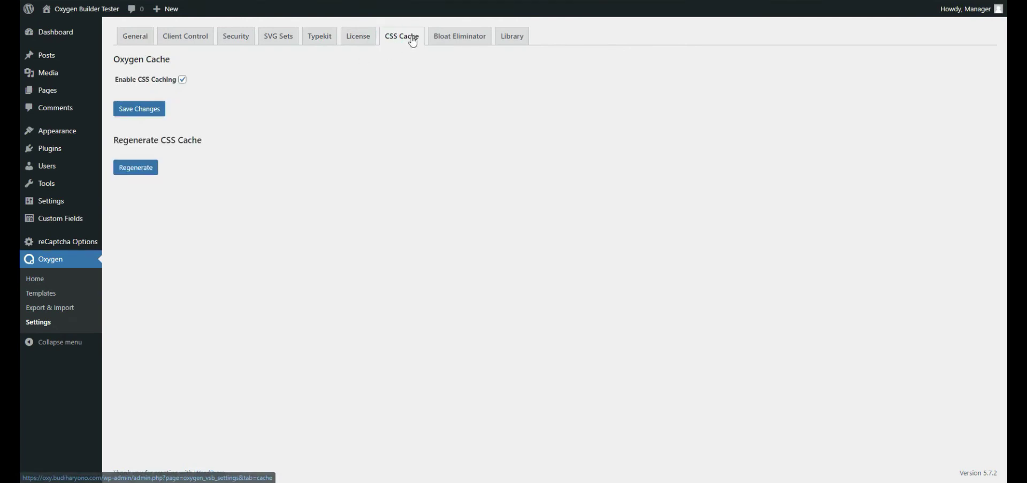
left_click(143, 171)
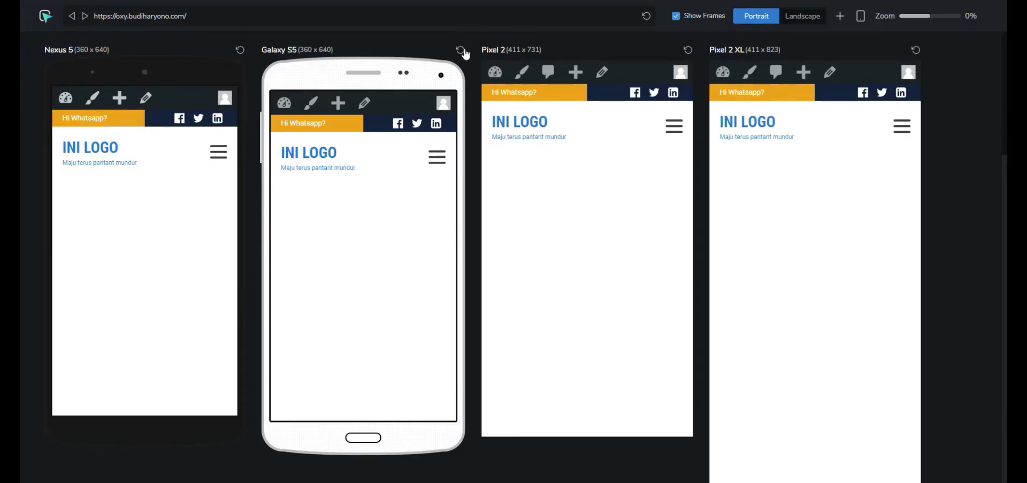
Step: In the multi-device preview, reload the Galaxy S5 and iPad Mini frames and compare the header across the phone and tablet frames
left_click(460, 50)
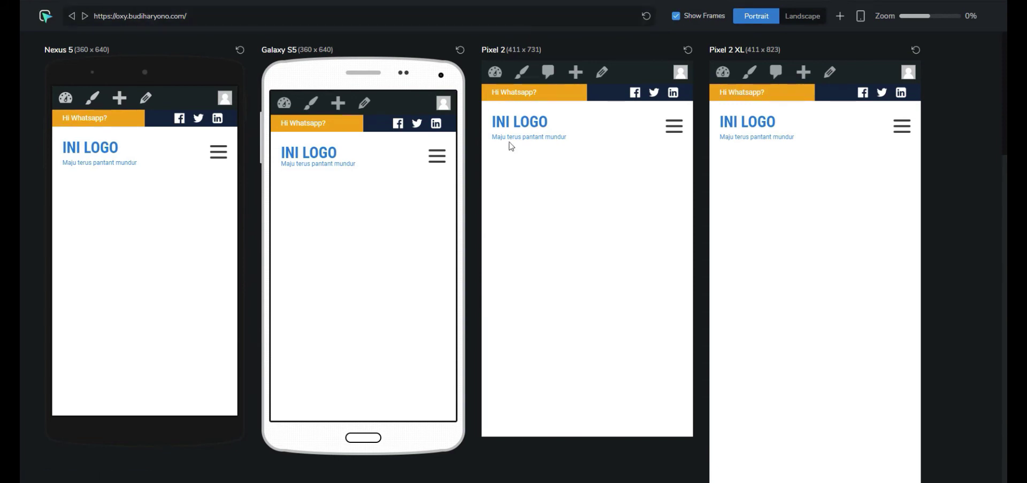
scroll(182, 168, "down", 2)
scroll(378, 189, "up", 2)
scroll(373, 203, "down", 10)
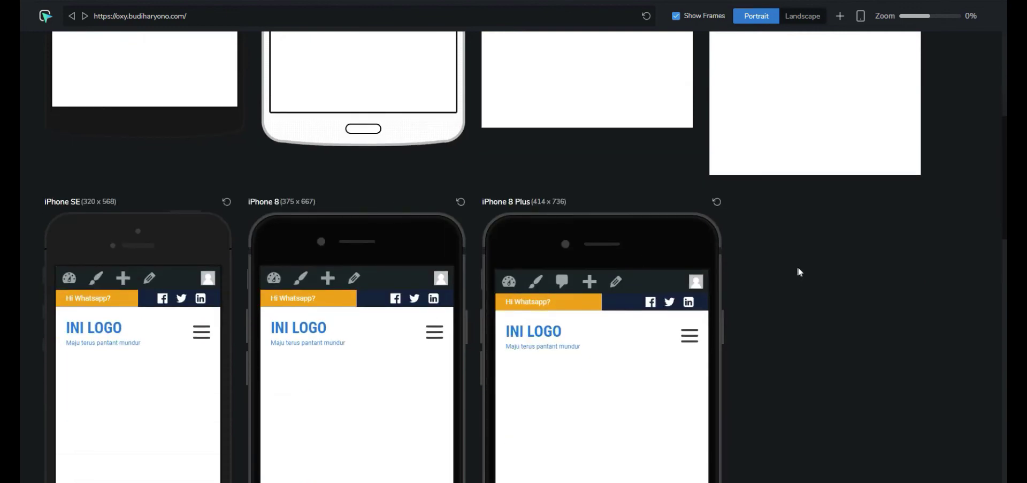
scroll(799, 270, "down", 10)
scroll(716, 250, "up", 4)
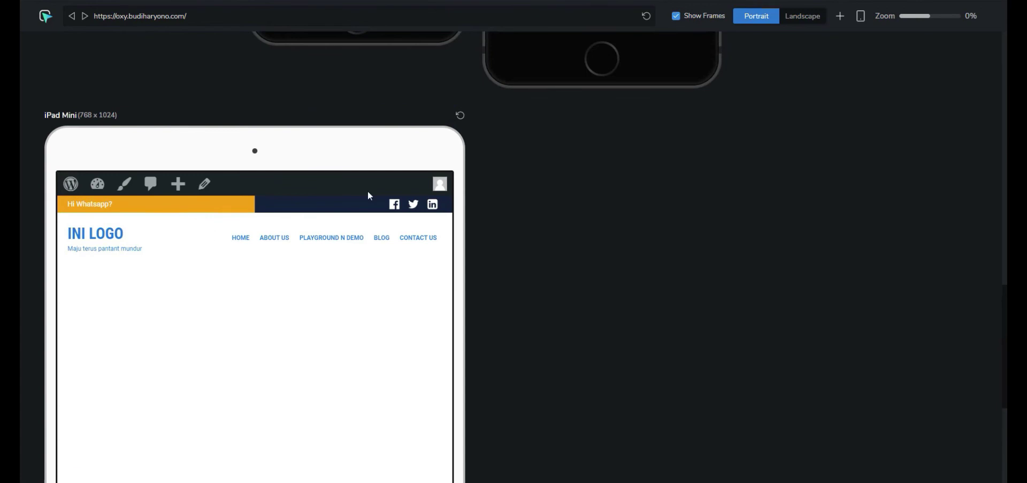
left_click(460, 115)
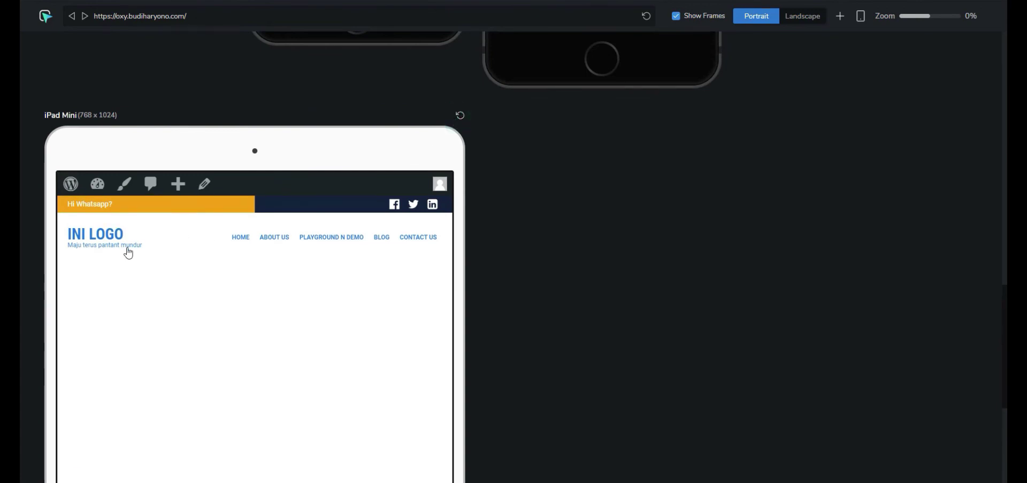
scroll(557, 282, "up", 5)
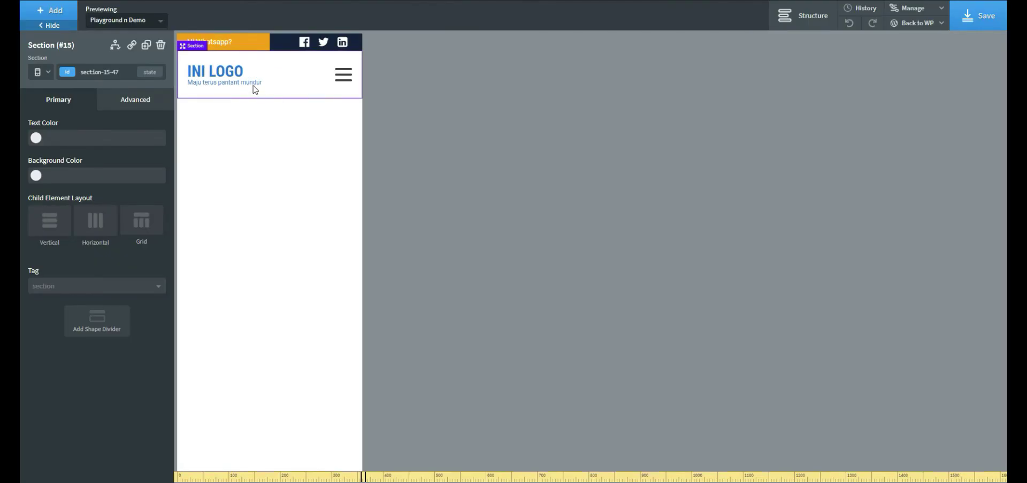
Step: In the Oxygen editor's All devices view, correct the tagline to "Maju terus pantang mundur" and save the template
left_click(47, 79)
left_click(47, 75)
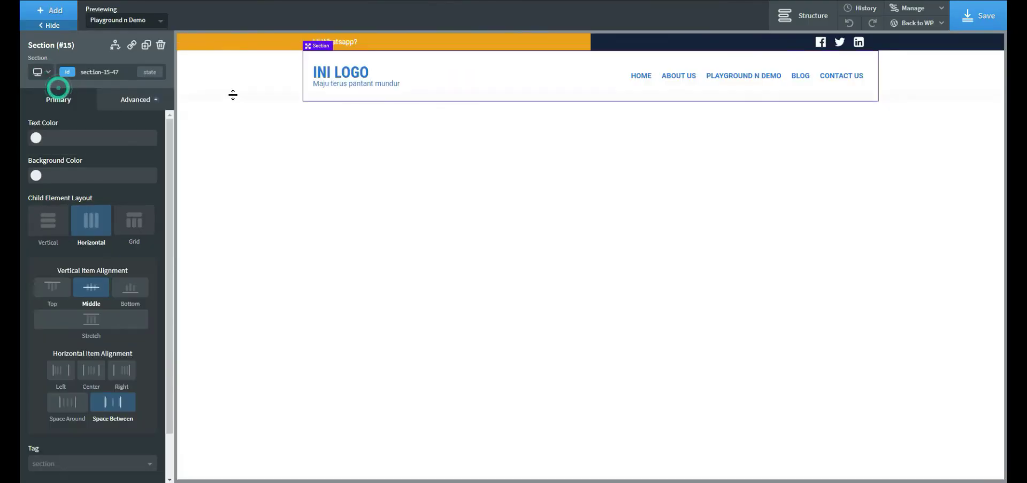
double_click(332, 85)
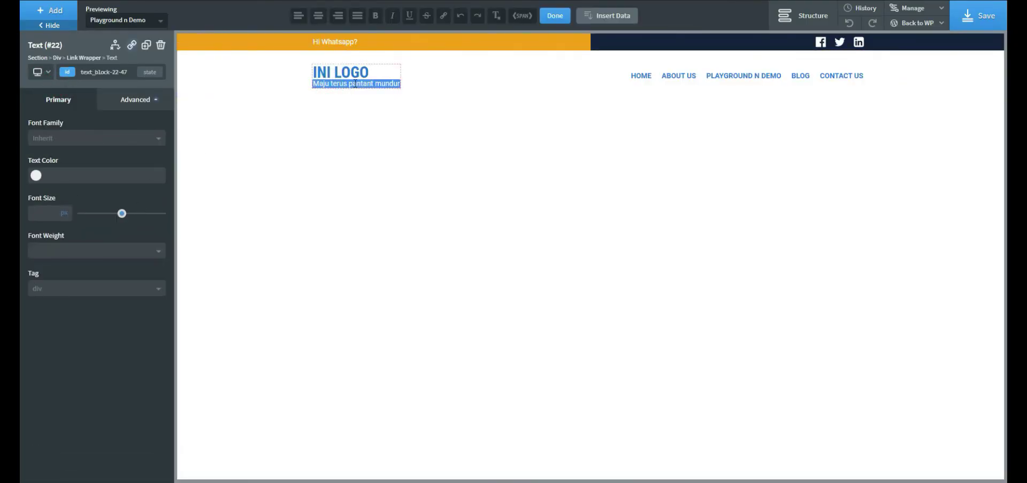
left_click(372, 83)
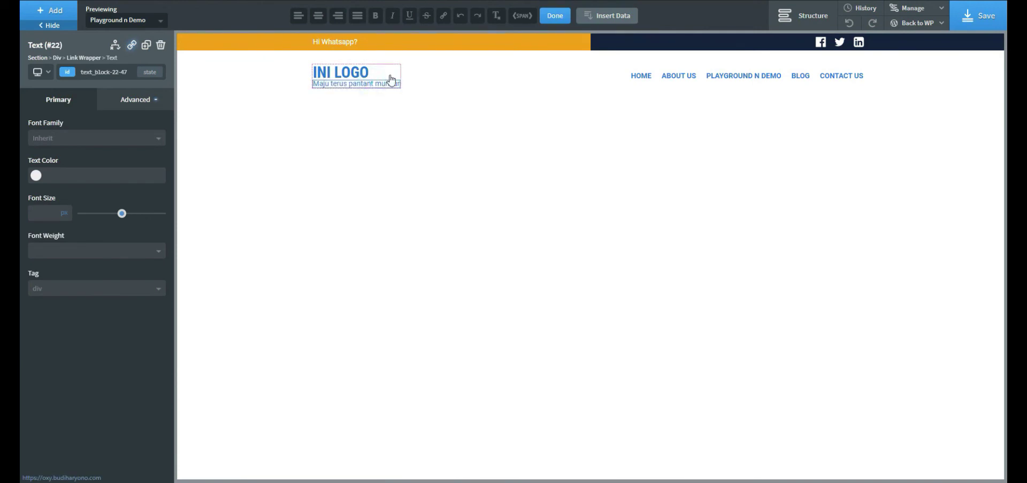
key("BackSpace")
type("g")
left_click(448, 154)
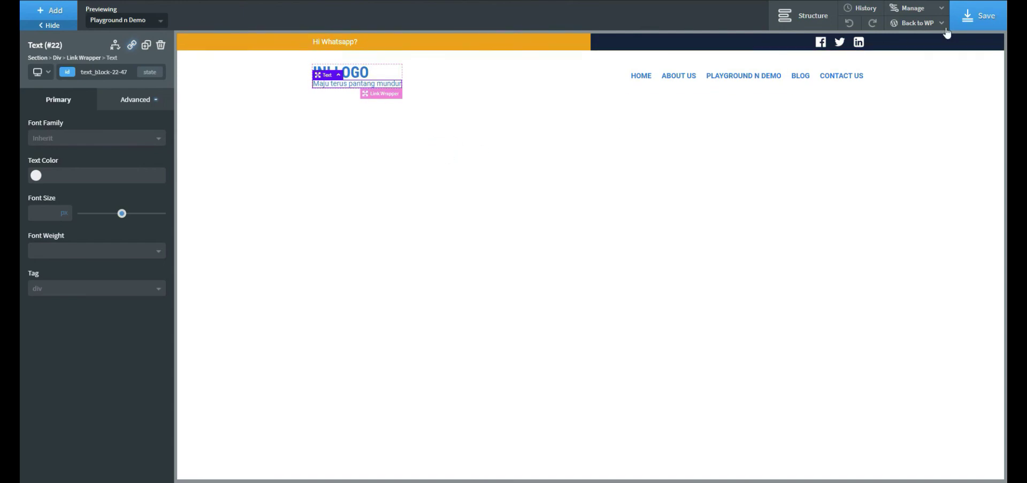
left_click(974, 18)
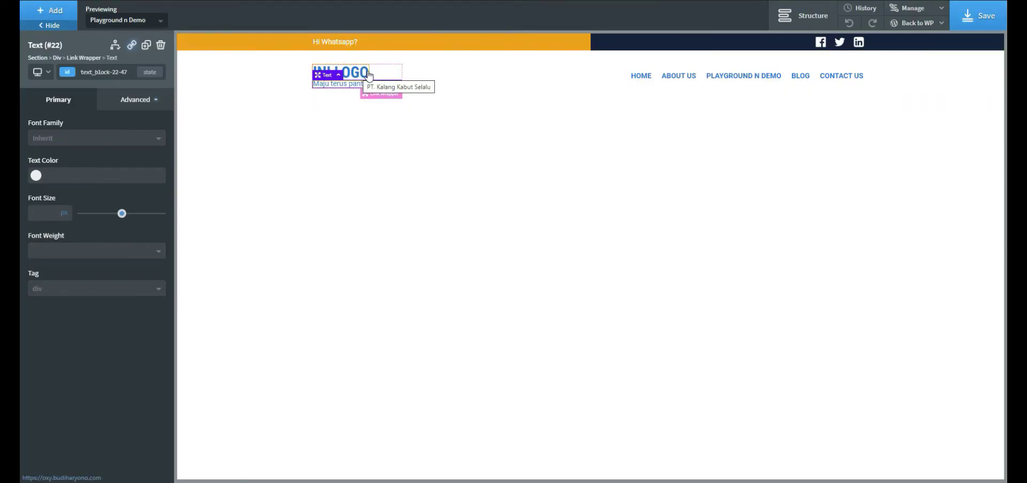
Step: Replace the INI LOGO heading text with "PT. KUTU KUPRET SEJATI" and save the template
left_click(352, 78)
double_click(351, 75)
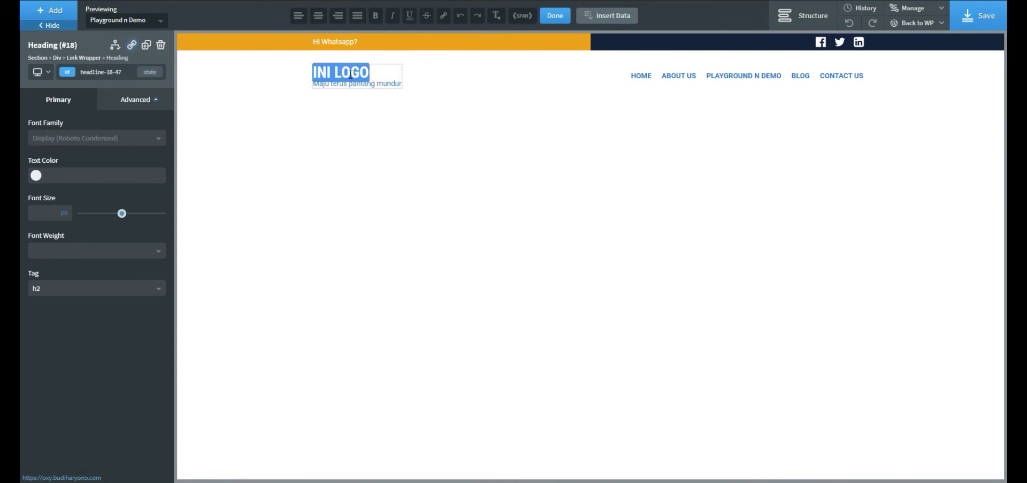
type("PT. K")
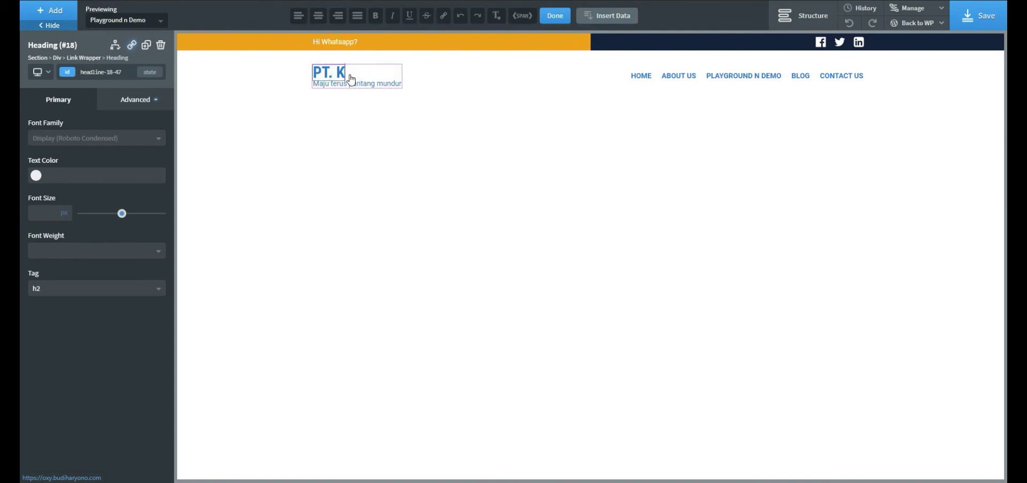
type("UTU KUPRET SEJAT")
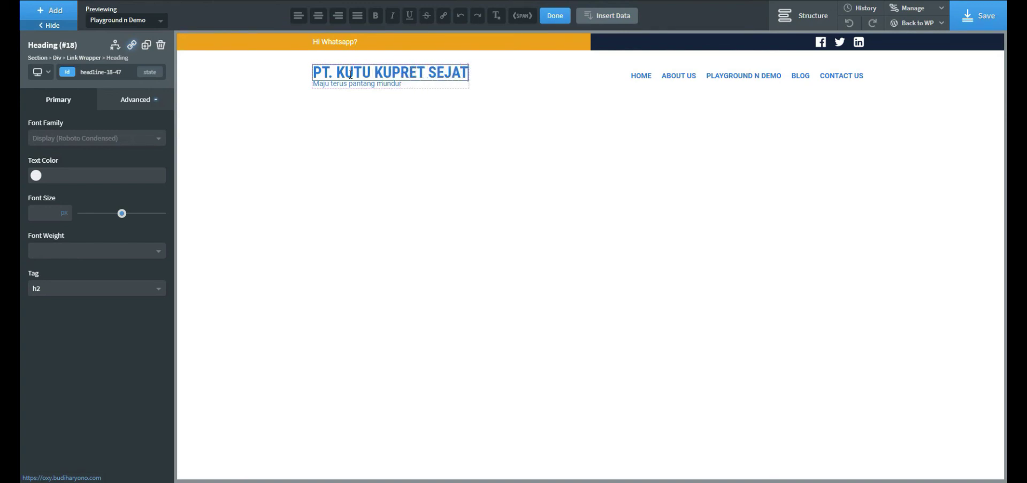
type("I")
left_click(467, 155)
left_click(983, 25)
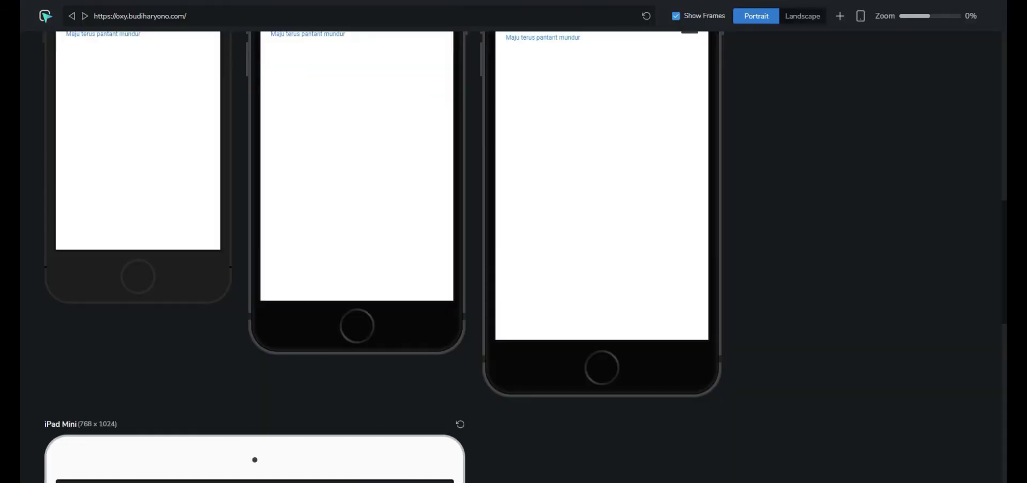
Step: Reload the Galaxy S5 and Nexus 5 frames in the multi-device preview to check the longer heading
scroll(357, 239, "up", 10)
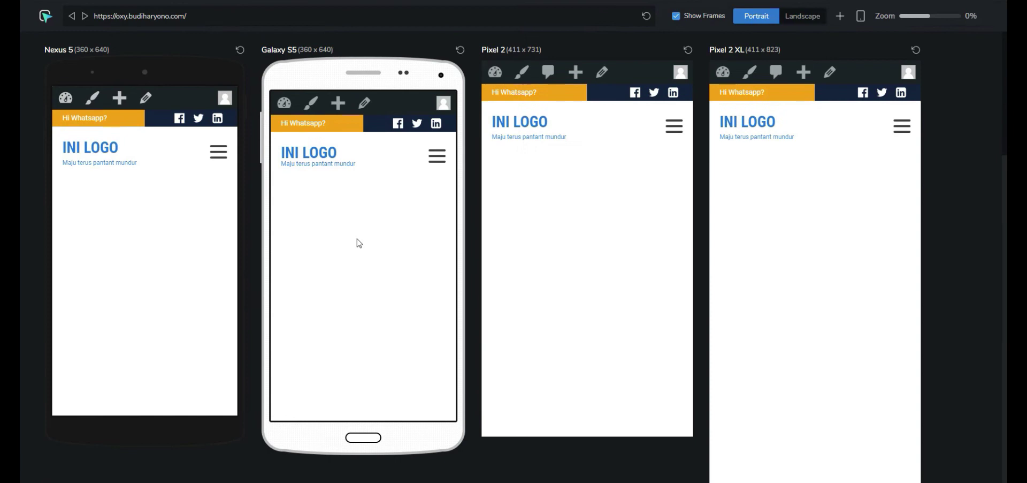
left_click(460, 49)
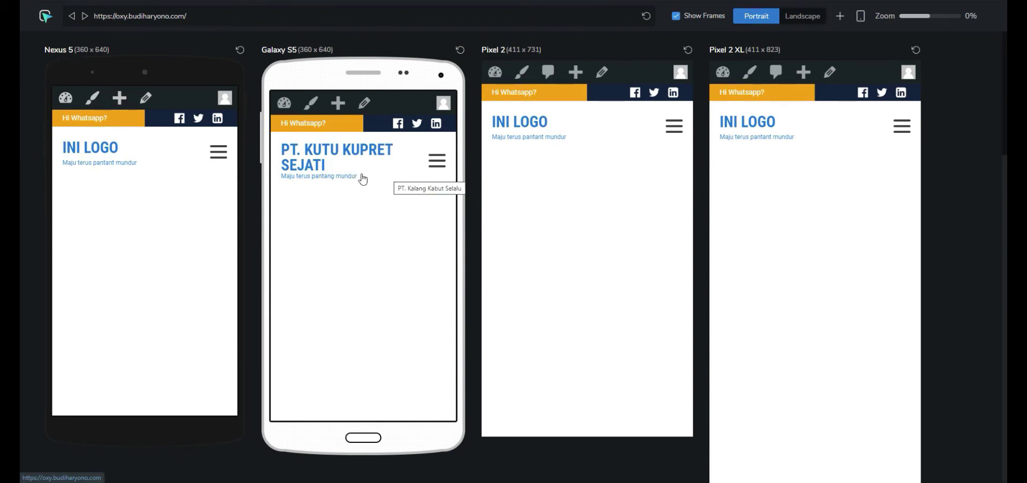
left_click(240, 50)
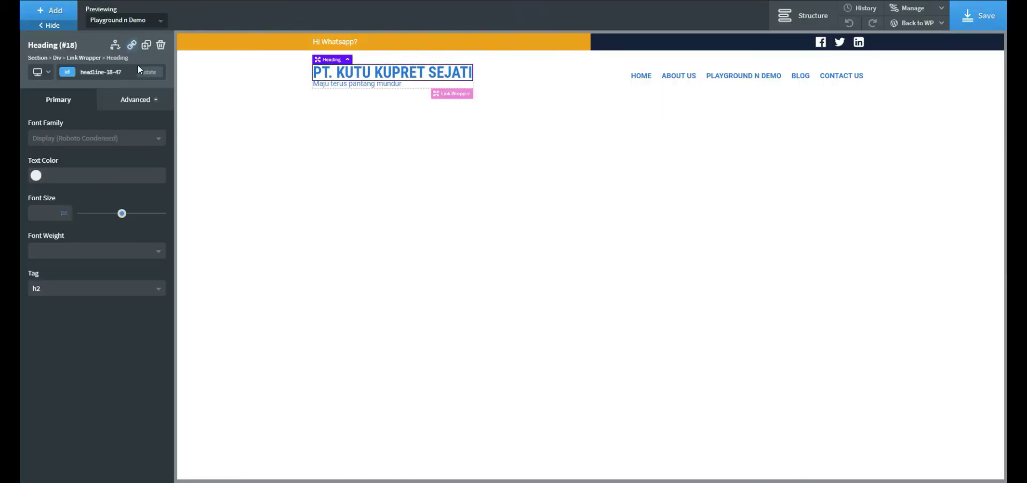
Step: In the Oxygen editor, set the company name heading's font size to 19 px for the Less than 480px breakpoint
left_click(51, 78)
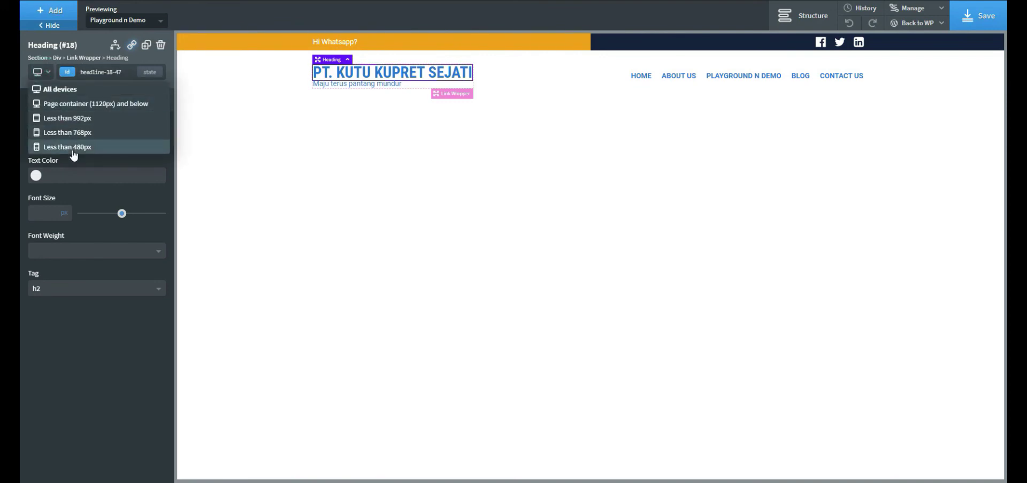
left_click(74, 146)
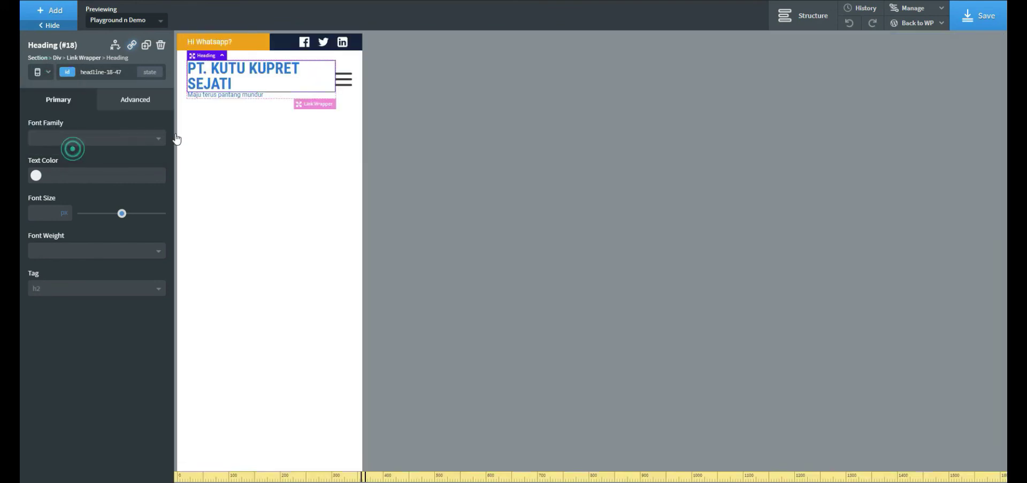
left_click(53, 213)
type("18")
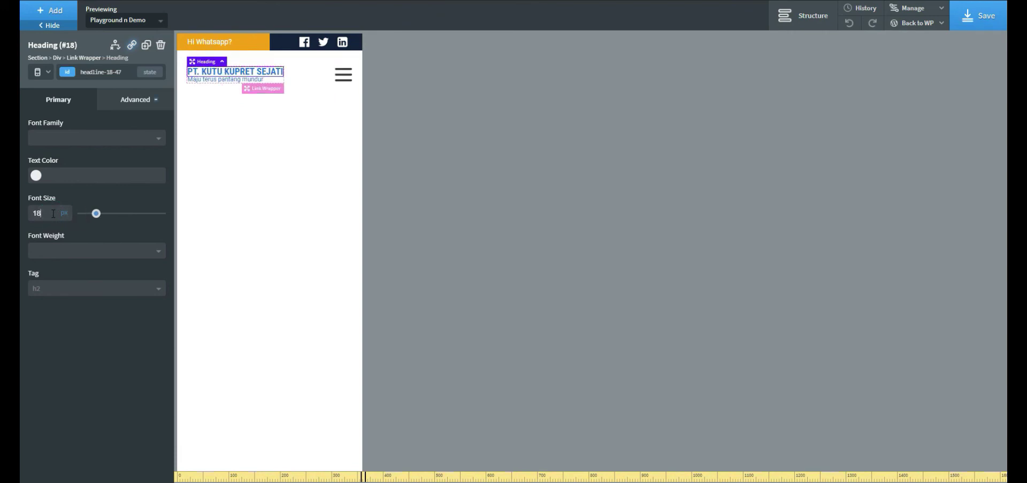
key("Up")
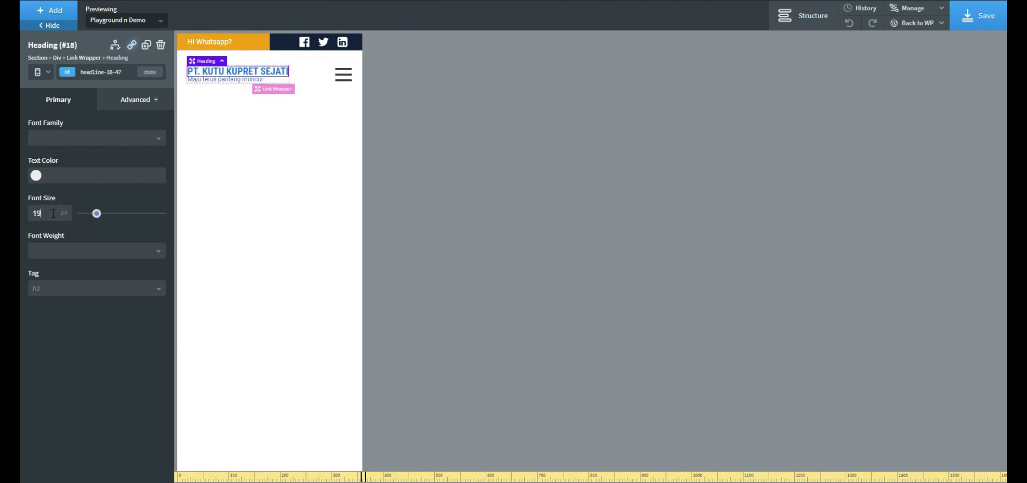
Step: Save the template and reload the Galaxy S5 frame in the multi-device preview to check the smaller heading
left_click(980, 15)
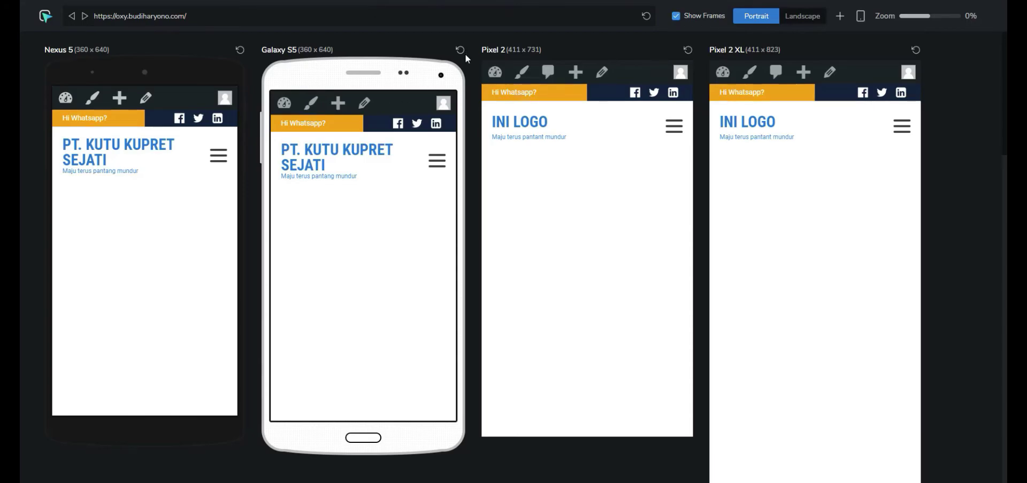
left_click(461, 53)
left_click(460, 50)
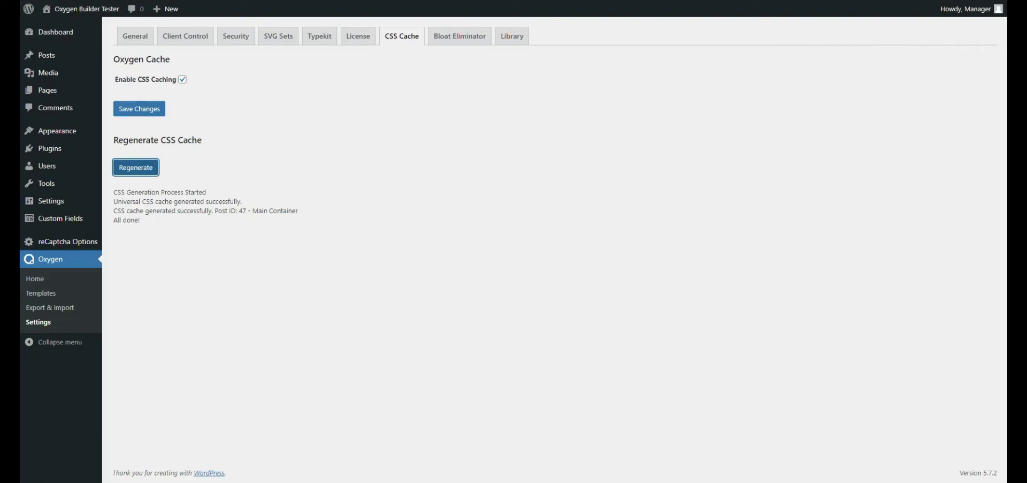
Step: In the WordPress Oxygen settings, save the CSS caching option and regenerate the CSS cache, reloading the Galaxy S5 preview to check the heading
left_click(140, 166)
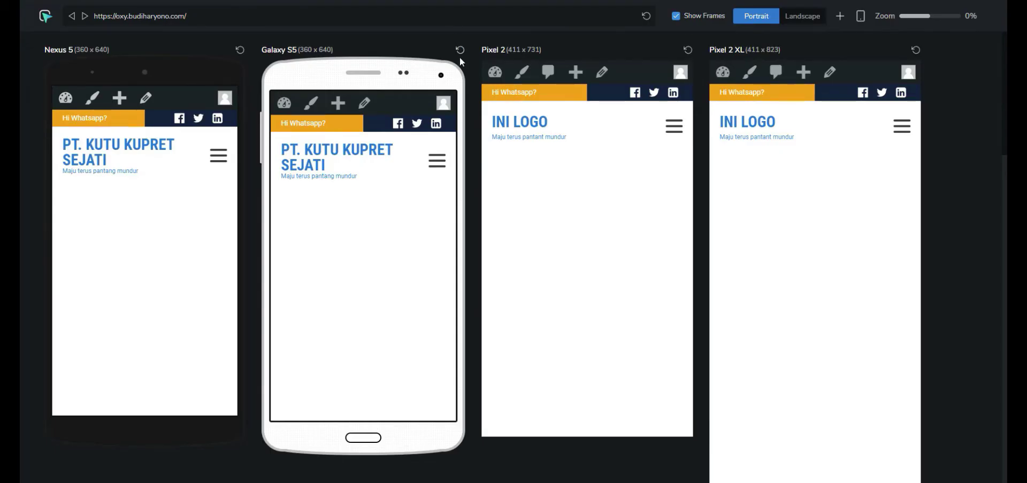
left_click(460, 52)
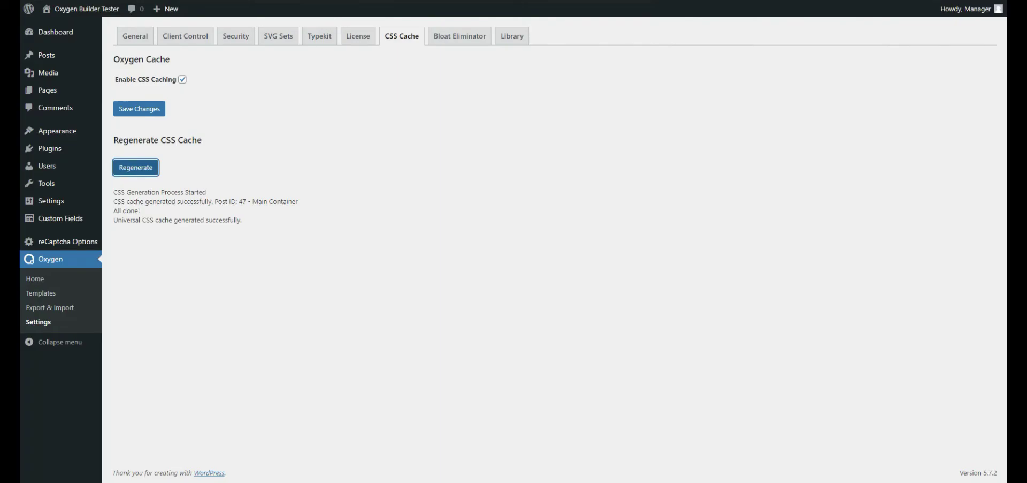
left_click(146, 114)
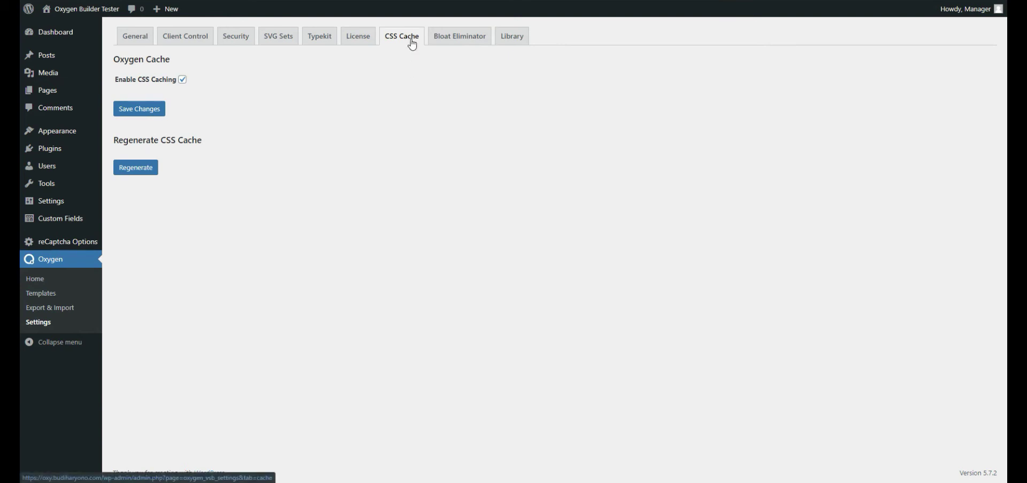
left_click(150, 169)
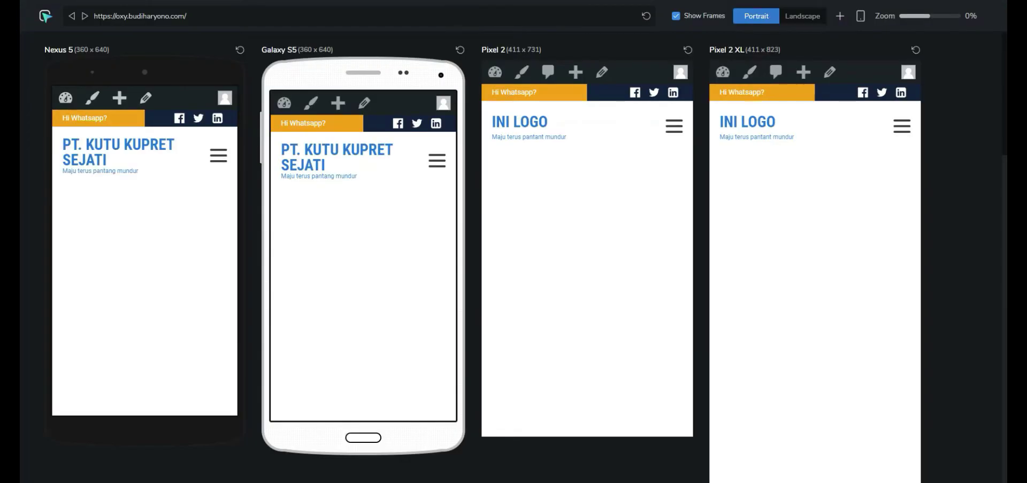
left_click(460, 50)
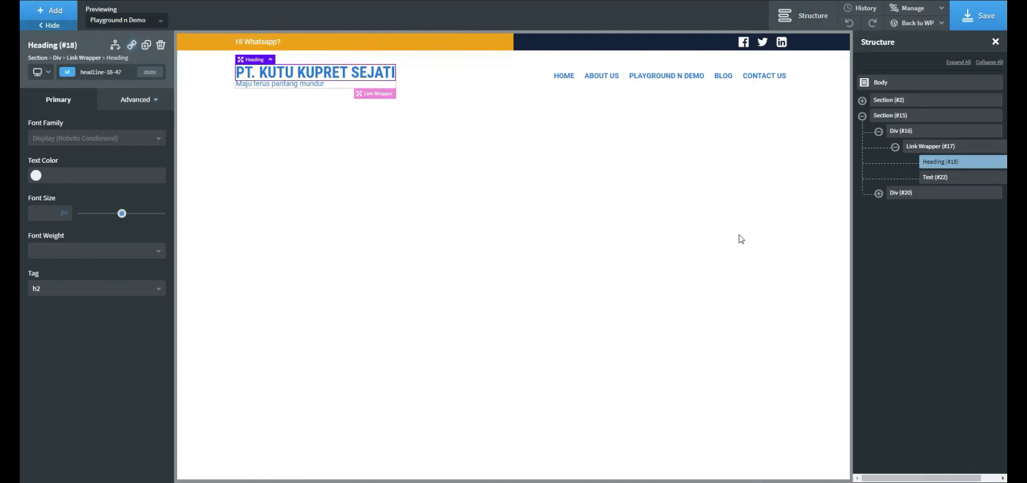
Step: In the Oxygen editor, add a new Section directly under Body, below the logo and menu section
left_click(863, 116)
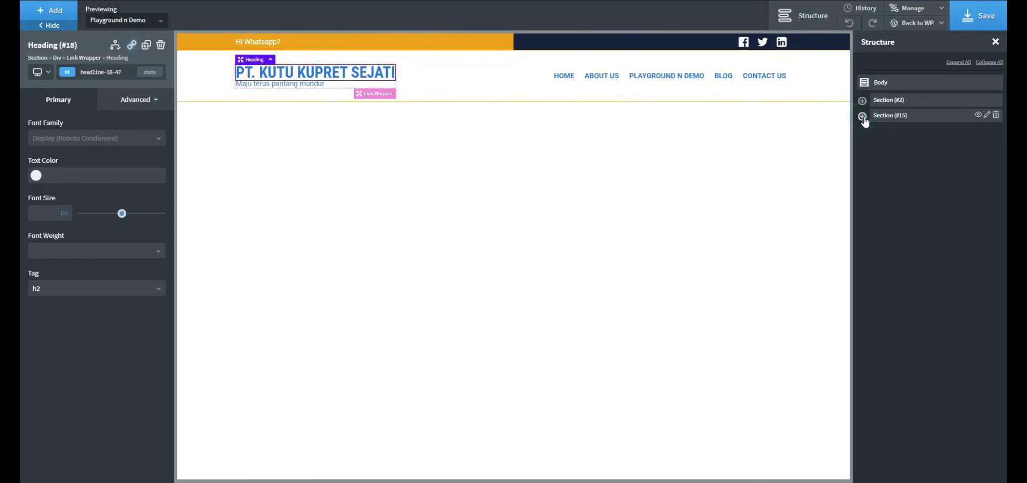
left_click(904, 85)
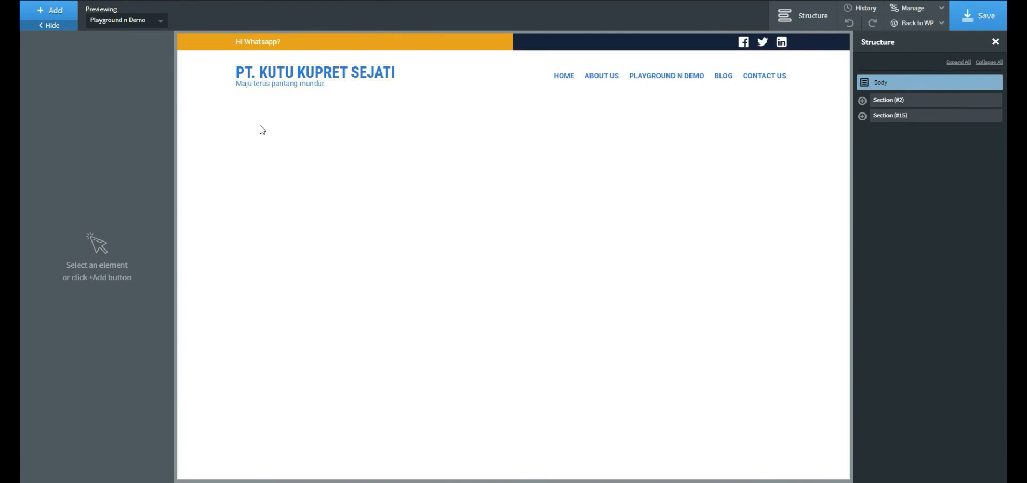
left_click(57, 14)
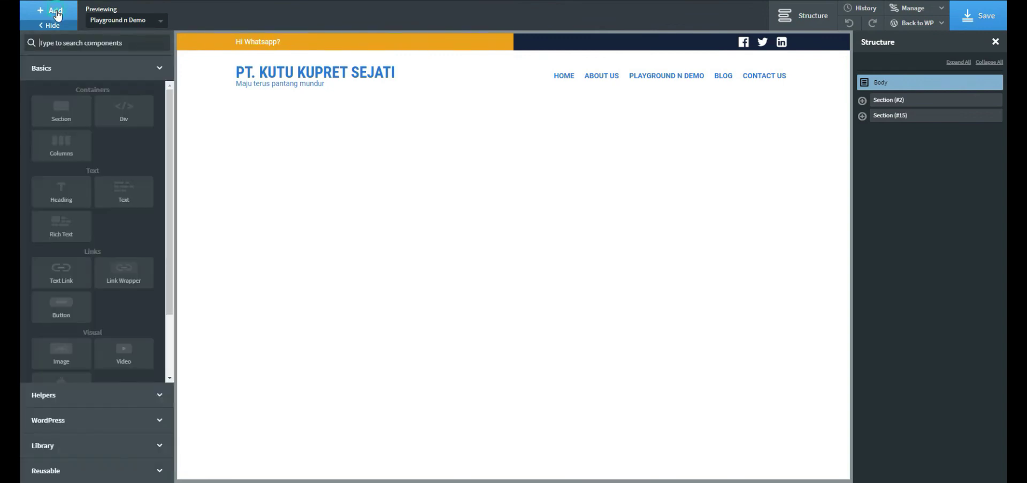
left_click(58, 114)
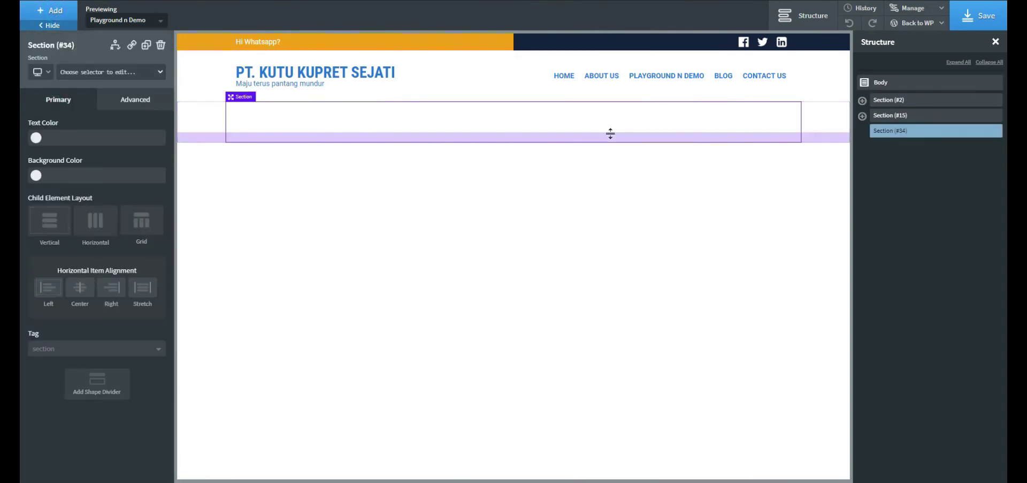
Step: Give the new Section a vertical child layout and the Biru Dongker global color as its background
left_click(57, 229)
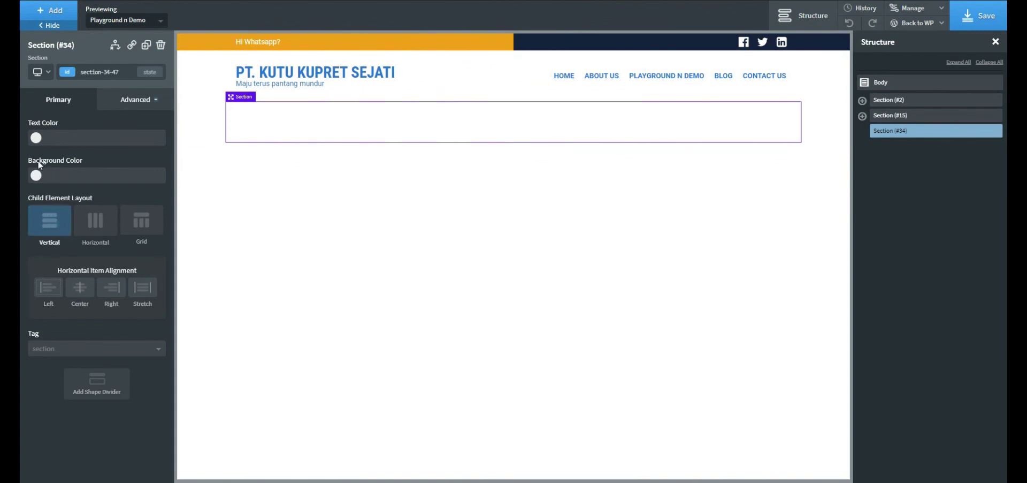
left_click(35, 177)
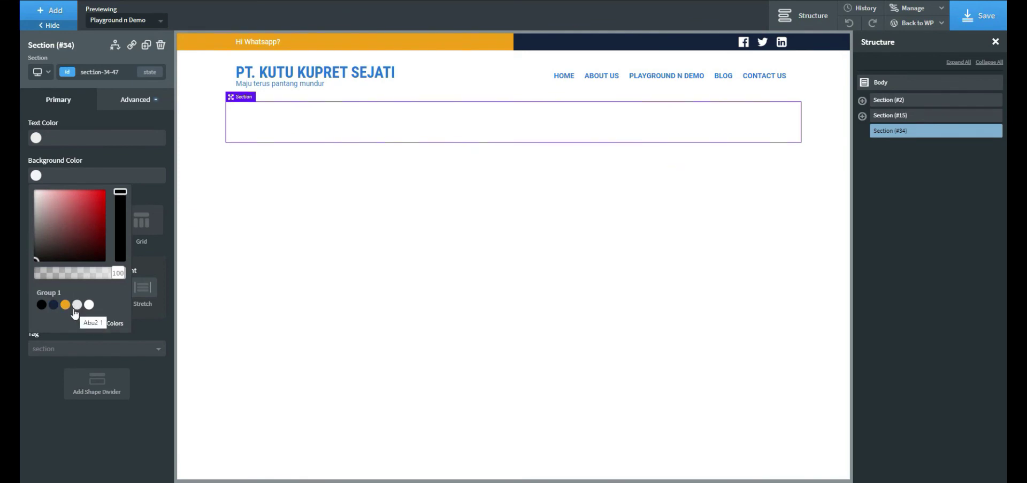
left_click(42, 304)
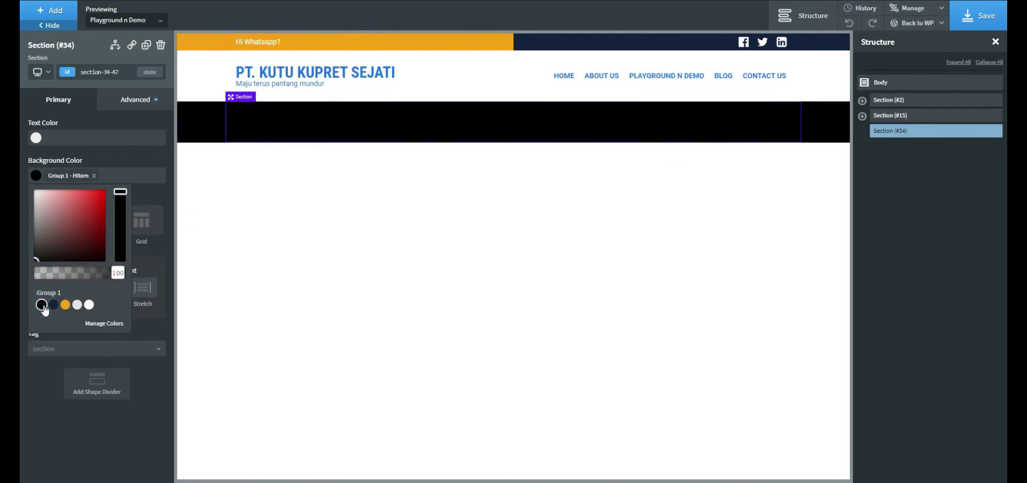
left_click(53, 306)
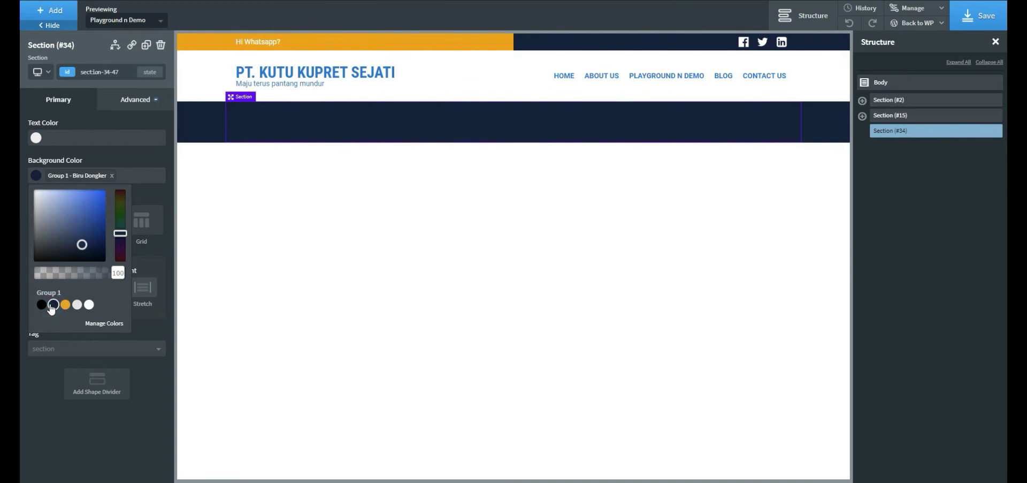
left_click(158, 397)
Step: Set the new Section's top and bottom container padding to 10 px
left_click(118, 104)
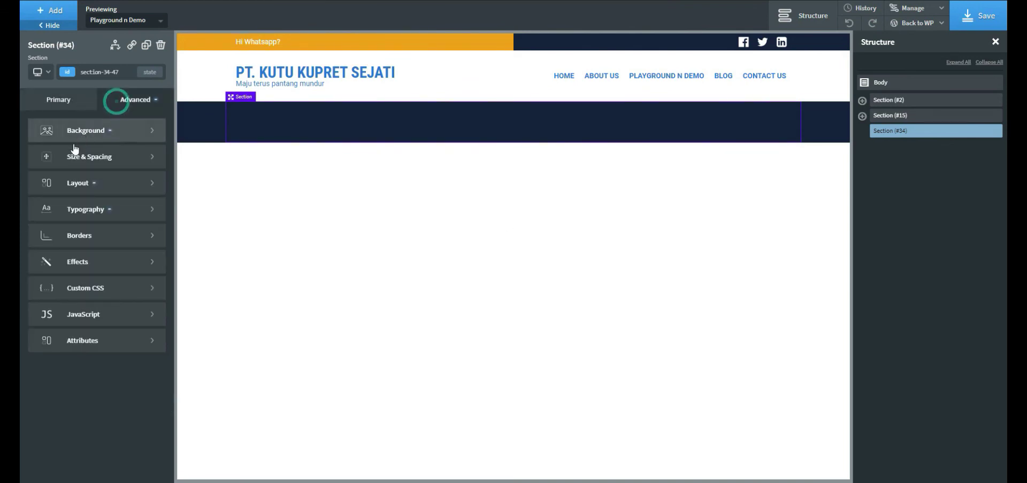
left_click(72, 157)
left_click(89, 158)
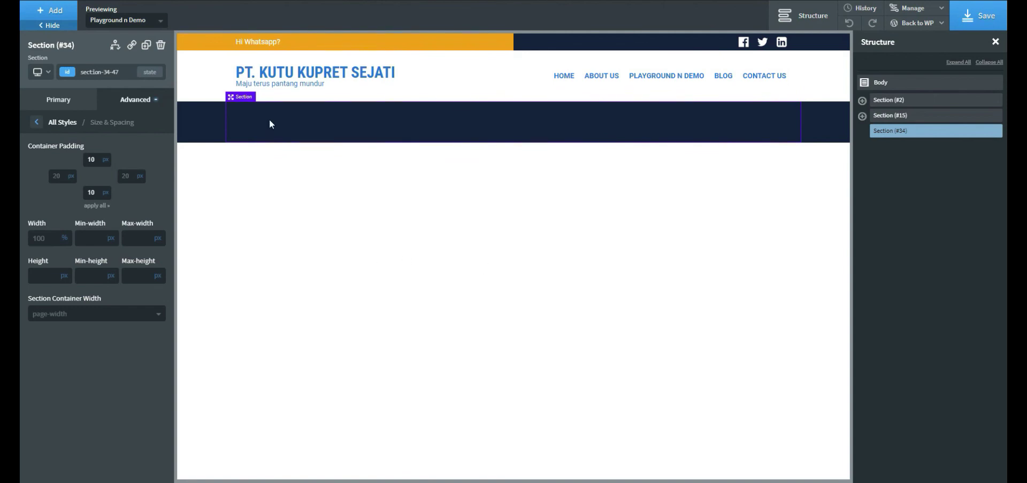
Step: Add a Menu component inside the dark blue Section, check its available menus, and save the template
left_click(51, 16)
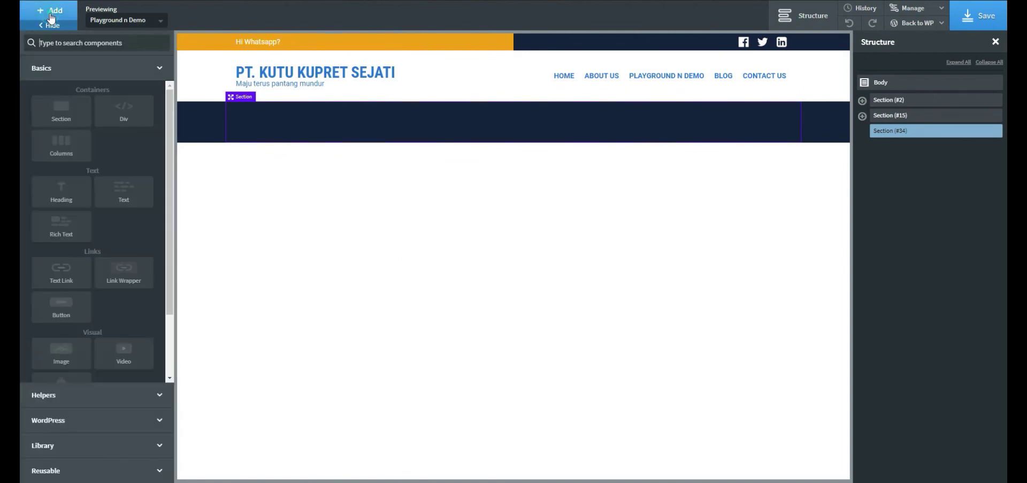
left_click(79, 50)
type("men")
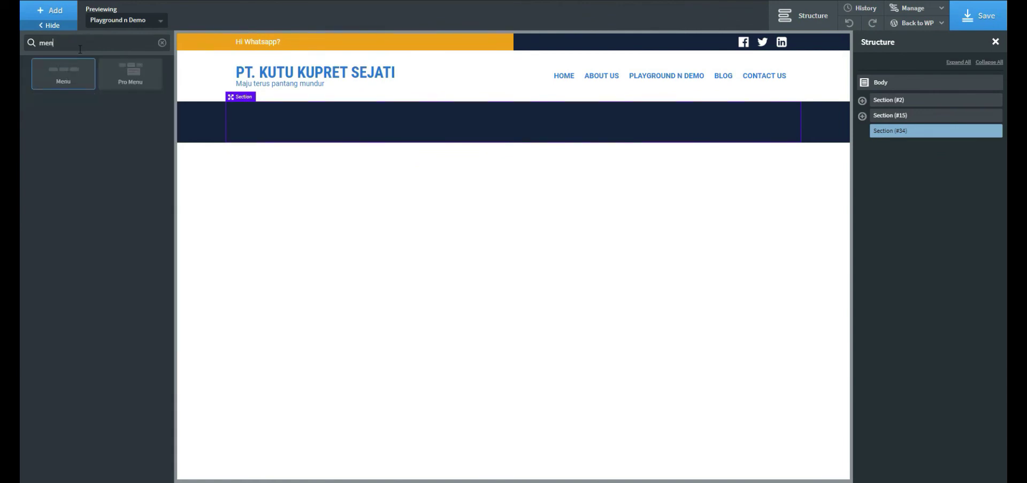
left_click(71, 80)
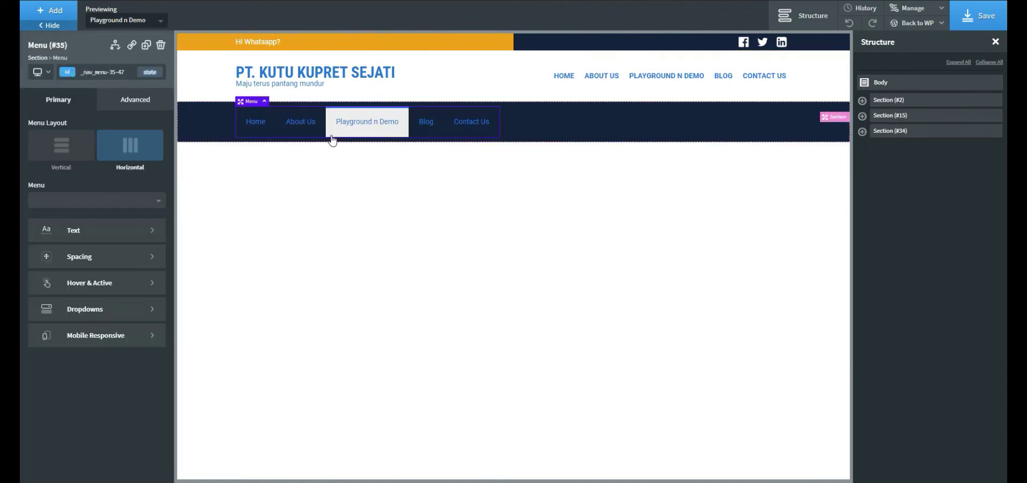
left_click(77, 206)
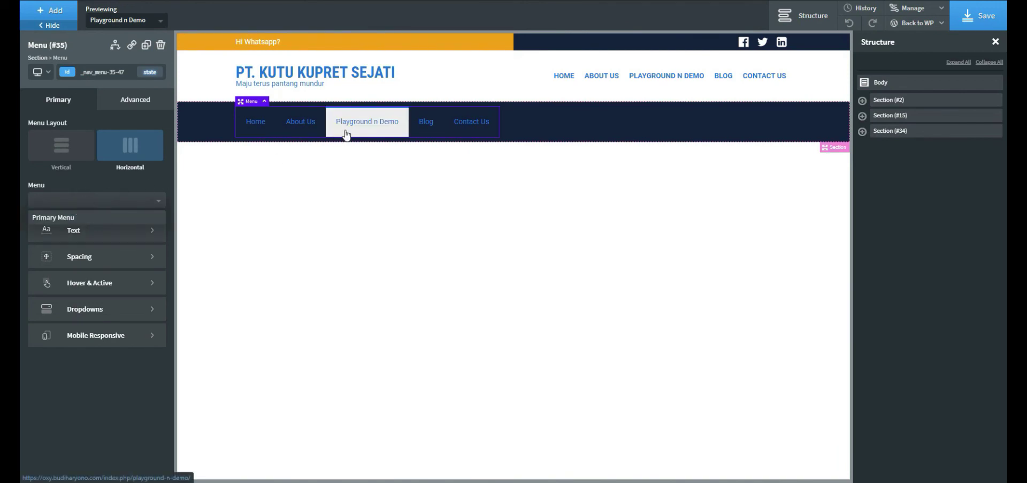
left_click(94, 179)
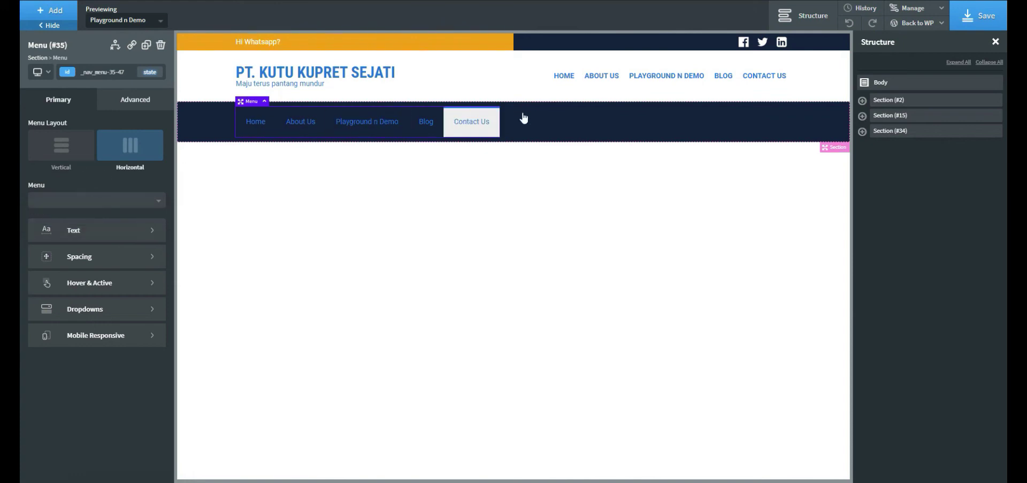
left_click(978, 16)
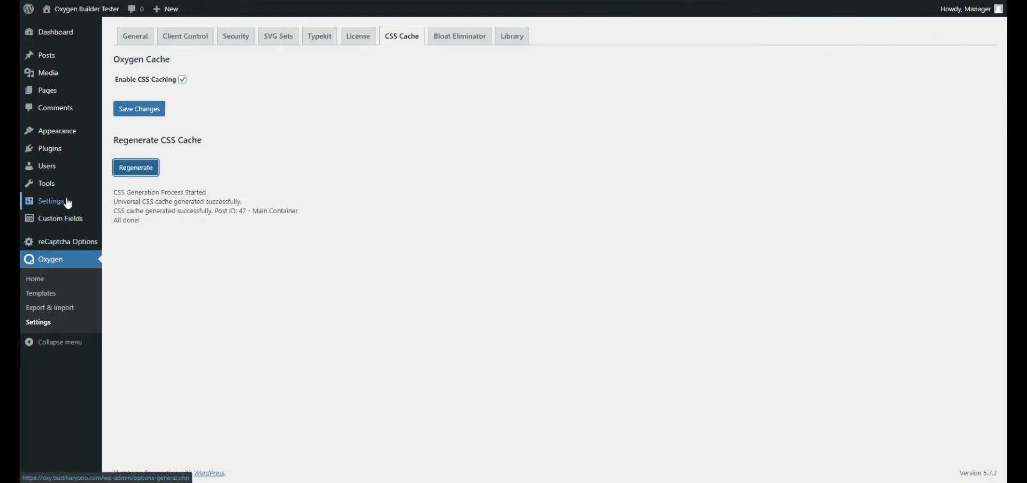
Step: In the WordPress admin, create a new navigation menu named "Category Menu"
mouse_move(52, 137)
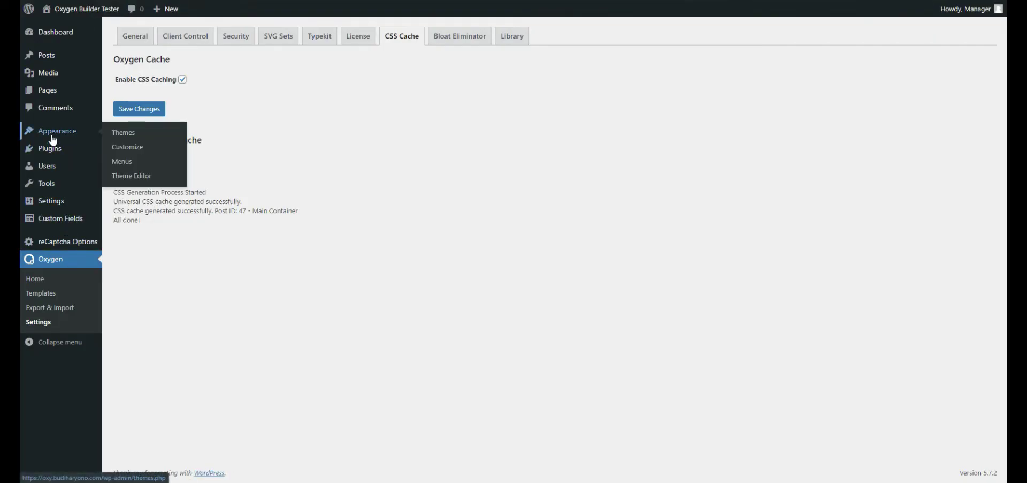
left_click(122, 161)
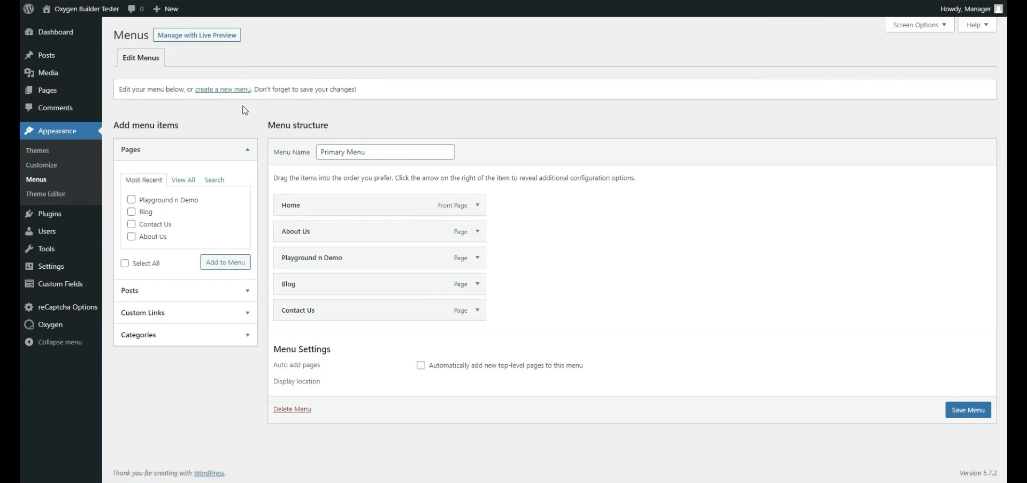
left_click(223, 89)
left_click(376, 151)
type("Category Menu")
key("Return")
Step: Add the Fashion and Teknologi categories to the Category Menu and save the menu
left_click(140, 284)
left_click(140, 332)
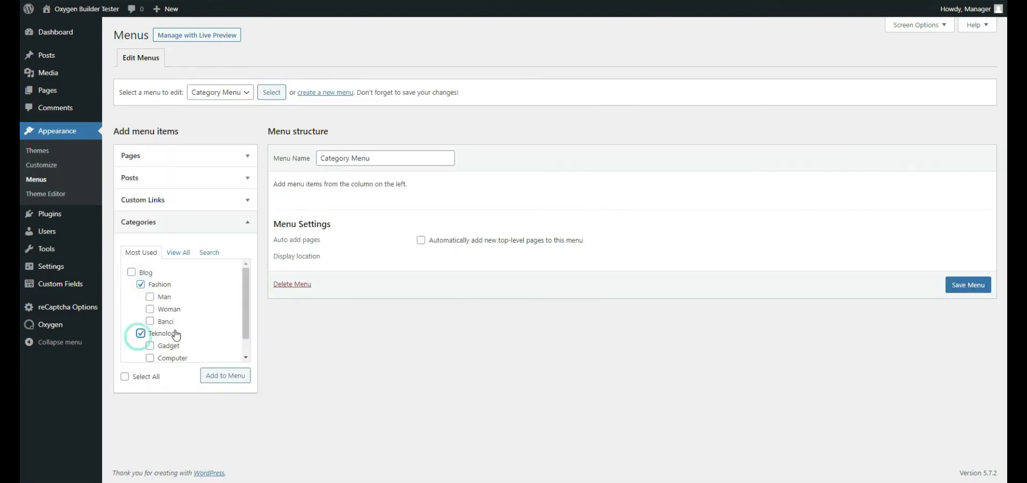
left_click(225, 375)
left_click(969, 337)
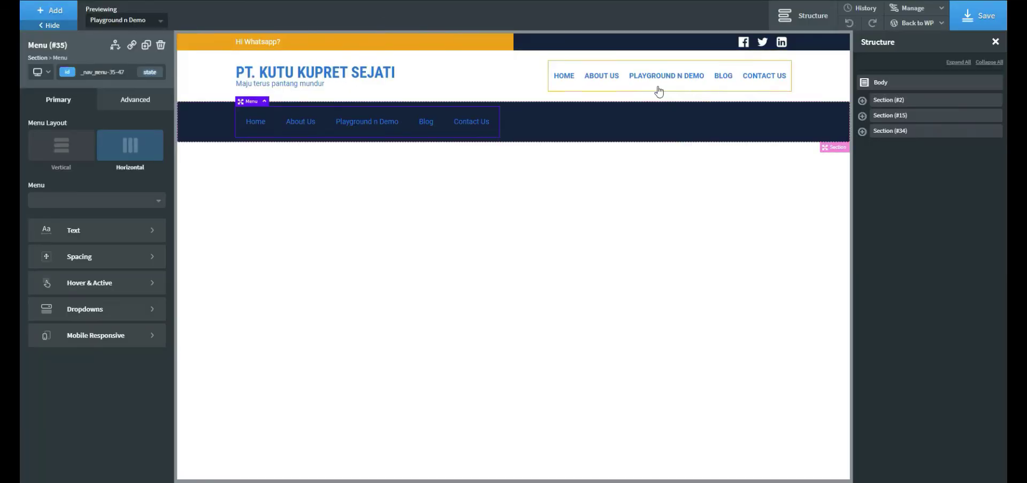
Step: Back in the Oxygen editor, save the template and assign Category Menu to the menu in the dark blue Section
left_click(964, 22)
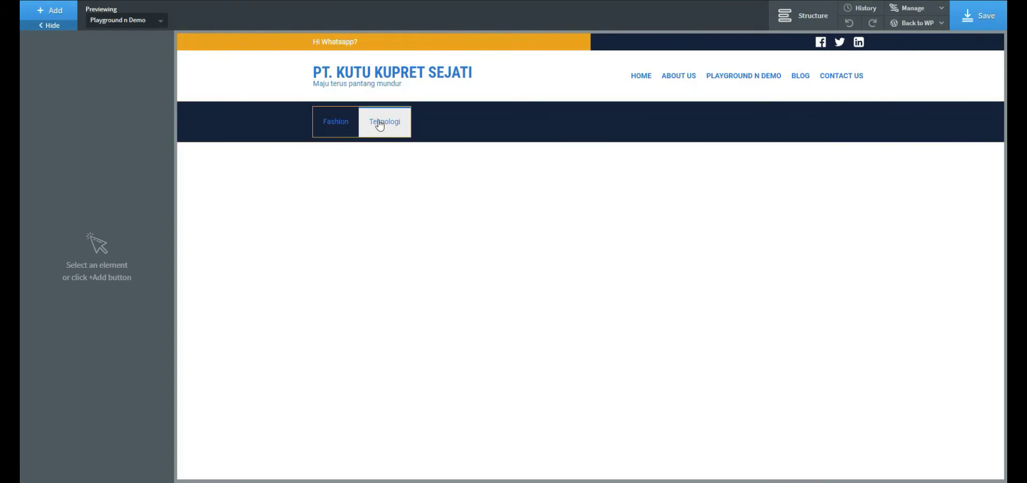
left_click(380, 124)
left_click(106, 201)
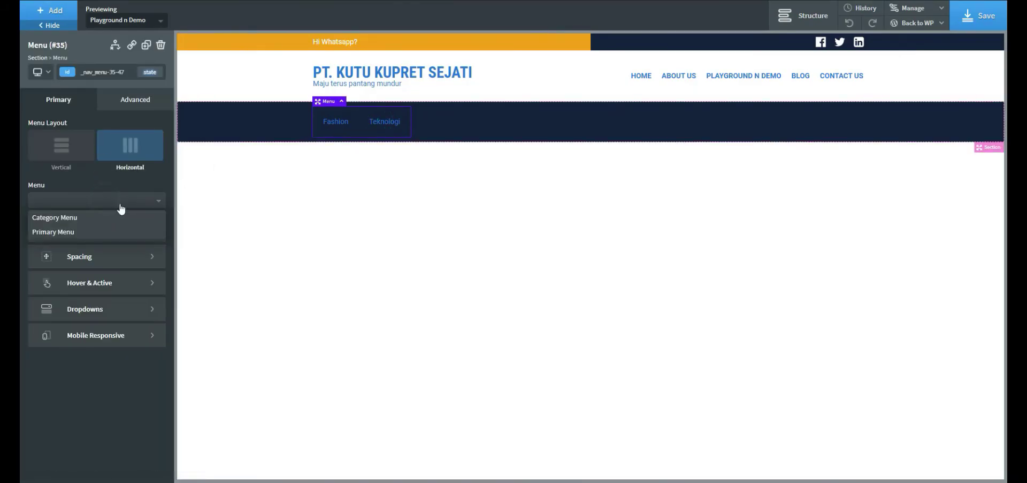
left_click(103, 220)
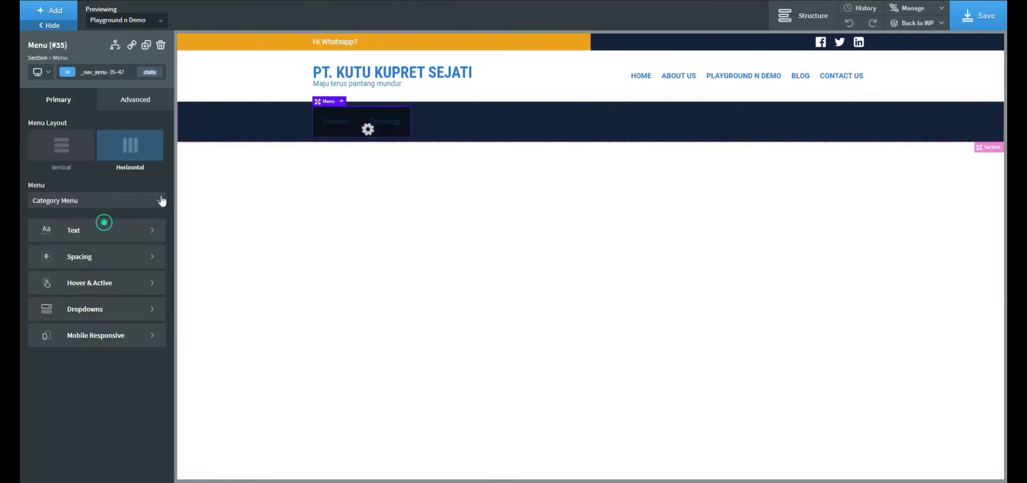
Step: Set the category menu's text color to the global white of Group 1
left_click(114, 235)
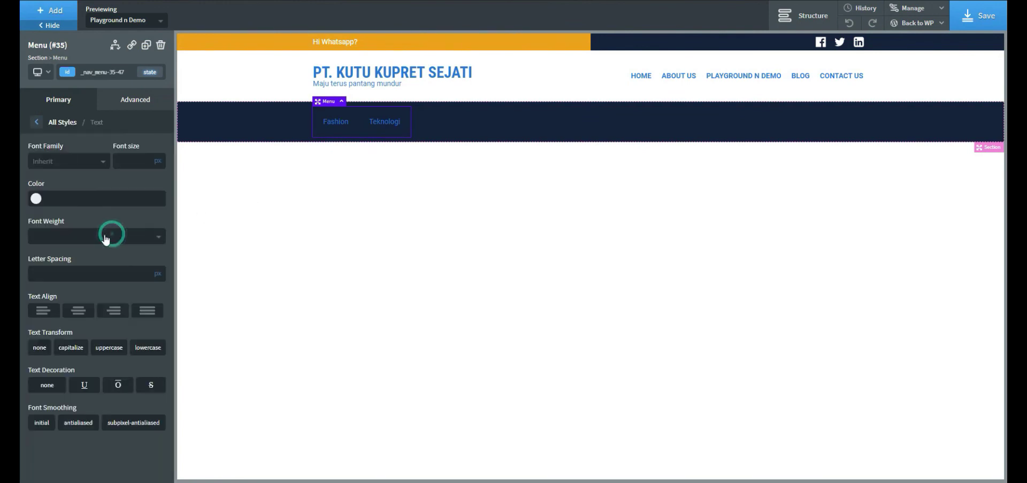
left_click(36, 198)
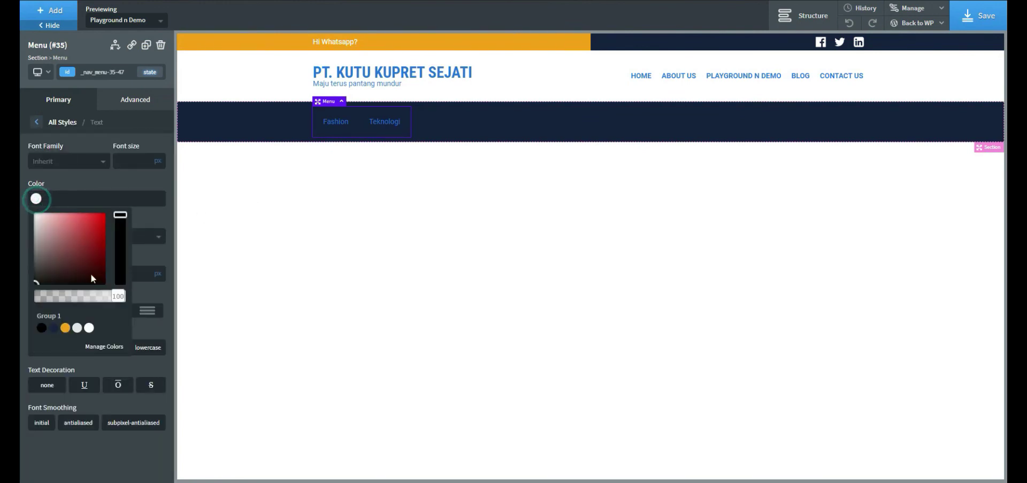
left_click(89, 327)
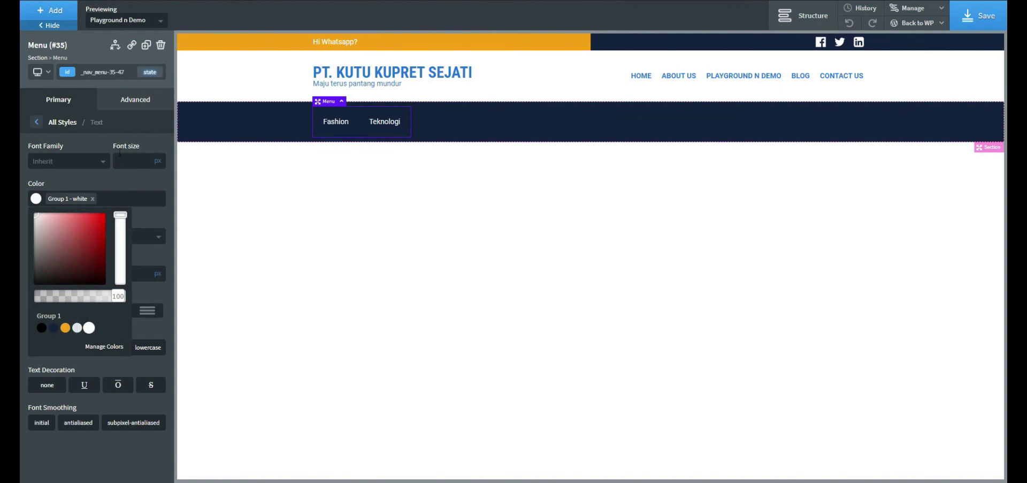
left_click(36, 122)
Step: Clear the category menu's hover background color and its hover top border
left_click(93, 280)
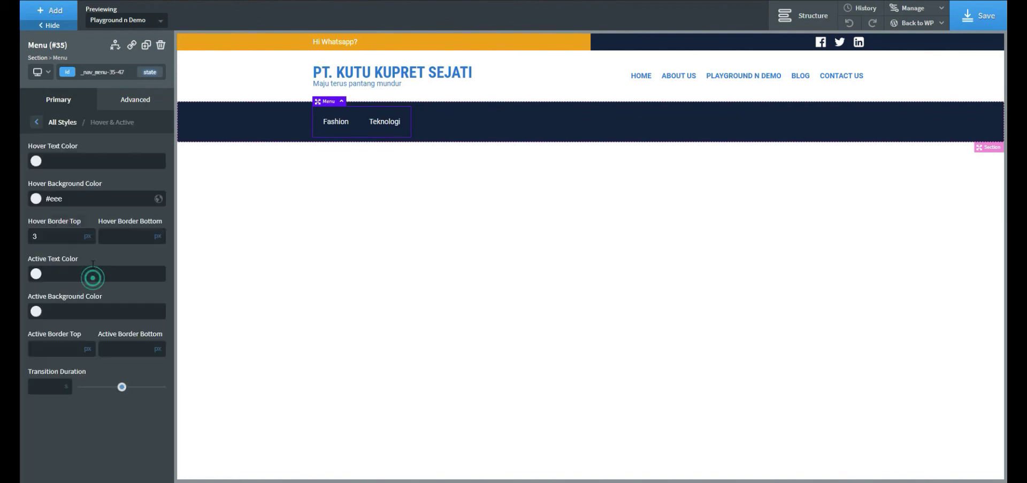
left_click(89, 200)
key("BackSpace")
left_click(135, 423)
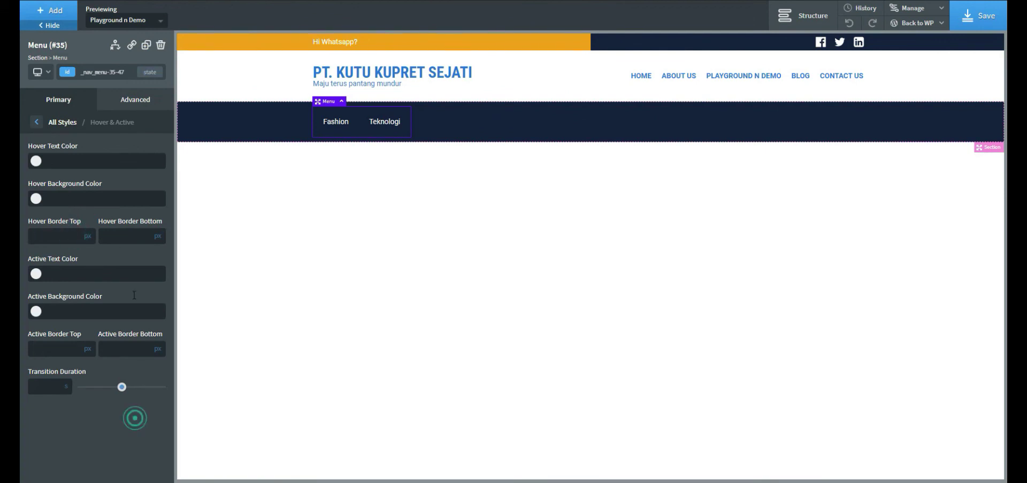
Step: Check the category menu's advanced size and spacing settings and save the template
left_click(134, 102)
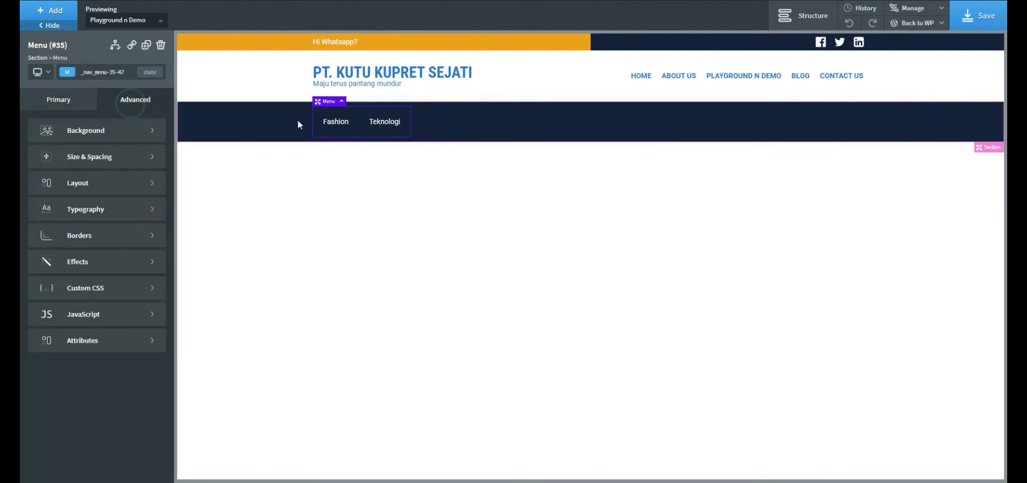
left_click(104, 160)
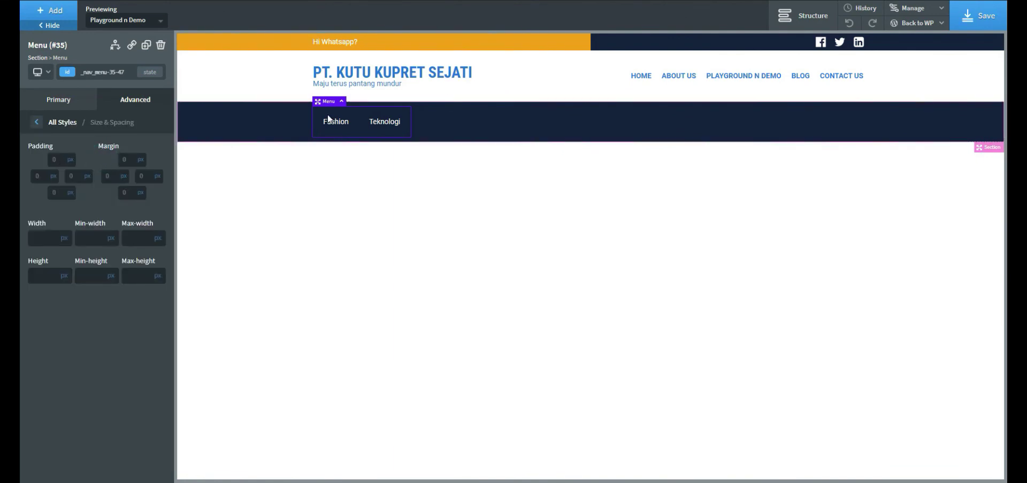
left_click(971, 12)
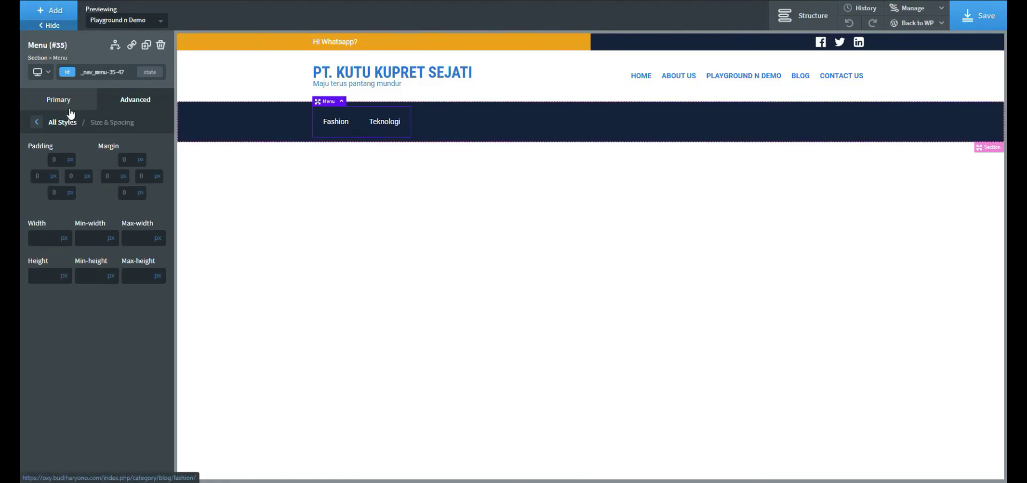
Step: Set the category menu items' top and bottom padding to 5 px and save the template
left_click(69, 107)
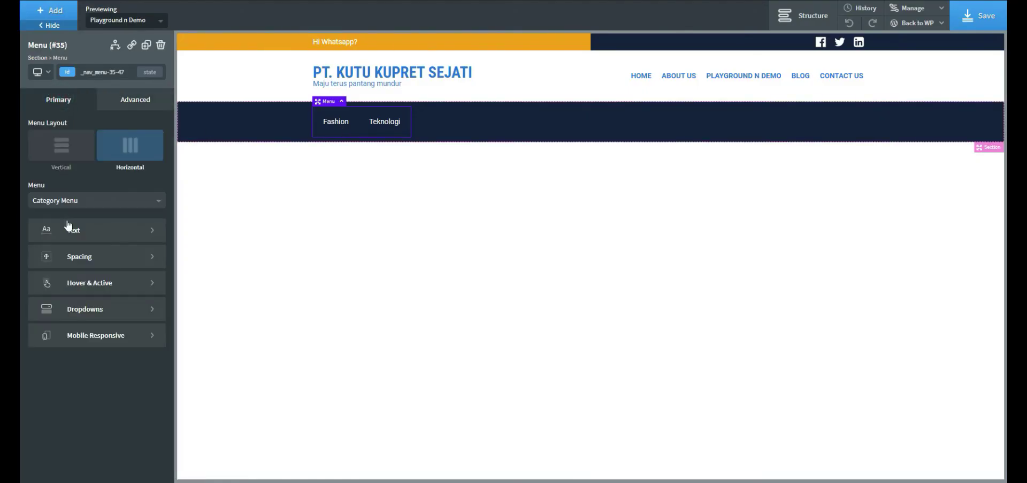
left_click(69, 225)
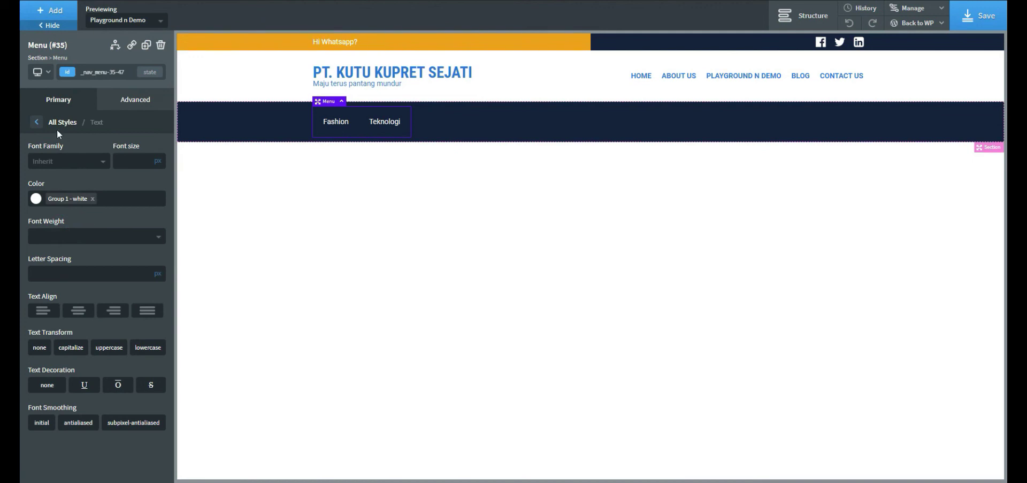
left_click(36, 122)
left_click(101, 261)
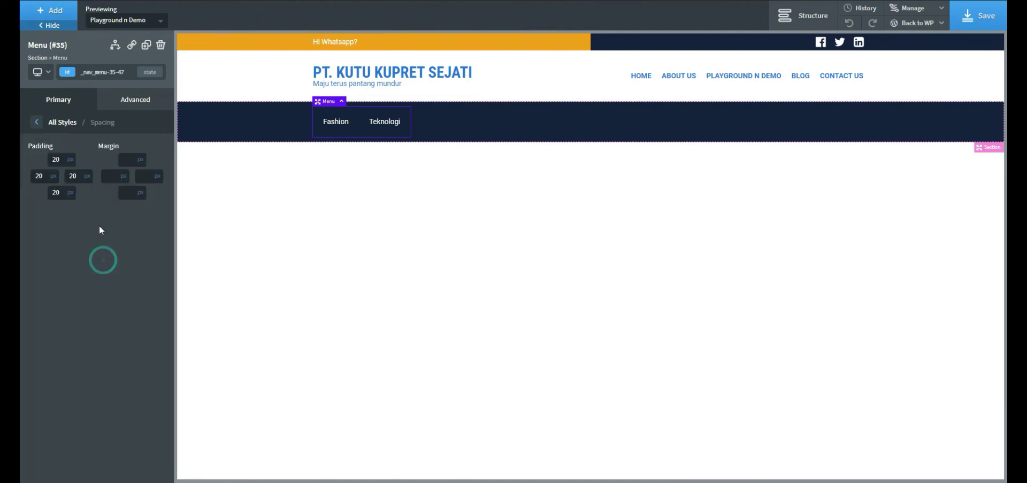
double_click(50, 160)
type("5")
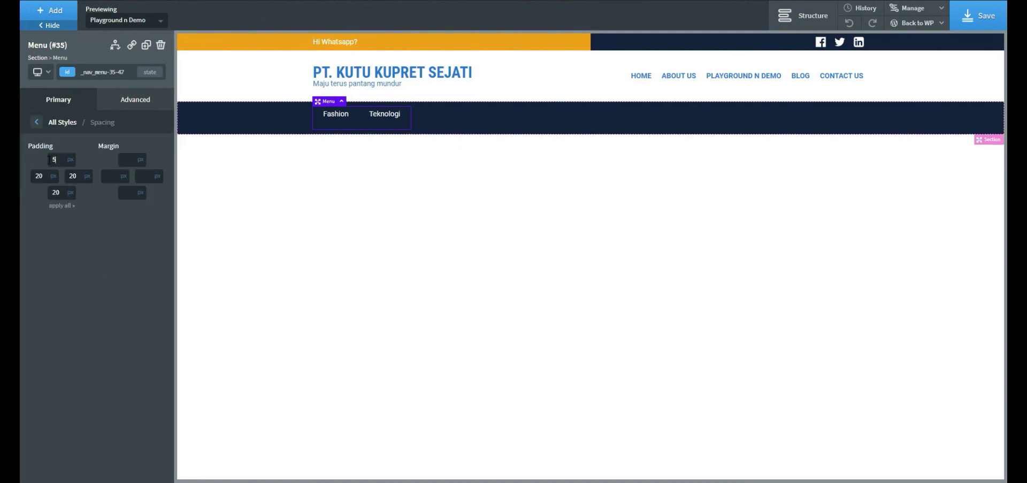
key("Tab")
key("Tab")
key("Tab")
type("5")
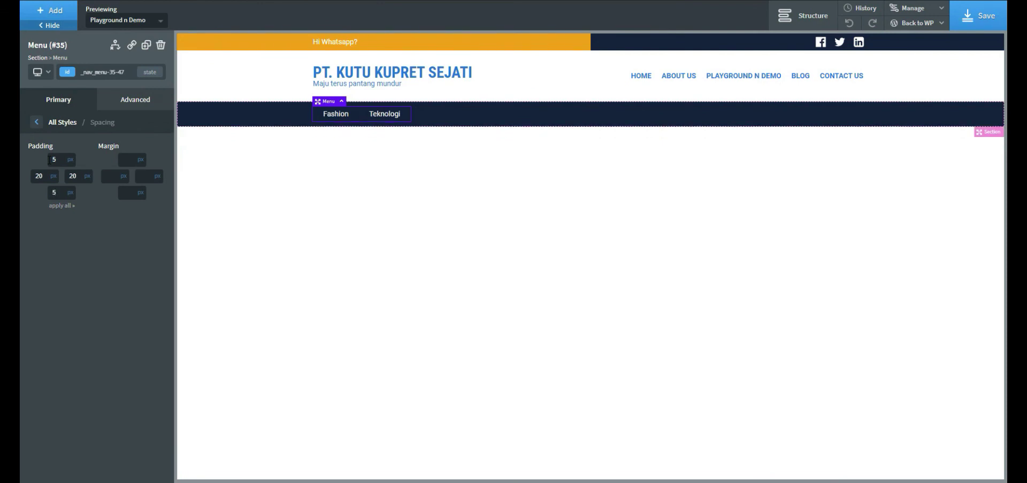
left_click(990, 24)
Step: Reduce the category menu items' top and bottom padding to 0 px and save the template
left_click(60, 159)
type("0")
key("Tab")
key("Tab")
type("0")
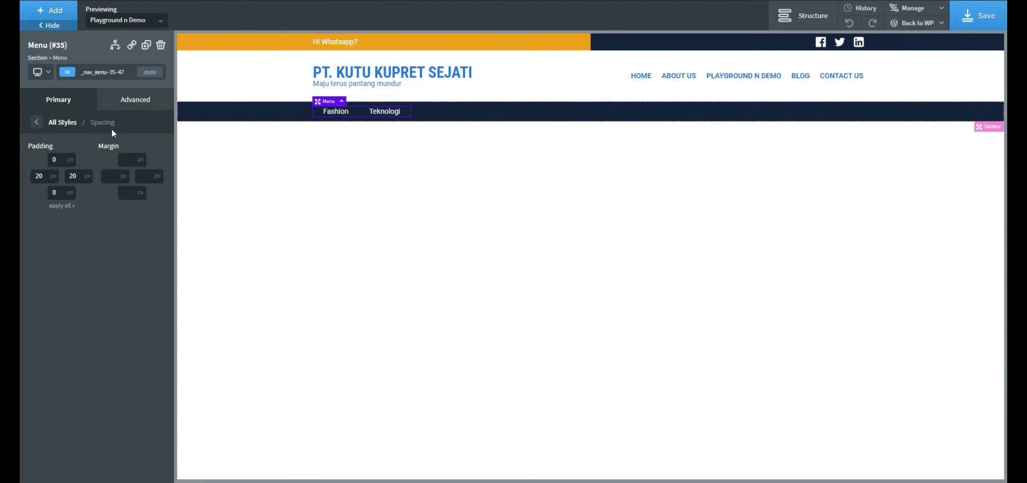
left_click(979, 16)
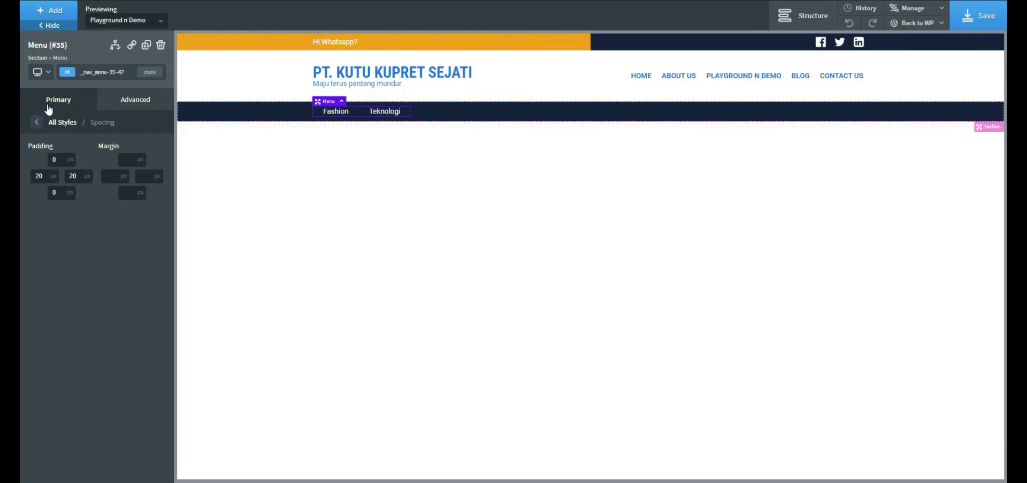
Step: Examine the menu's hover and active styling on the PT. SAS Security website by opening its Our Services page, and return to the editor
left_click(47, 106)
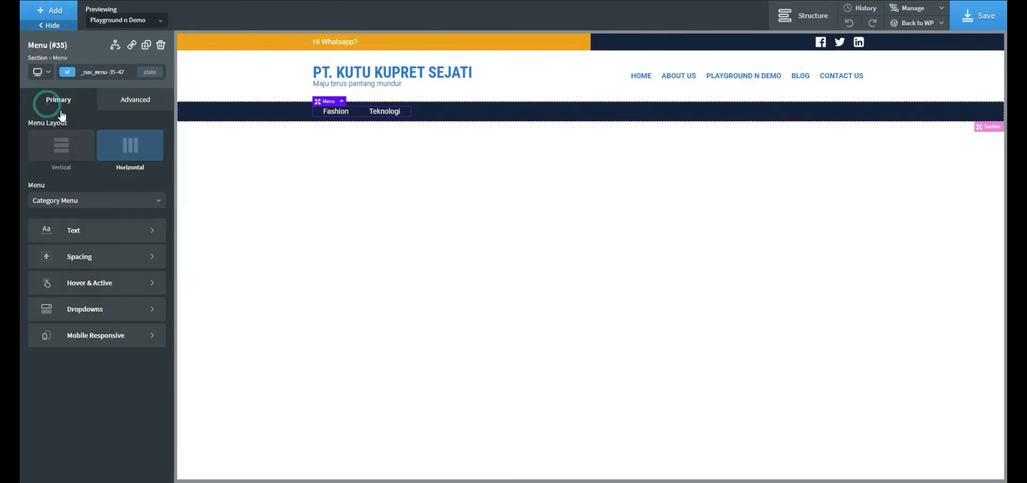
left_click(111, 294)
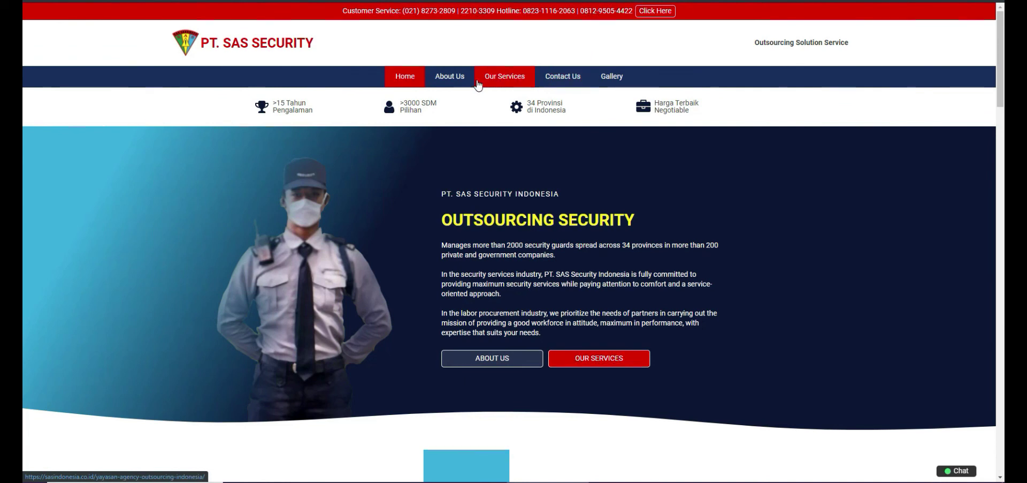
left_click(511, 72)
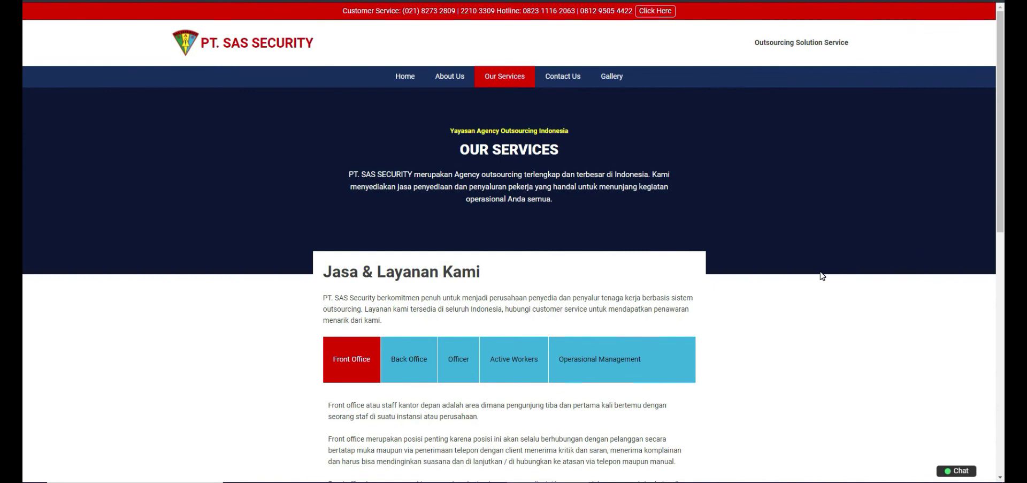
key("ctrl+Tab")
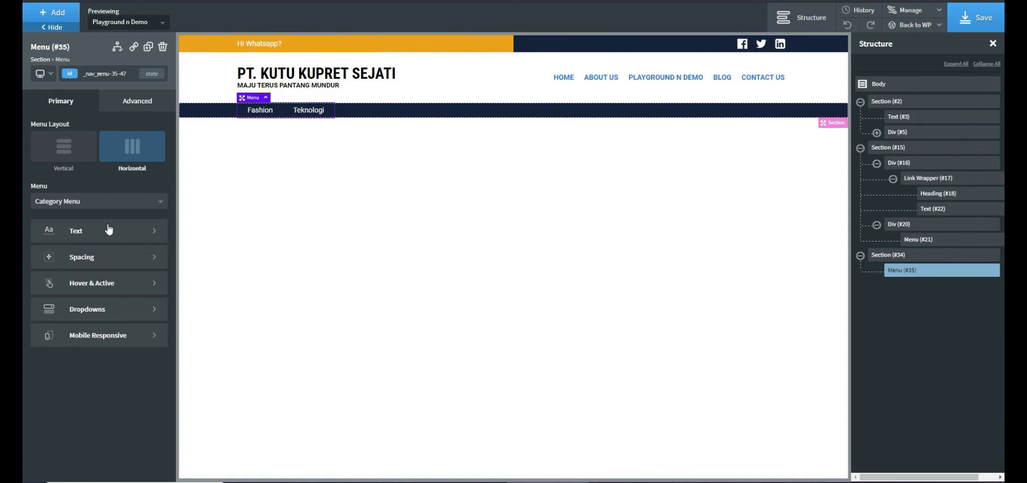
Step: Set the category menu's hover background color to #ff0000 and its hover top border to 2 px, and save the template
left_click(81, 284)
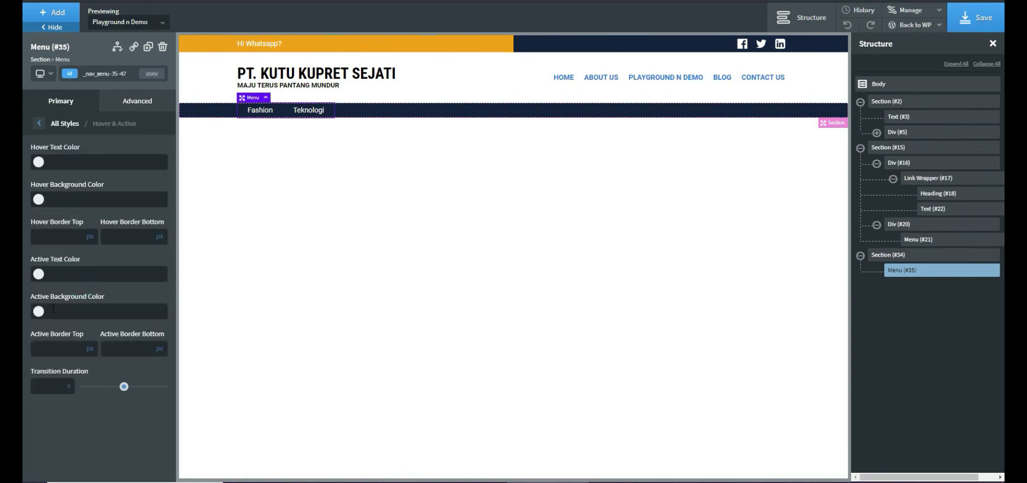
left_click(75, 196)
type("#ff0000")
left_click(51, 239)
type("2")
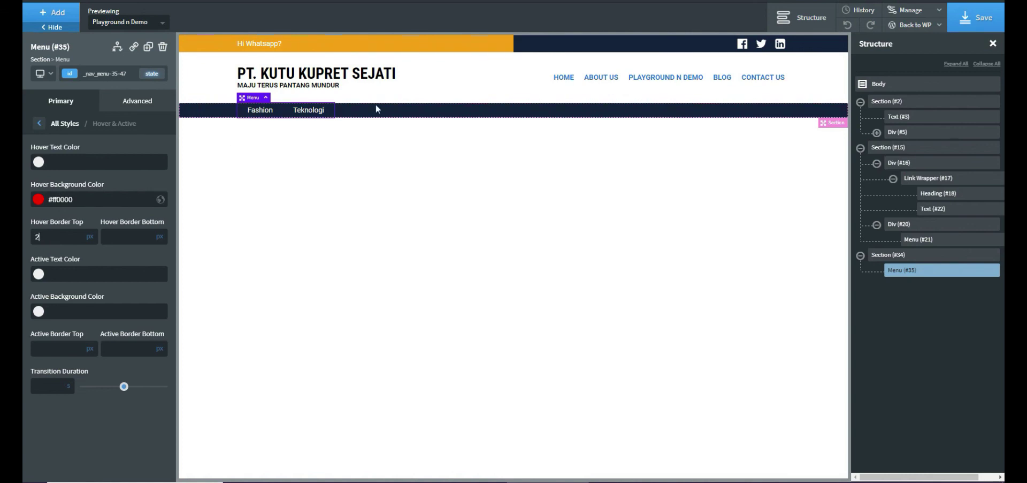
left_click(973, 21)
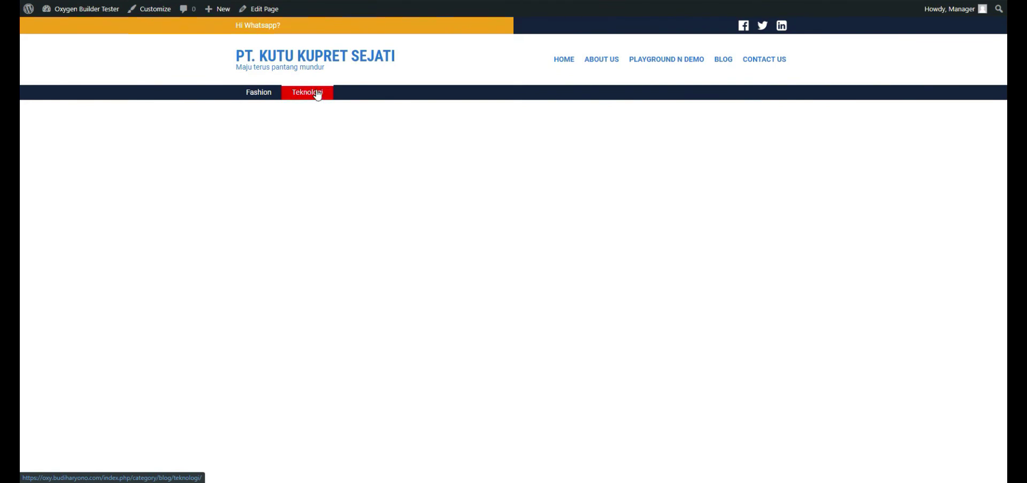
Step: On the live page, open the developer tools and change border-top-width to border-top in the category menu item's hover rule
left_click(560, 205)
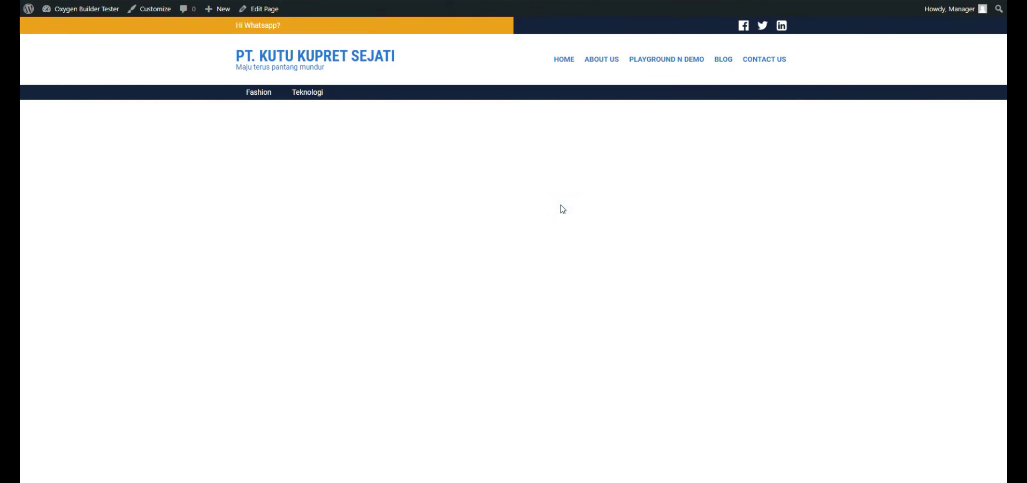
key("ctrl+shift+i")
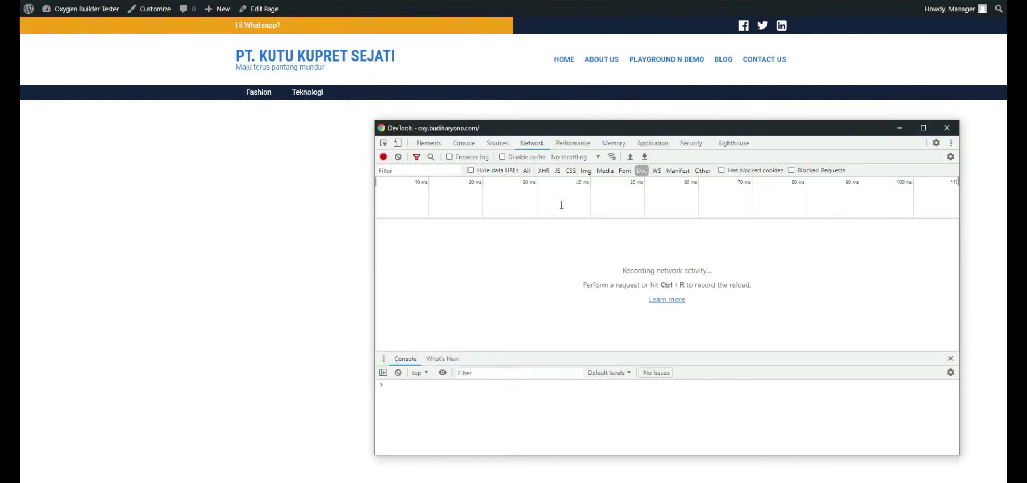
left_click(415, 146)
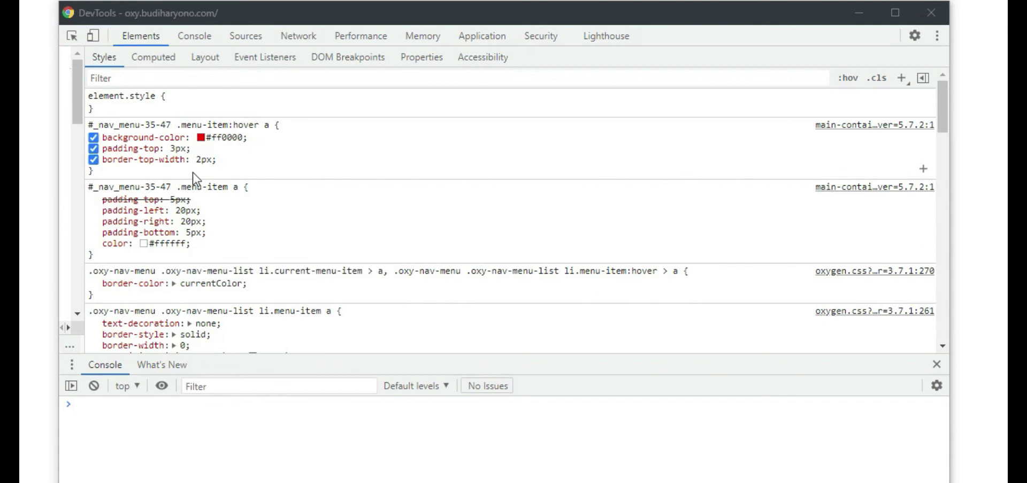
left_click(180, 160)
left_click(179, 161)
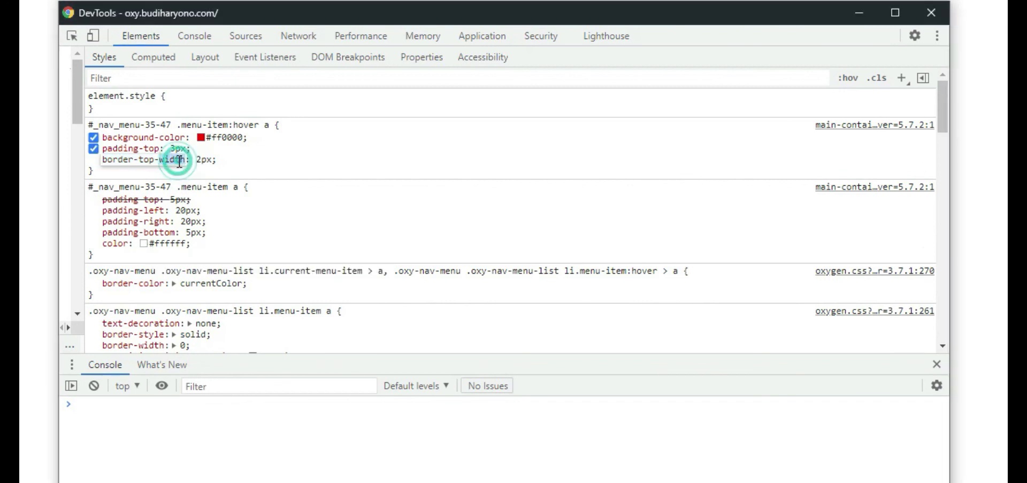
key("BackSpace")
key("BackSpace")
key("BackSpace")
key("BackSpace")
key("BackSpace")
key("BackSpace")
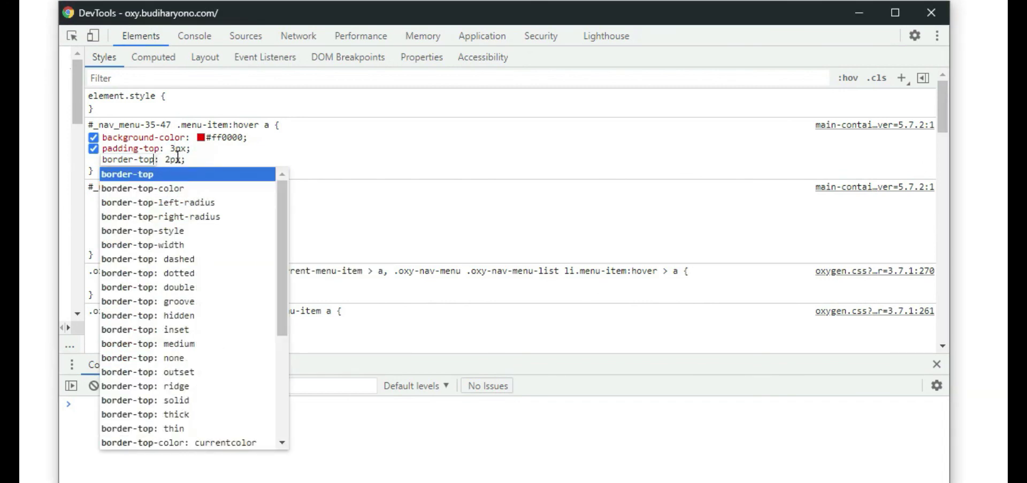
Step: Set the border-top value in the menu item's hover rule to 5px solid green
left_click(173, 159)
key("Up")
key("Right")
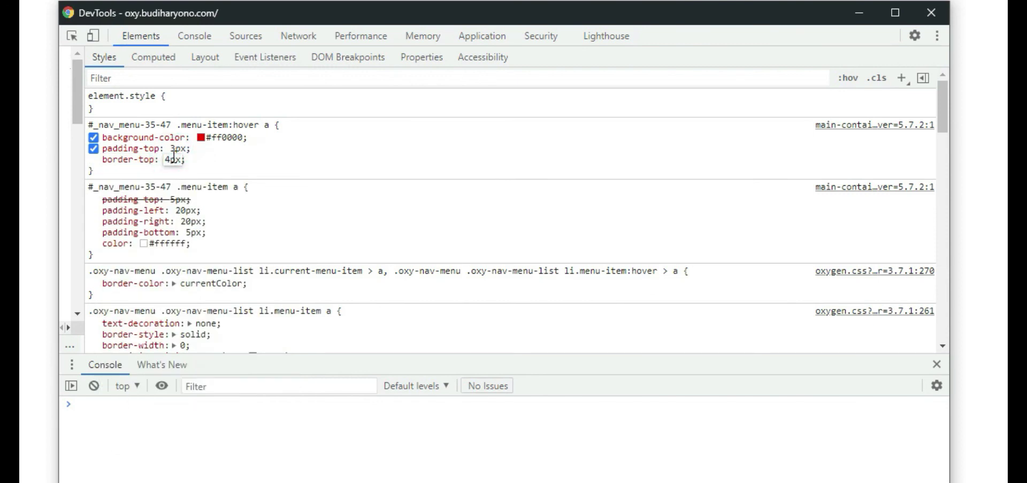
key("Up")
key("Right")
type("solid")
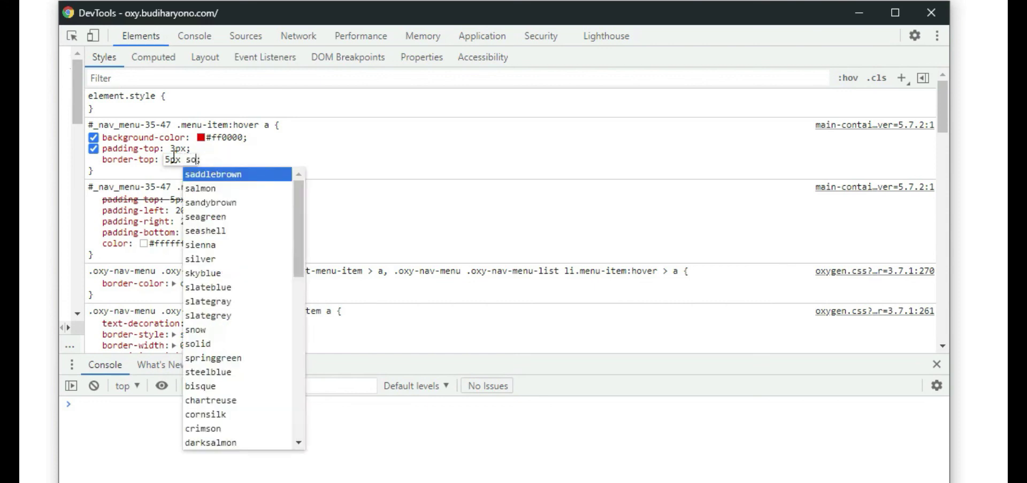
type(" green")
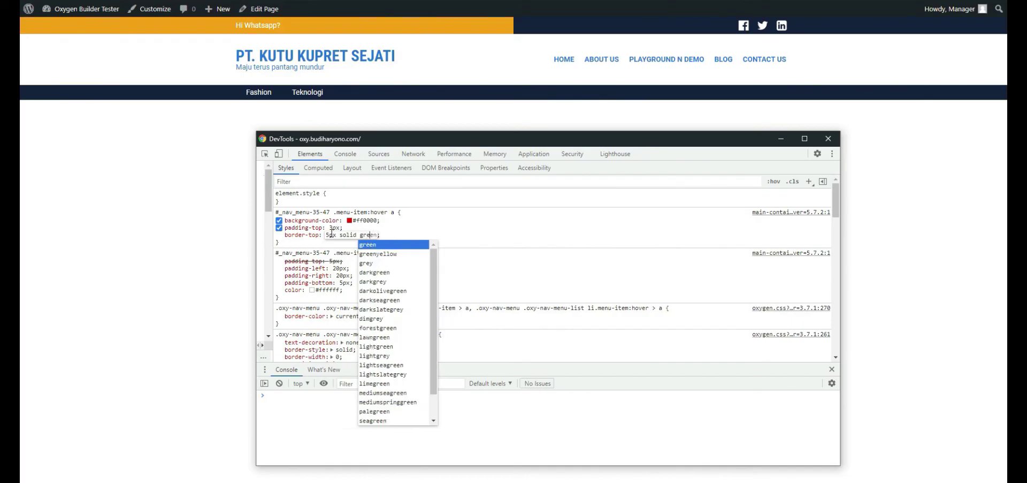
key("Return")
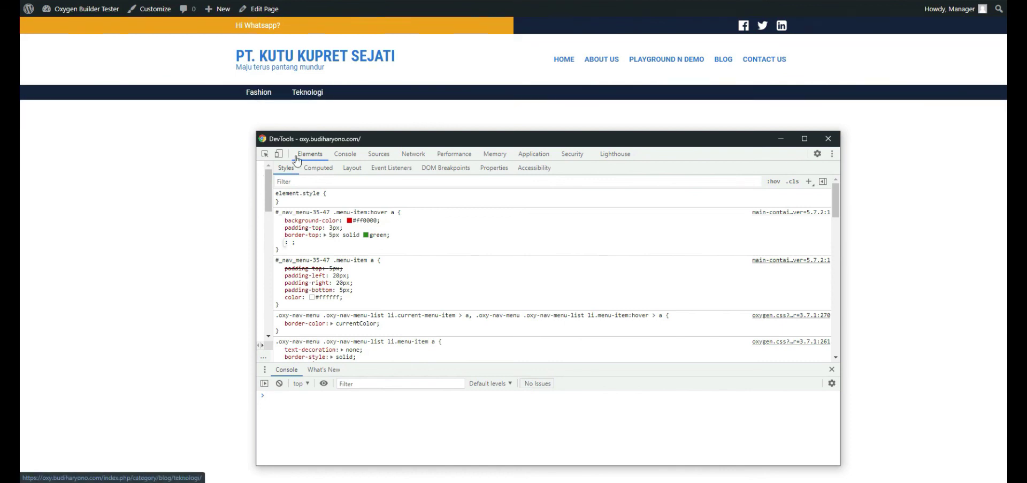
Step: Copy the whole edited hover rule of the category menu item from the developer tools
left_click(285, 251)
right_click(311, 216)
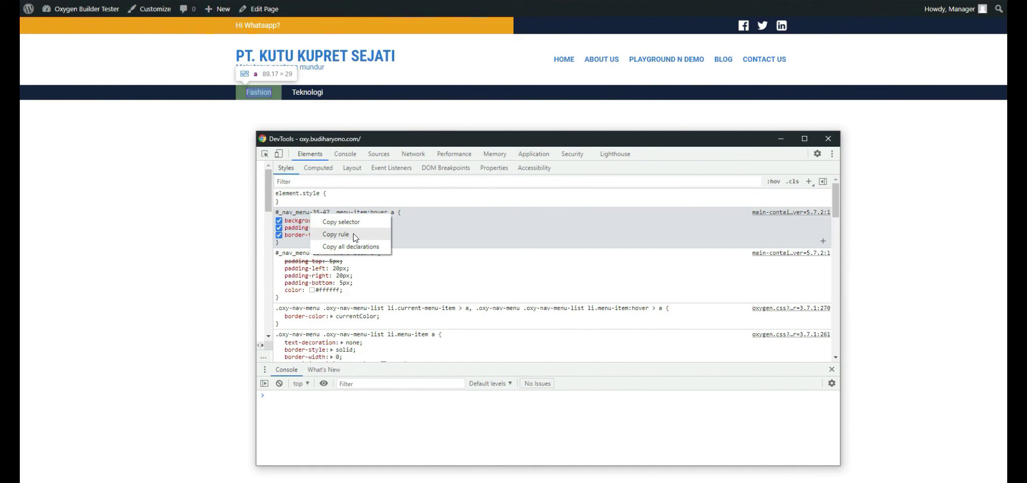
left_click(336, 234)
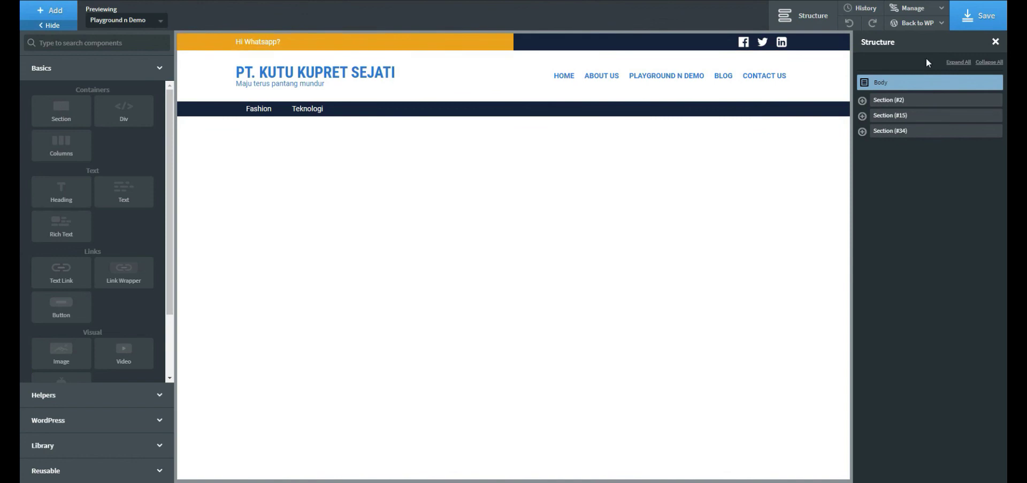
left_click(911, 8)
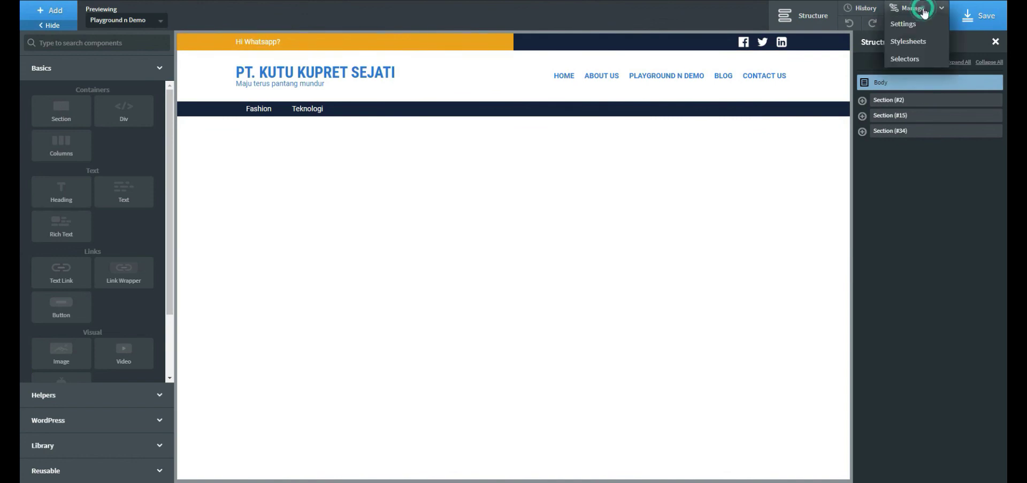
left_click(921, 42)
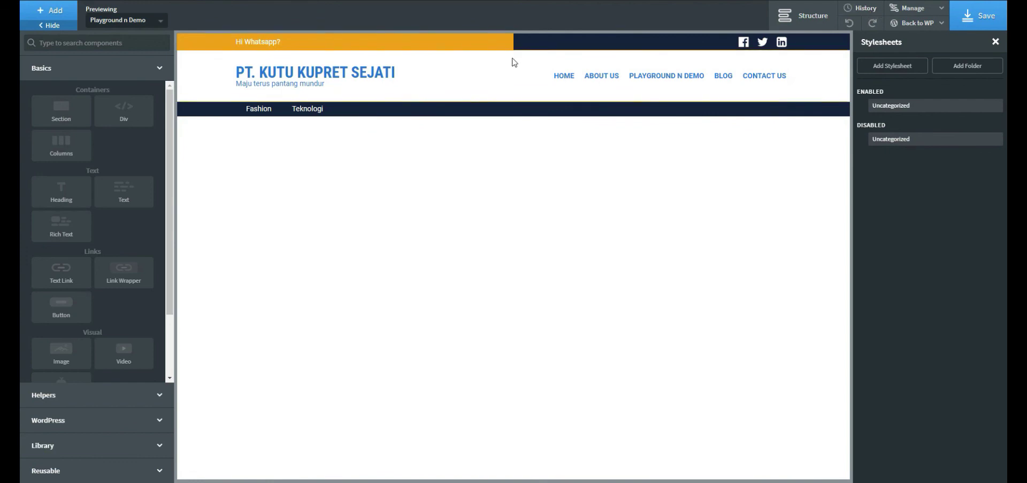
left_click(800, 16)
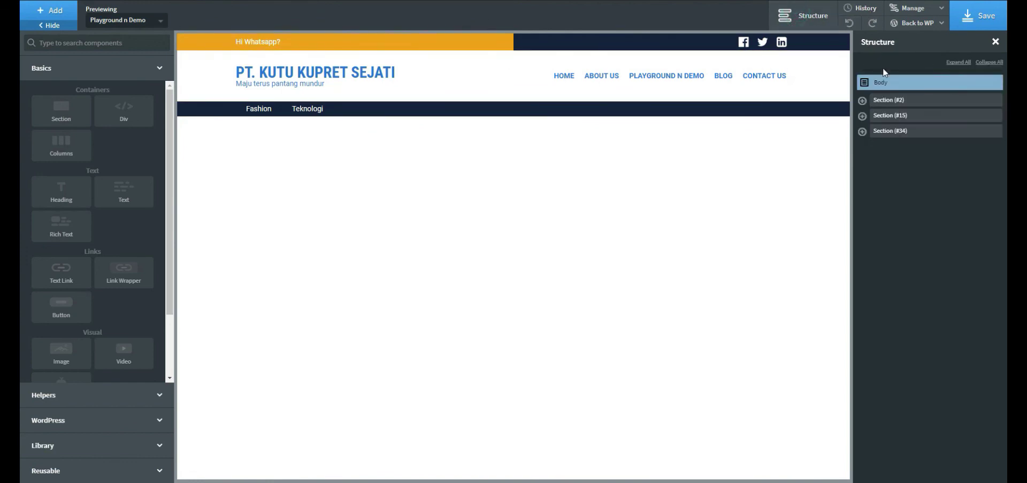
Step: Add a Code Block to the template and move it above the first Section in the structure
left_click(62, 11)
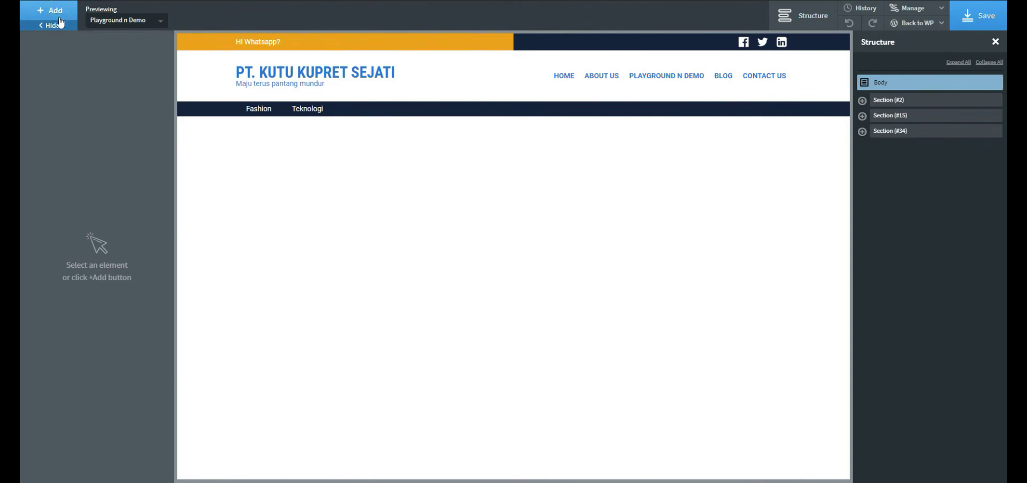
left_click(64, 14)
type("c")
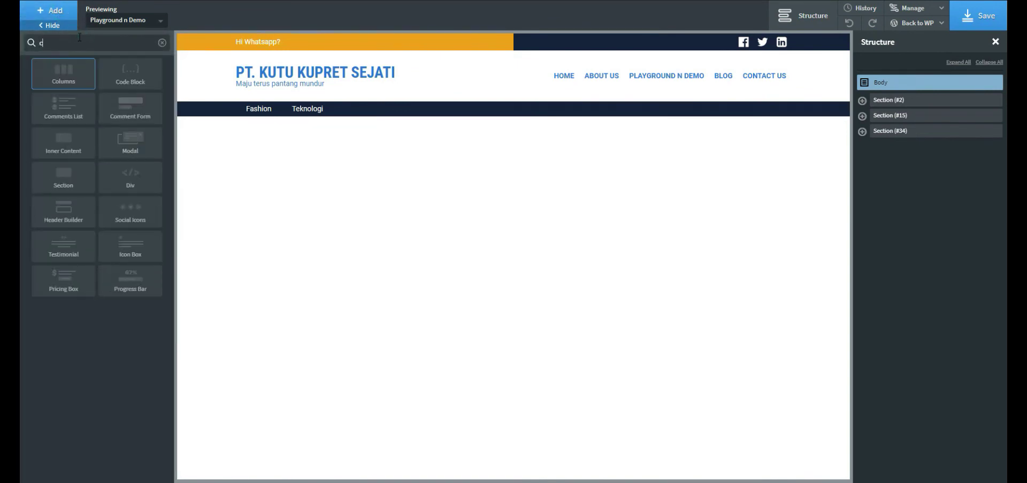
left_click(126, 65)
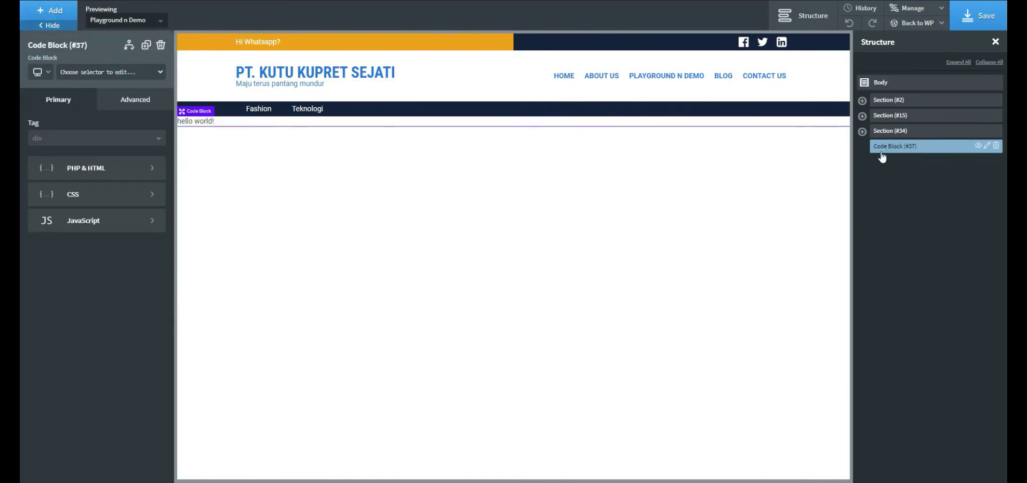
left_click_drag(884, 148, 890, 98)
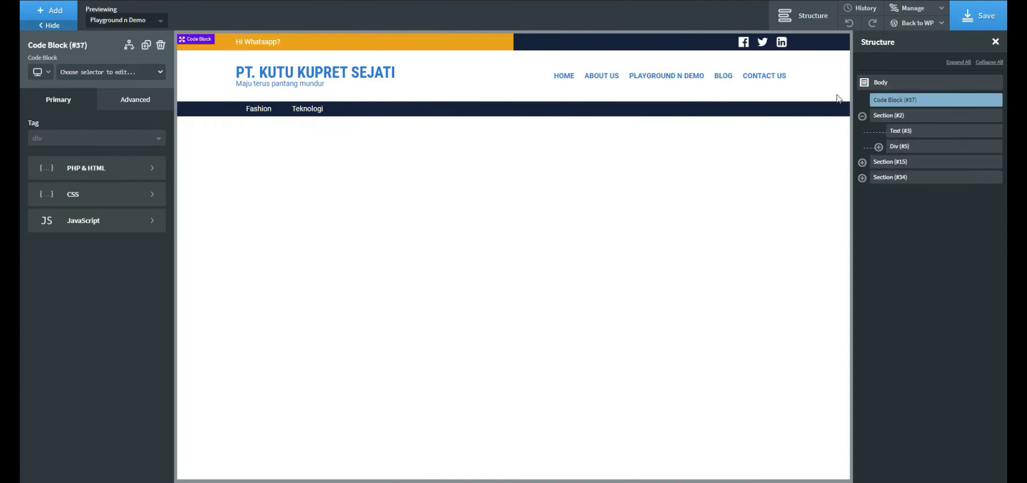
Step: Replace the Code Block's sample PHP & HTML content with an empty HTML comment
left_click(62, 174)
key("ctrl+a")
type("<!")
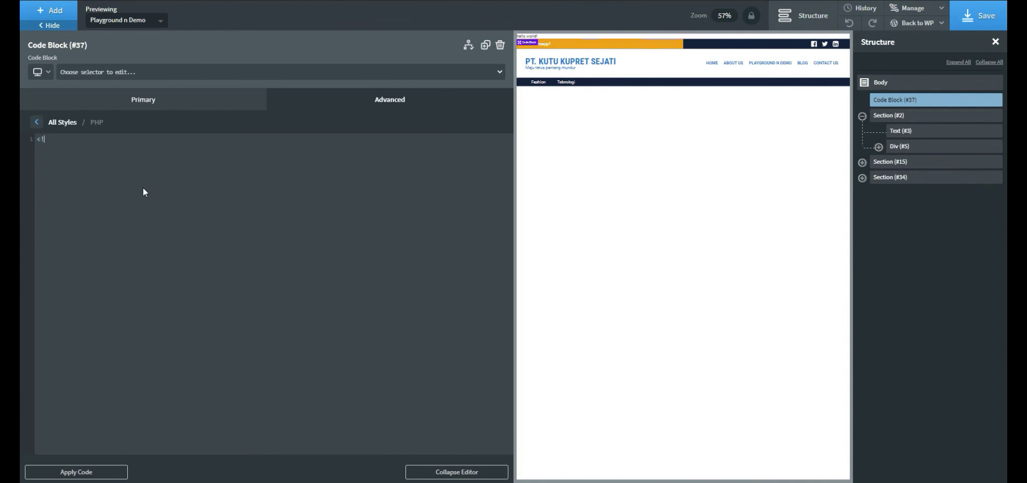
type("-- --->")
Step: Paste the copied category menu hover rule into the Code Block's CSS
left_click(159, 102)
left_click(107, 201)
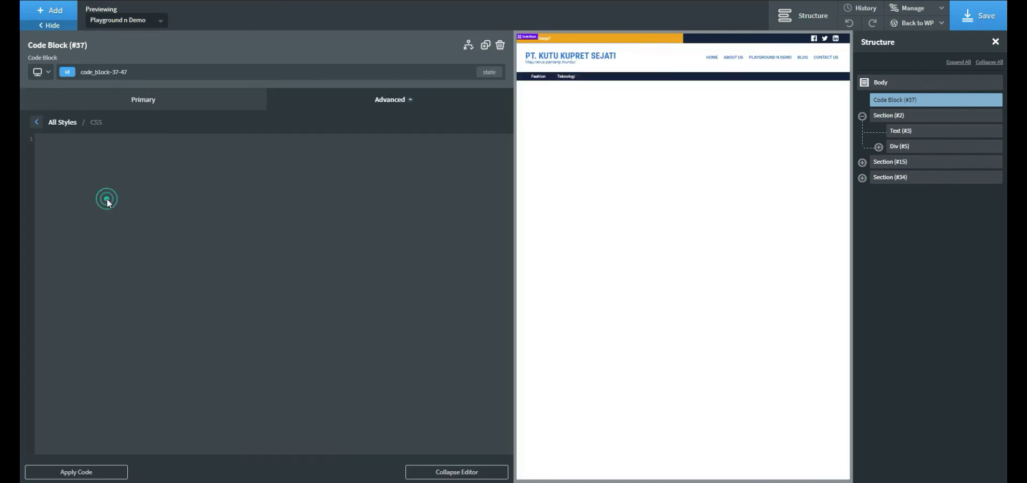
key("ctrl+v")
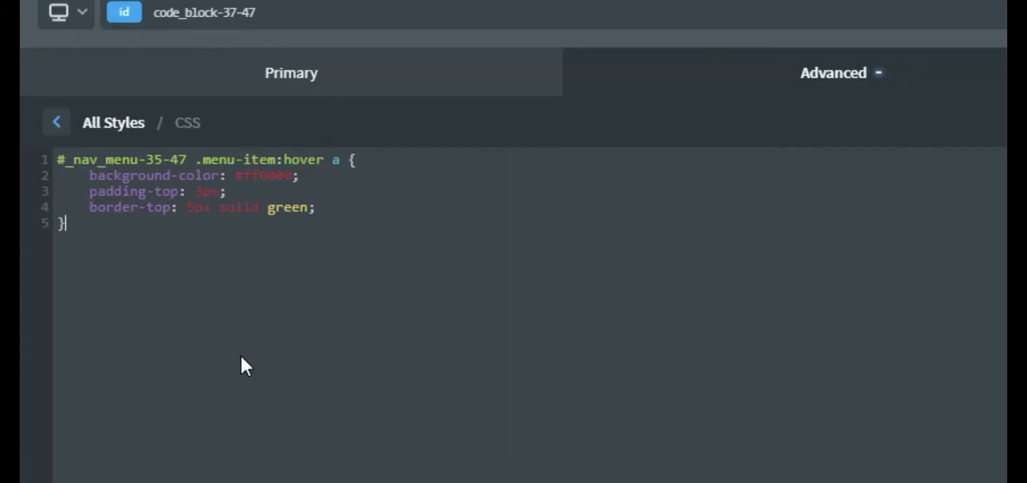
Step: Reduce the pasted rule to border-top: 2px solid green, removing the background-color and padding-top lines, and save the template
left_click(195, 209)
key("BackSpace")
type("2")
left_click_drag(248, 194, 43, 172)
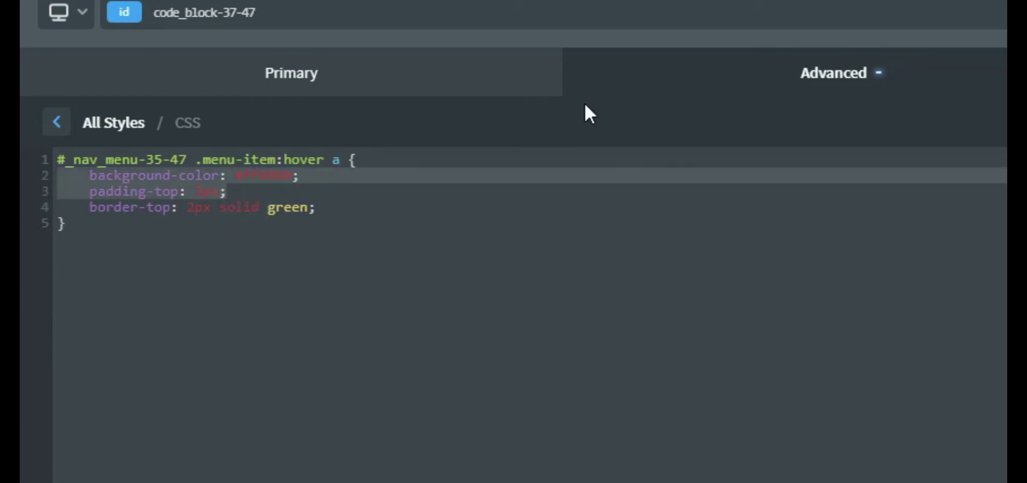
key("BackSpace")
key("BackSpace")
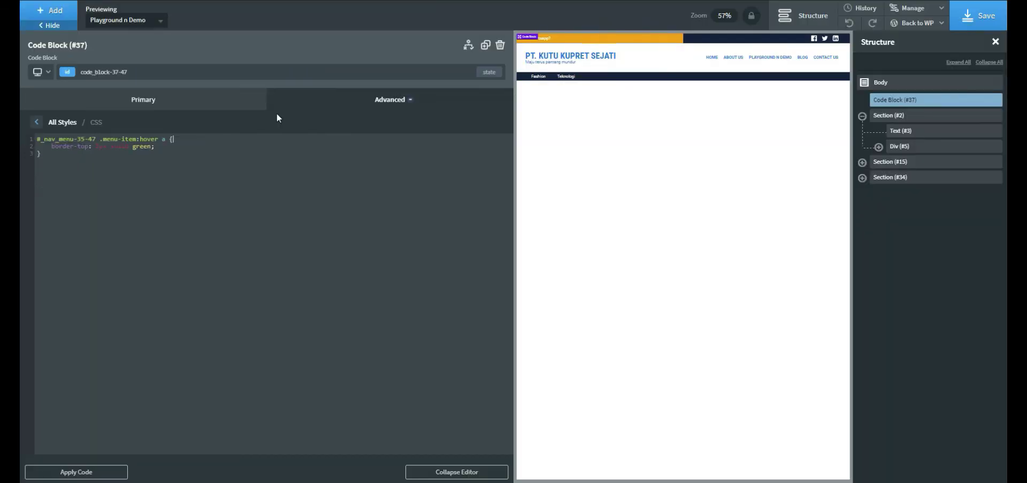
left_click(956, 20)
Step: Set the text color of the PT. KUTU KUPRET SEJATI heading to the Group 1 swatch Hitam
left_click(604, 57)
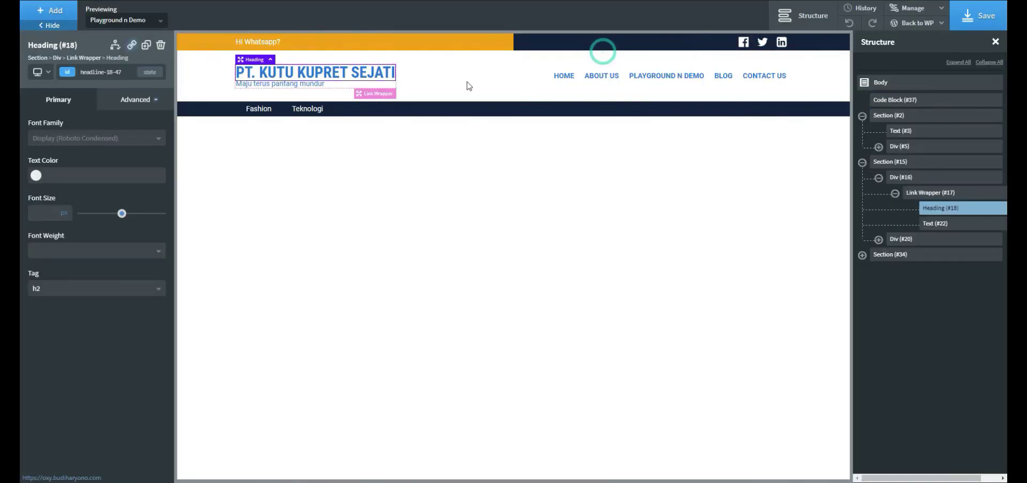
left_click(37, 176)
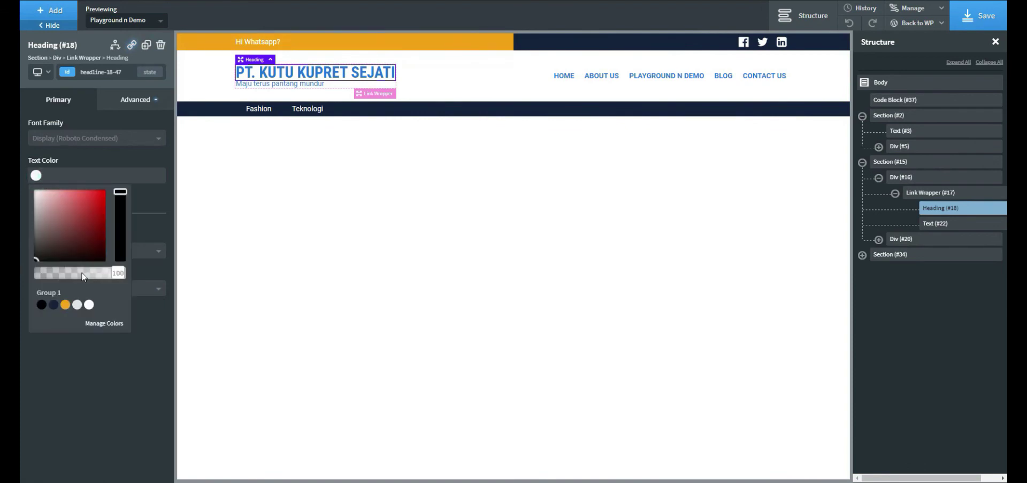
left_click(41, 304)
left_click(165, 339)
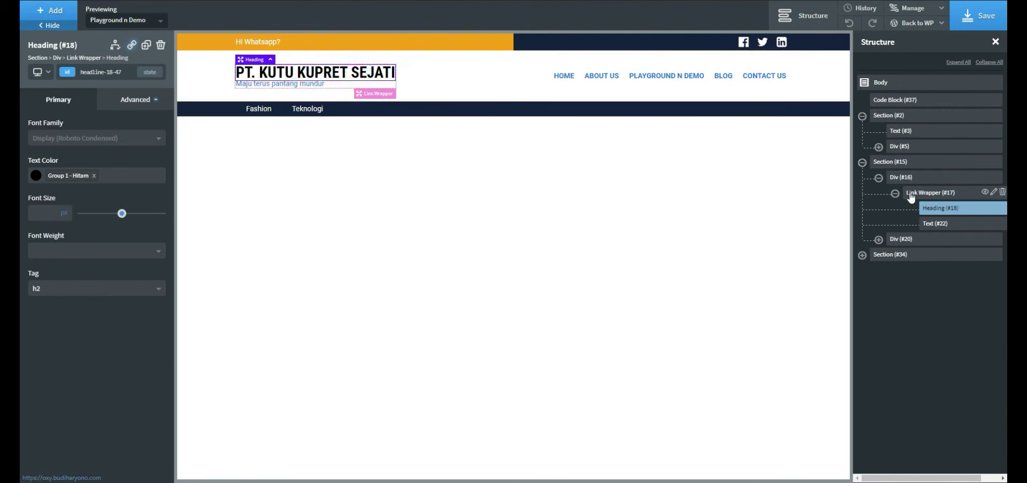
Step: Make the tagline under the heading uppercase and set its line height to 1.2
left_click(935, 223)
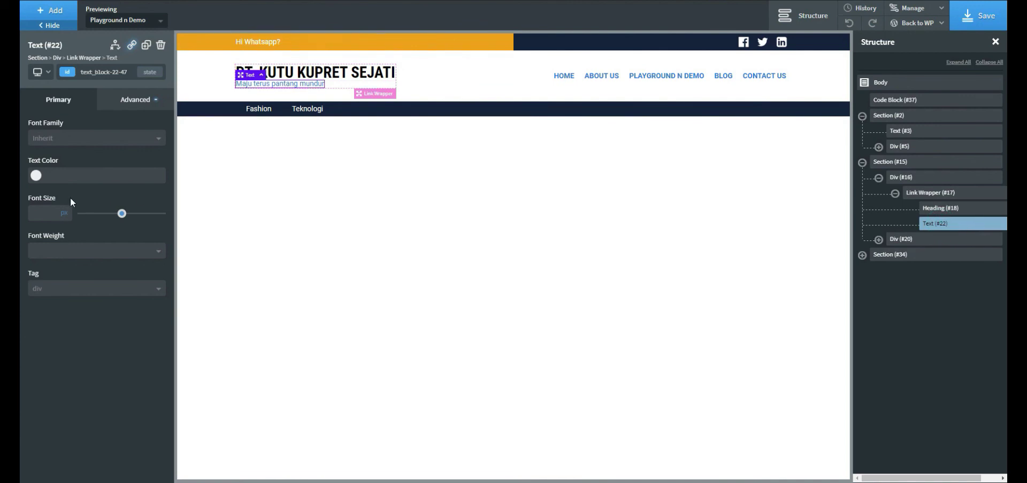
left_click(122, 103)
left_click(101, 206)
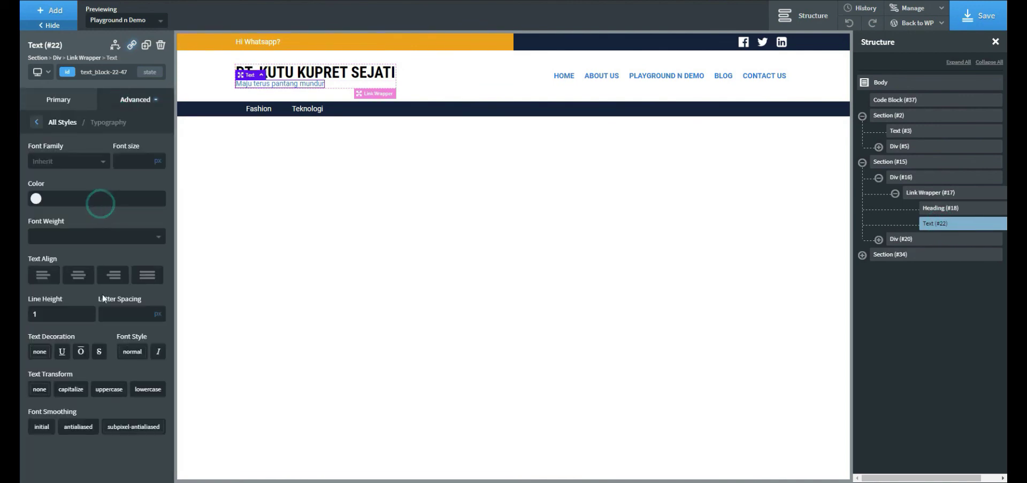
left_click(110, 389)
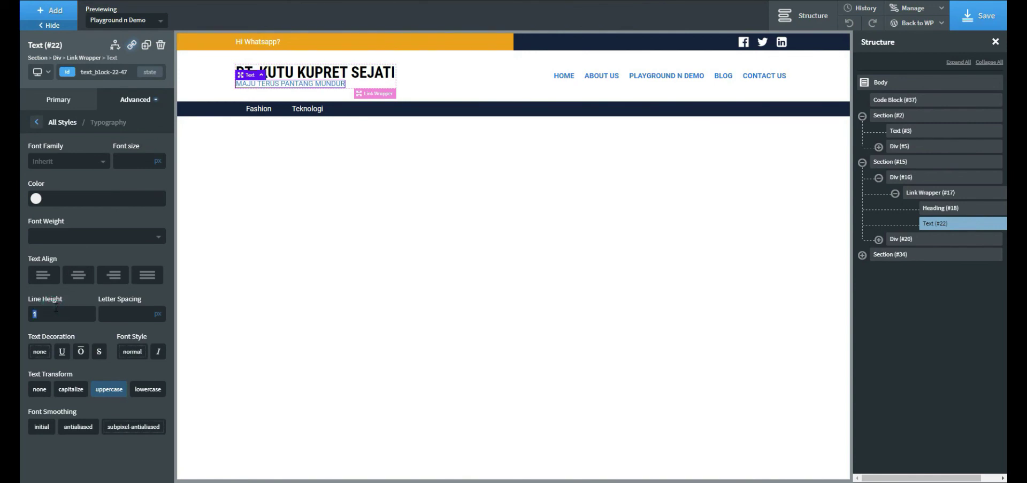
type(".2")
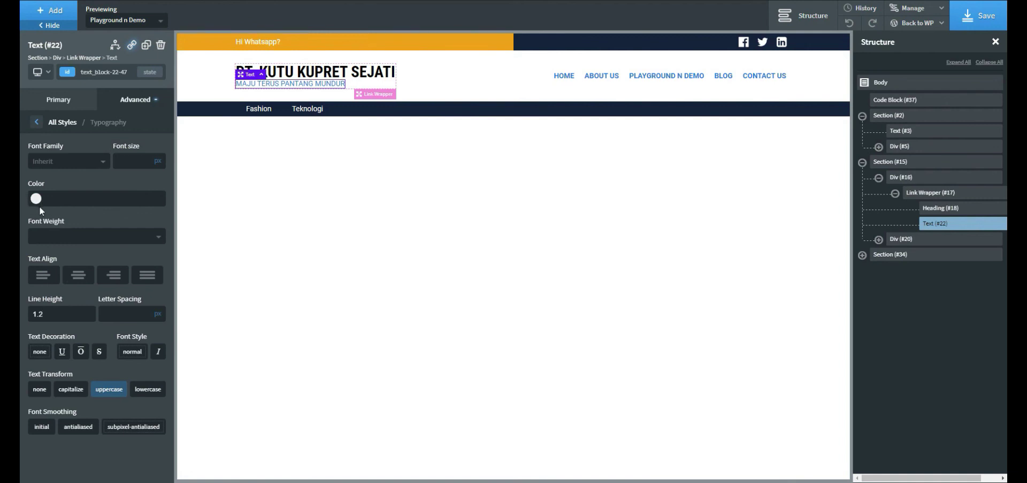
Step: Set the tagline's text color to the Group 1 swatch Hitam
left_click(37, 201)
left_click(53, 327)
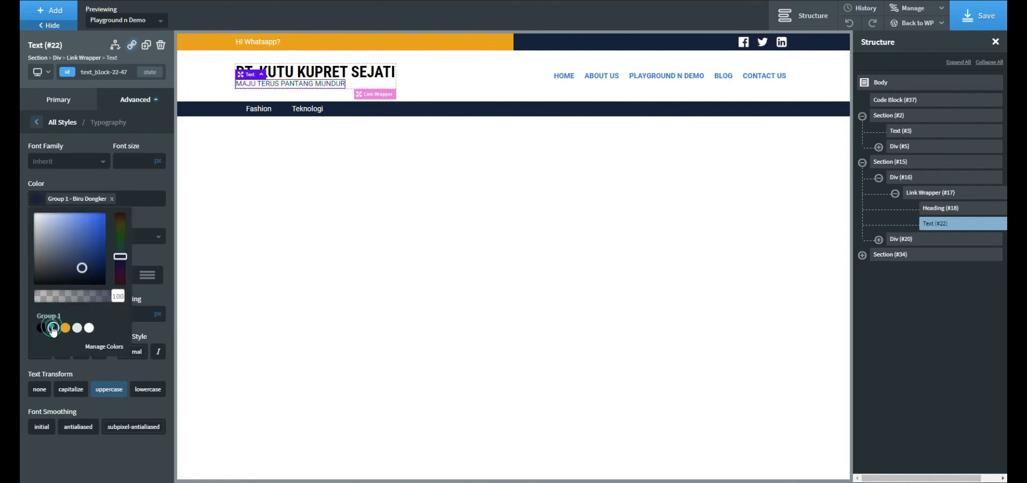
left_click(41, 327)
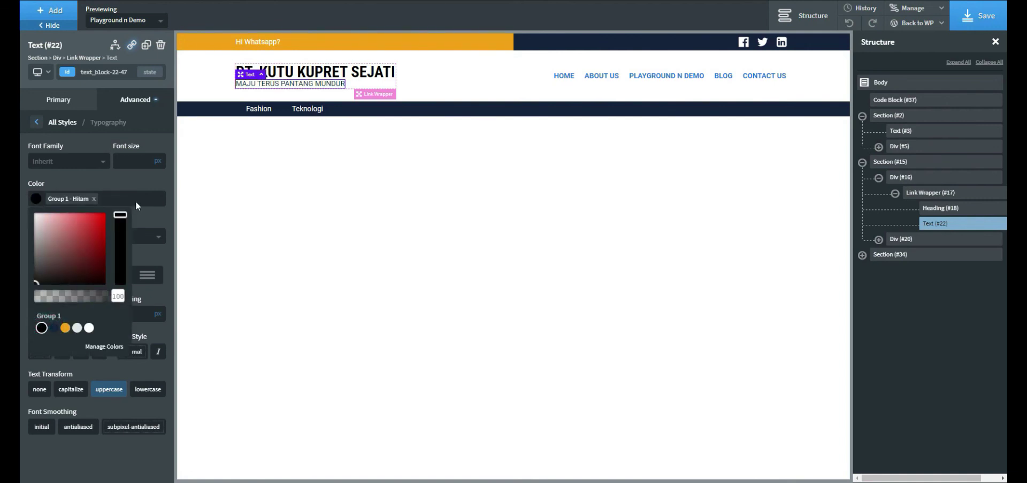
Step: Set the tagline's font weight to 600 and font size to 13 px, and save the template
left_click(113, 236)
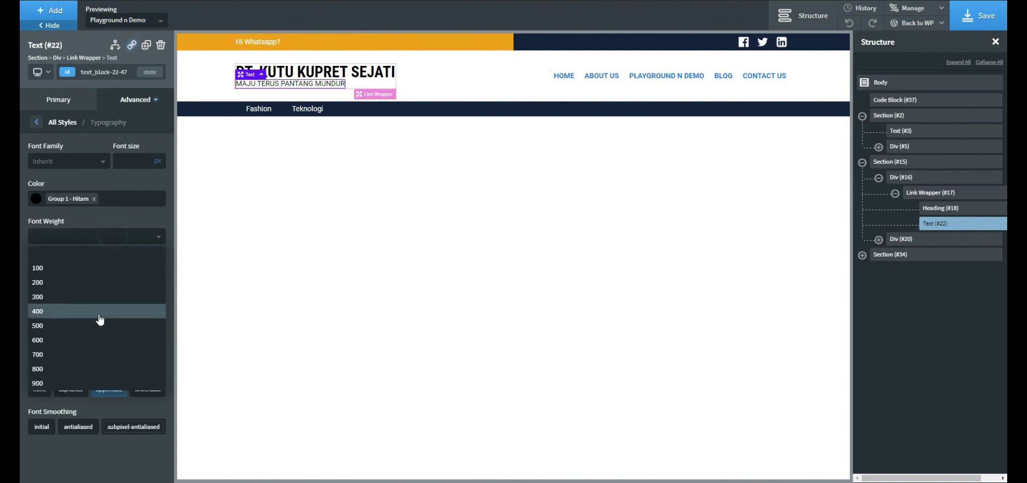
left_click(99, 339)
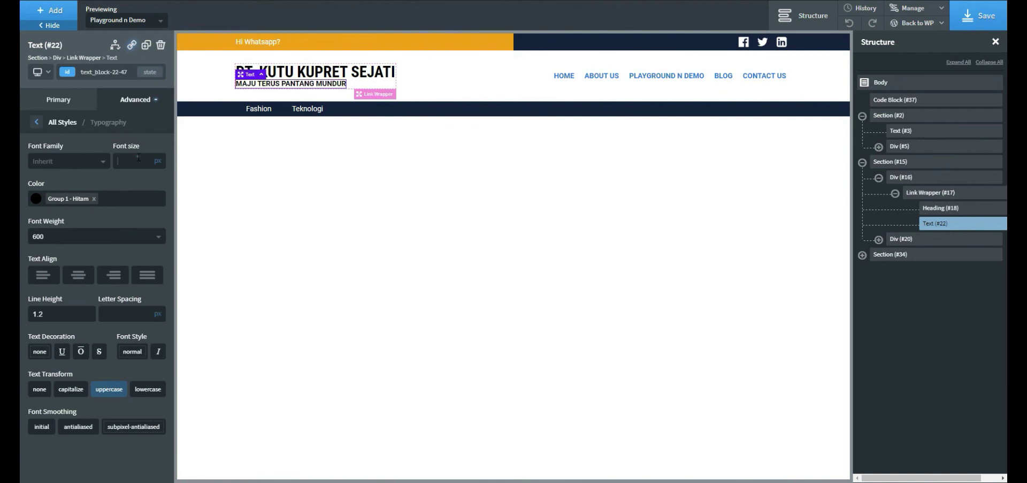
type("13")
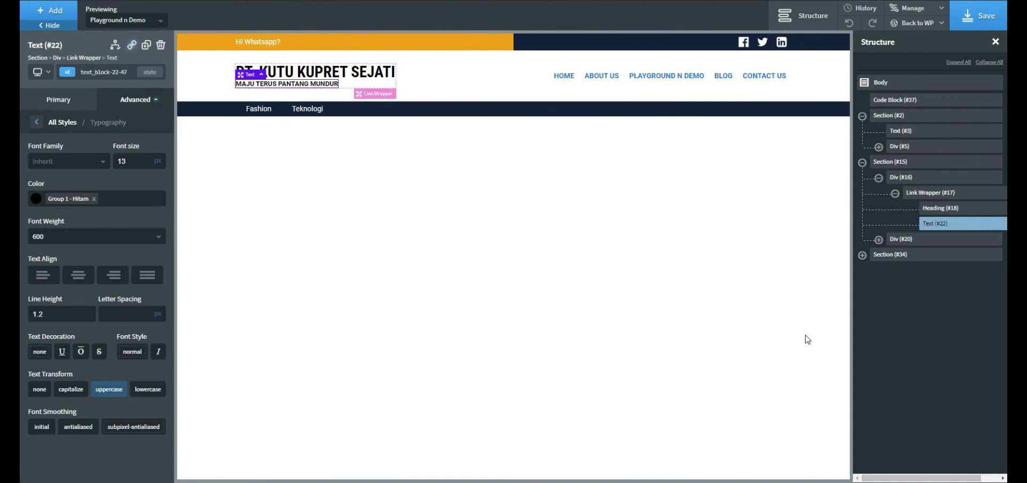
left_click(564, 85)
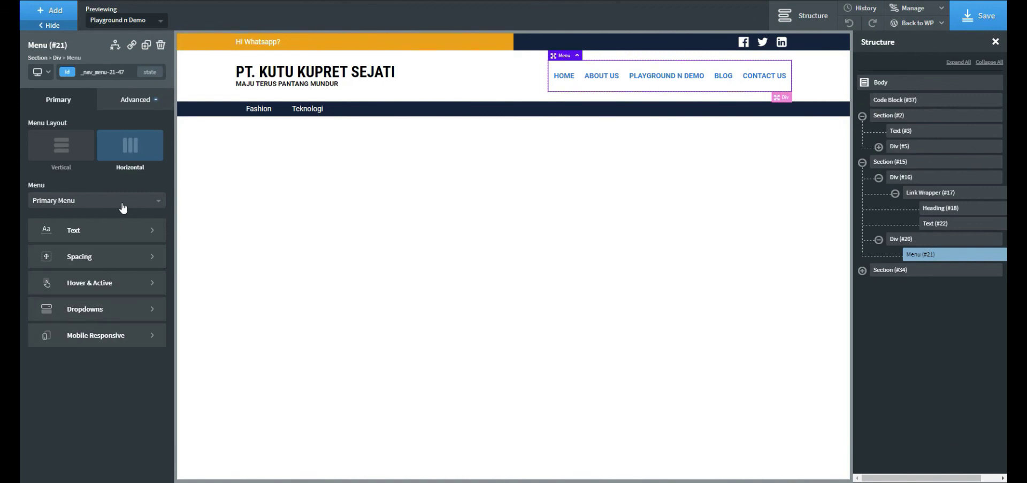
left_click(979, 16)
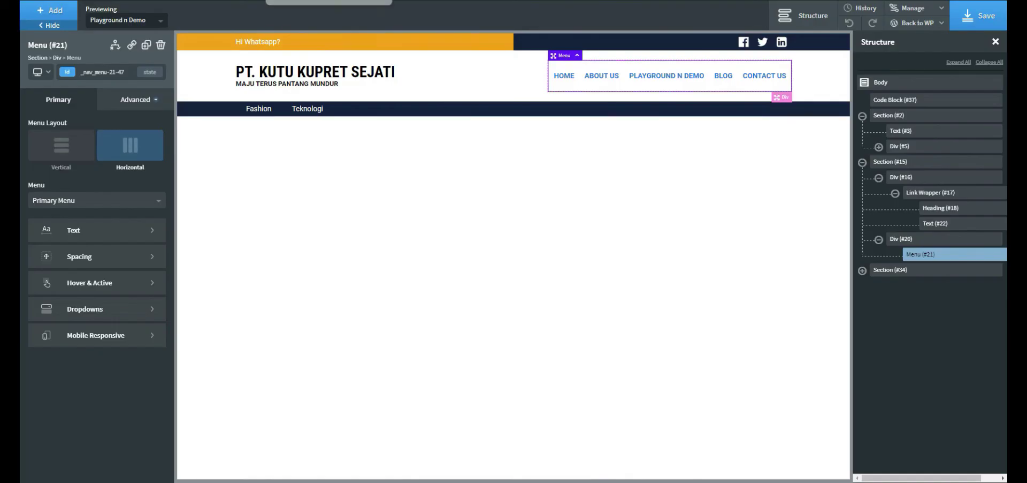
Step: At the page container breakpoint, try the primary menu's mobile toggle at less than 992px and restore it to less than 768px
left_click(37, 73)
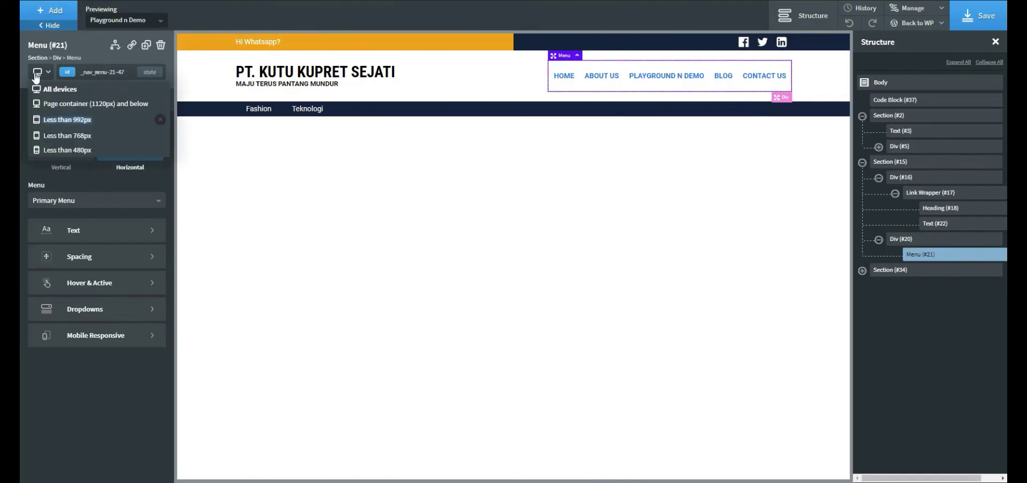
left_click(47, 104)
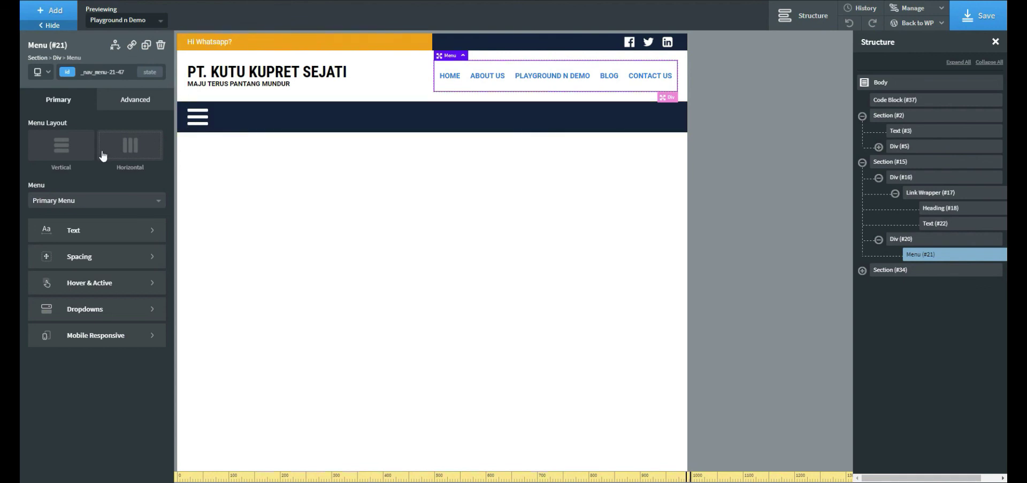
left_click(128, 335)
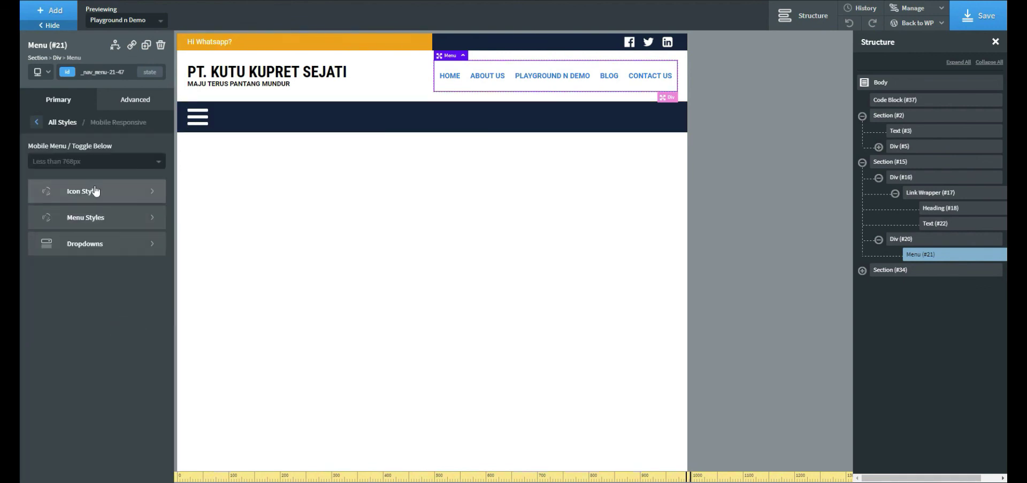
left_click(100, 164)
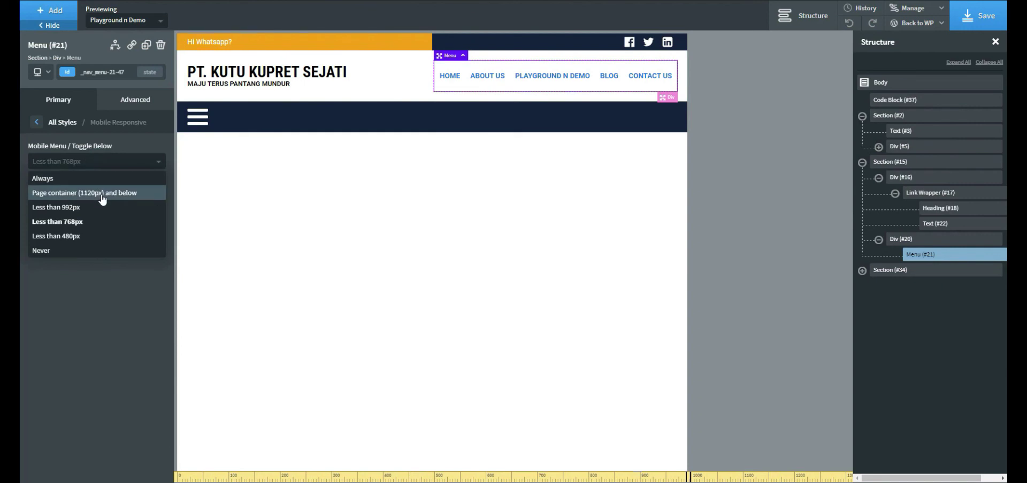
left_click(101, 206)
left_click(101, 161)
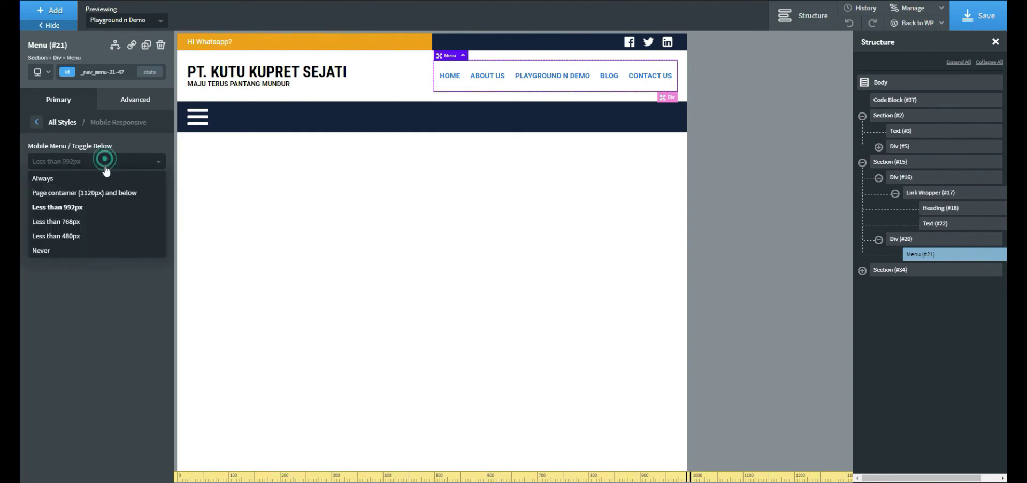
left_click(104, 224)
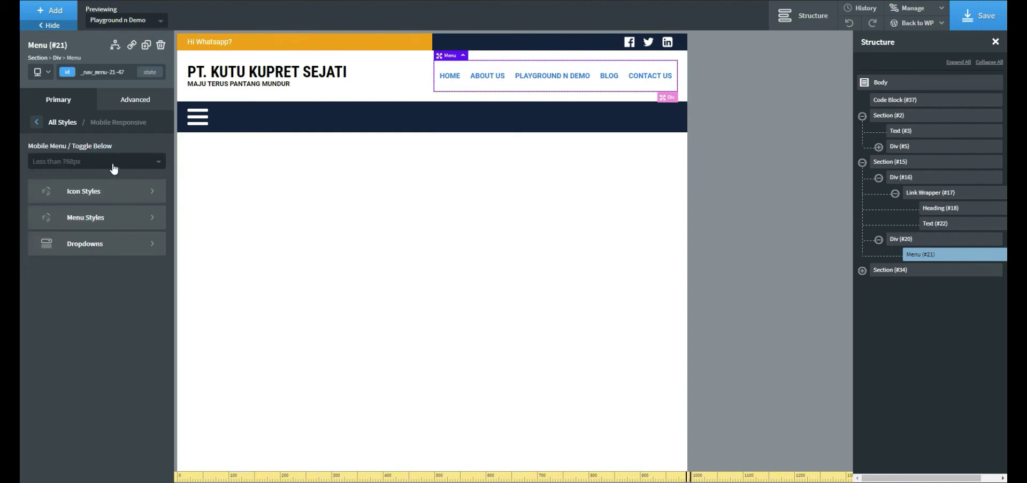
left_click(917, 239)
left_click(920, 255)
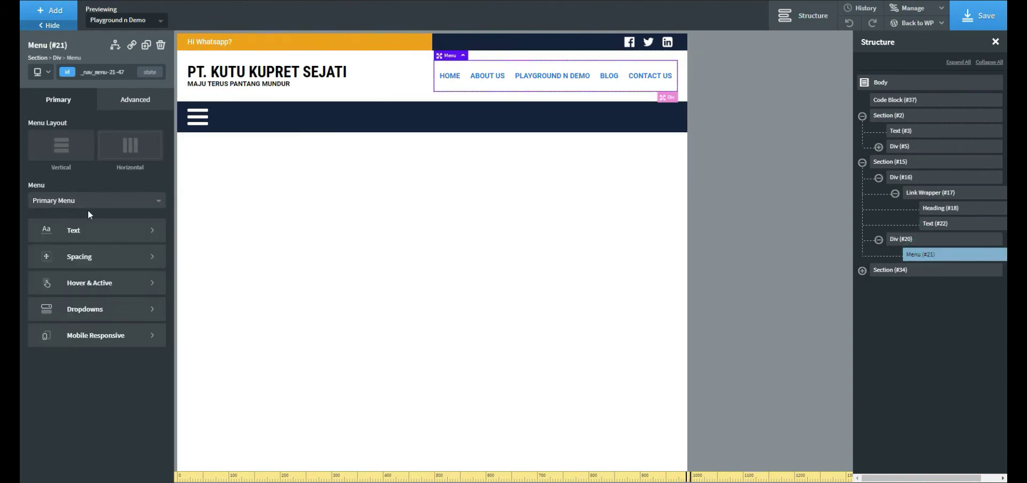
Step: Set the category menu in the dark blue section to toggle its mobile menu at less than 992px
left_click(863, 271)
left_click(902, 287)
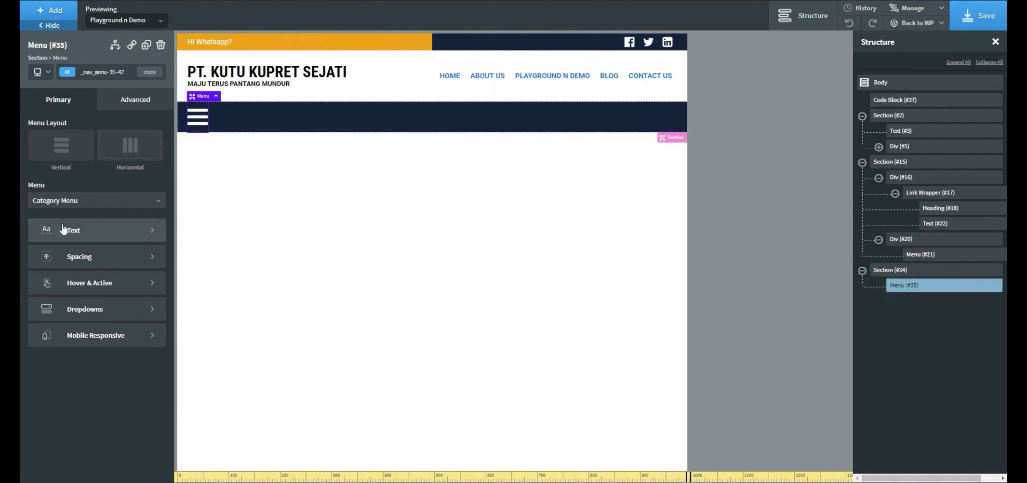
left_click(112, 335)
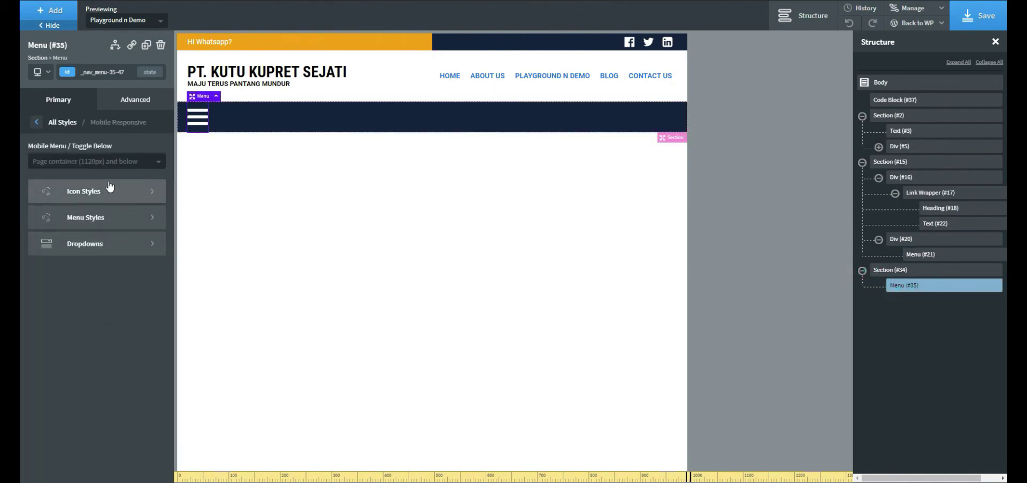
left_click(111, 161)
left_click(110, 203)
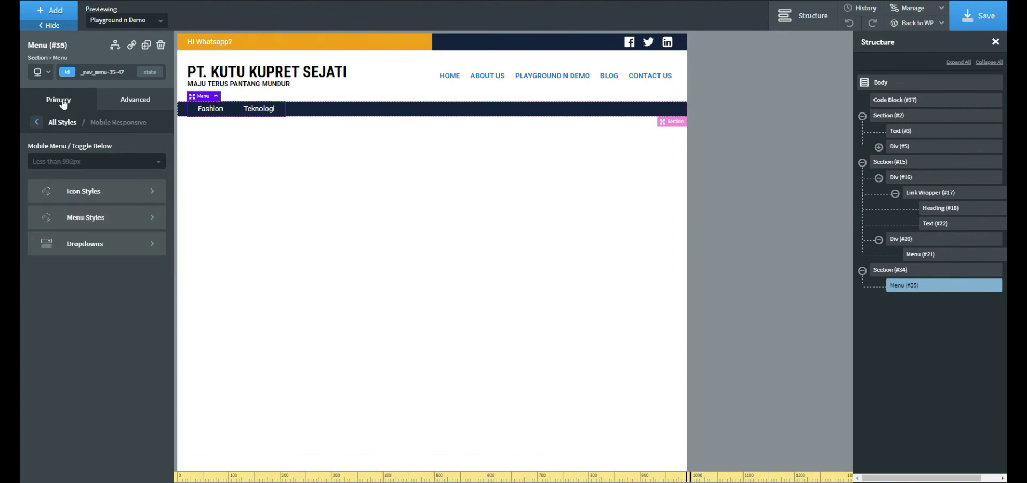
Step: In the less than 768px view, set the category menu's mobile toggle to less than 480px, save, and check the live page
left_click(39, 73)
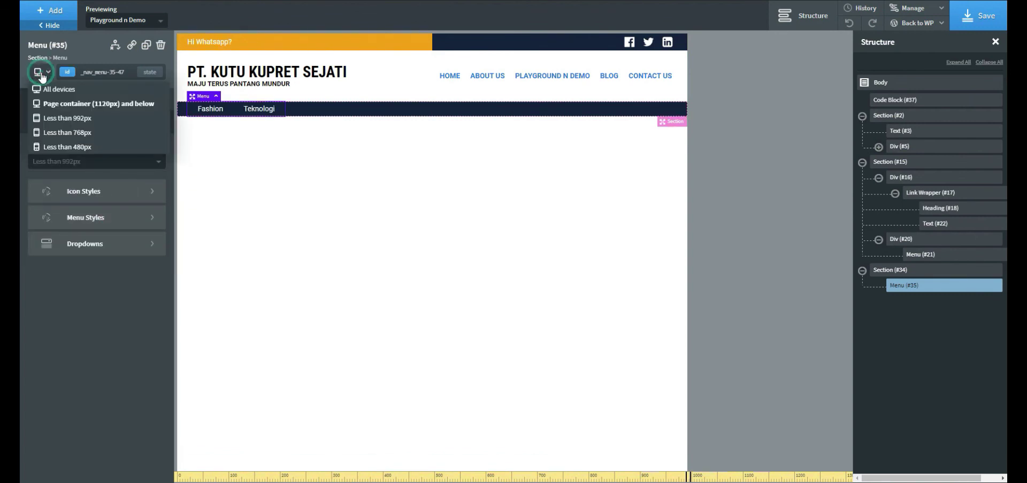
left_click(58, 134)
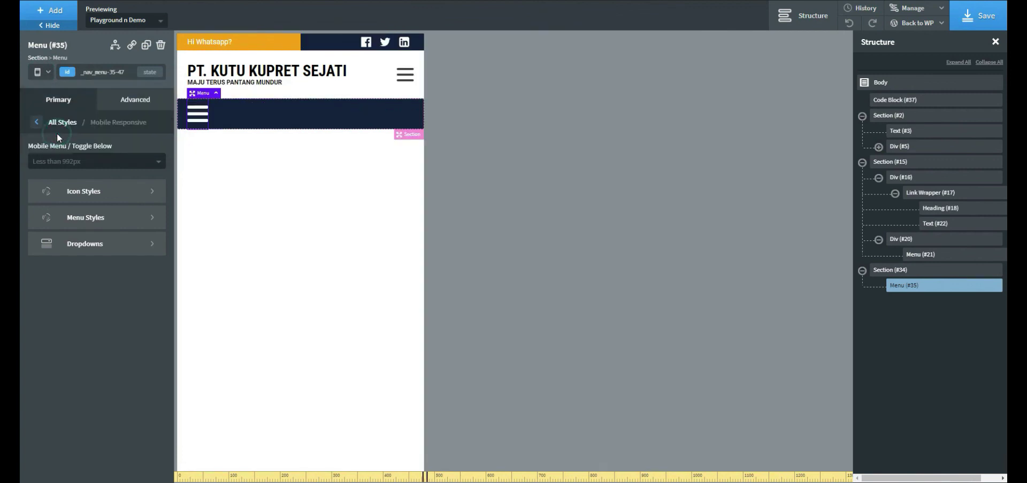
left_click(81, 161)
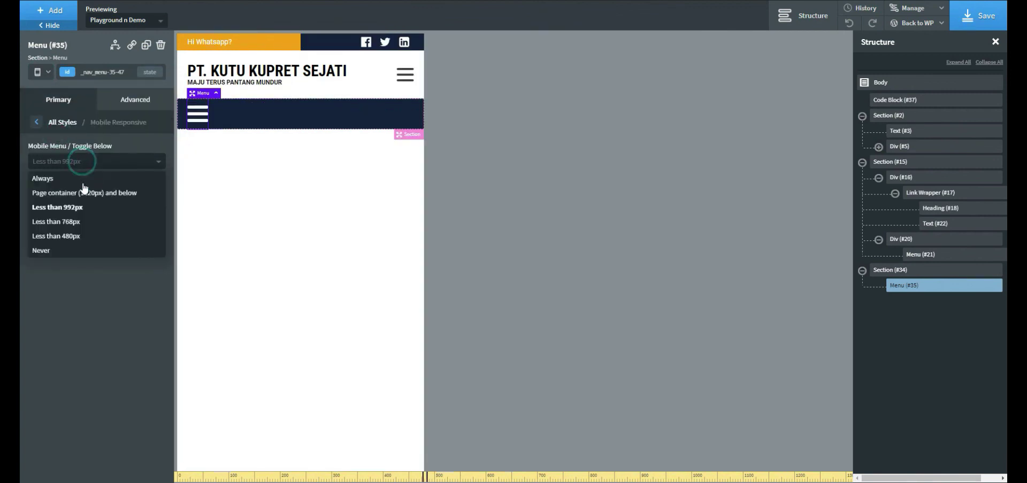
left_click(76, 241)
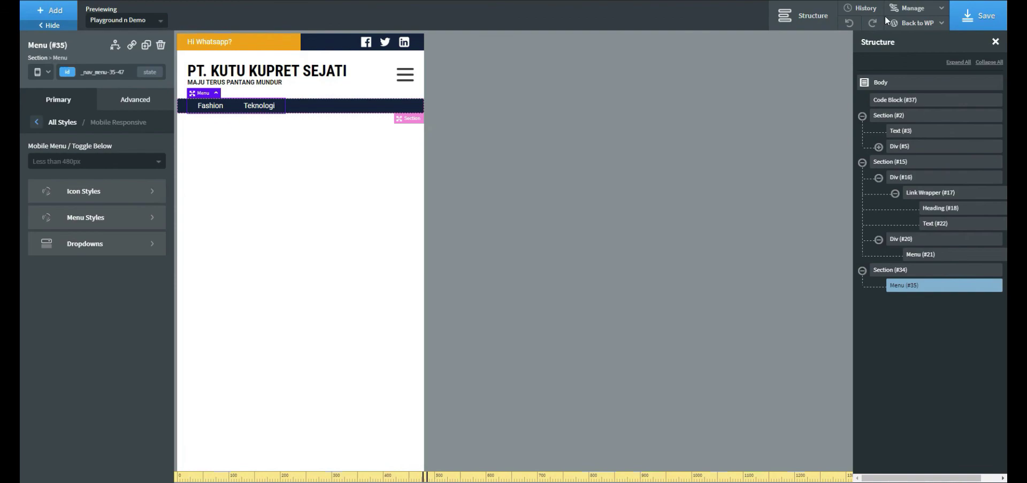
left_click(970, 19)
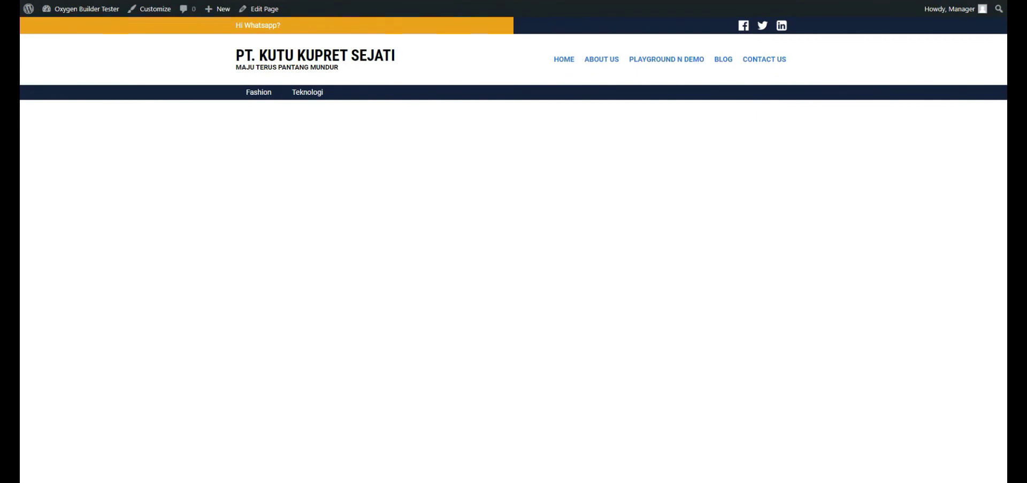
left_click(862, 109)
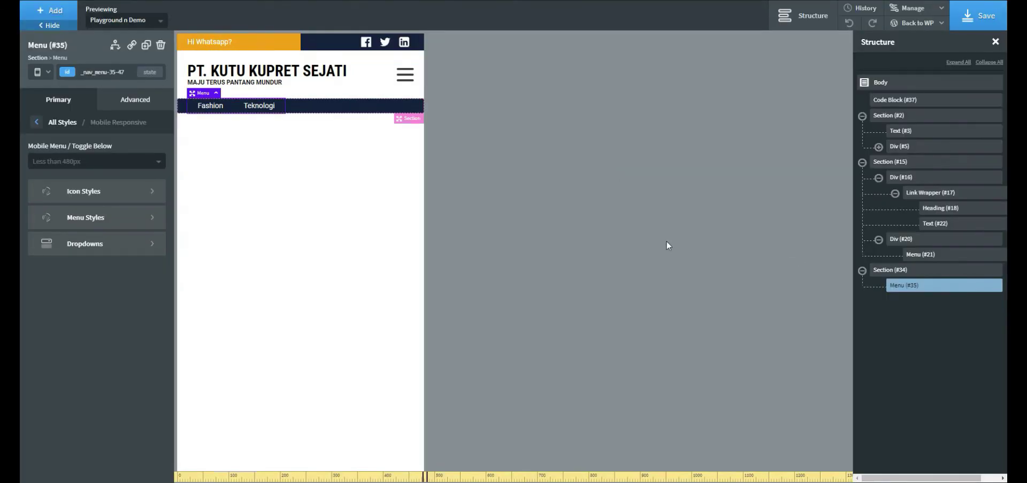
Step: At the less than 480px breakpoint, set the category menu's mobile toggle to Never and save the template
left_click(40, 78)
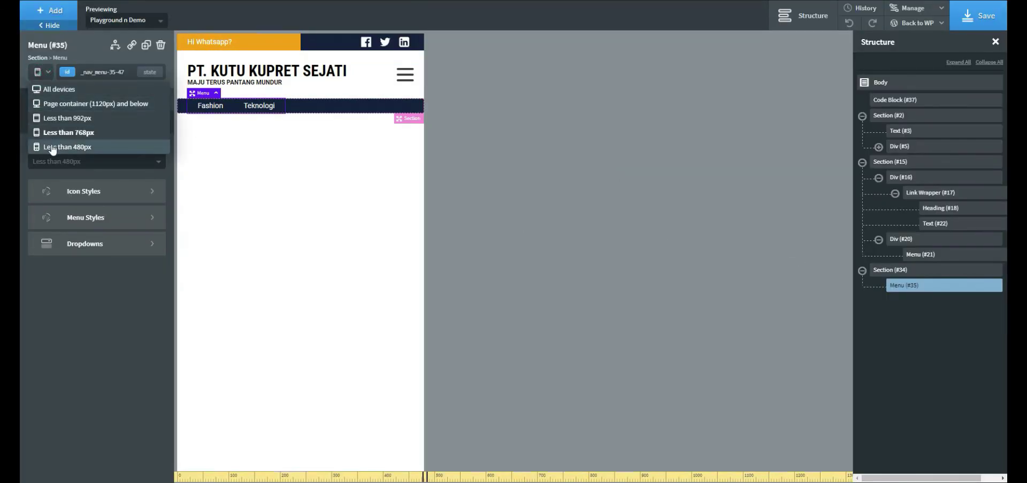
left_click(52, 144)
left_click(81, 162)
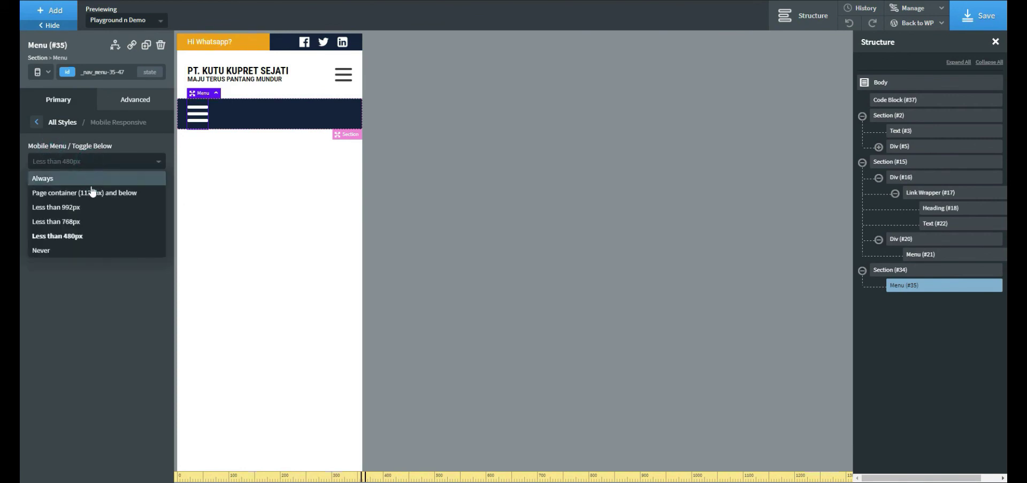
left_click(108, 251)
left_click(979, 16)
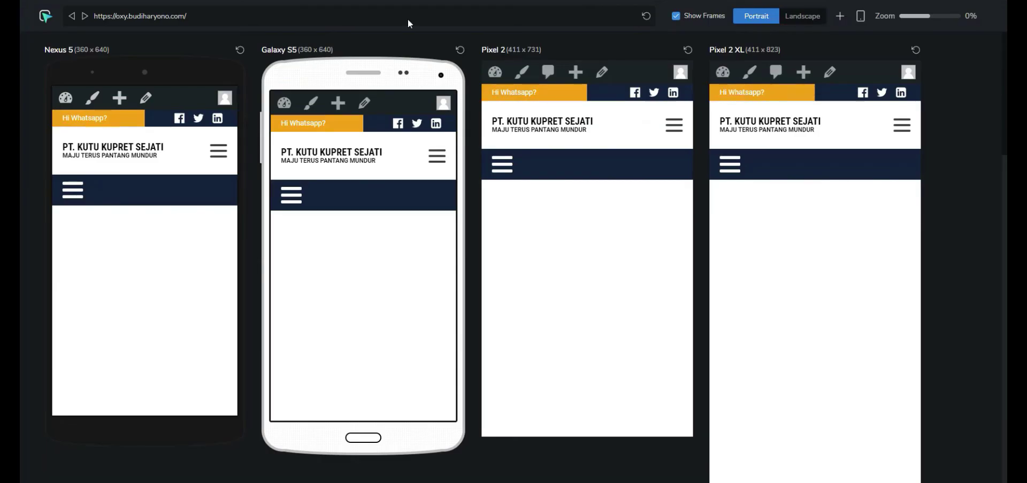
Step: In the multi-device preview app, reload the Galaxy S5, Nexus 5 and Pixel 2 previews and examine the category menu on each
left_click(460, 50)
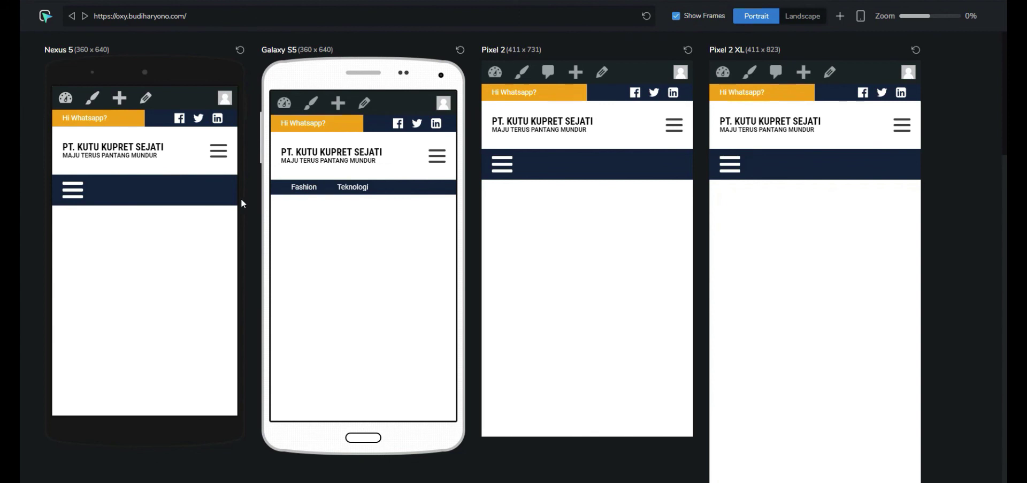
left_click(239, 50)
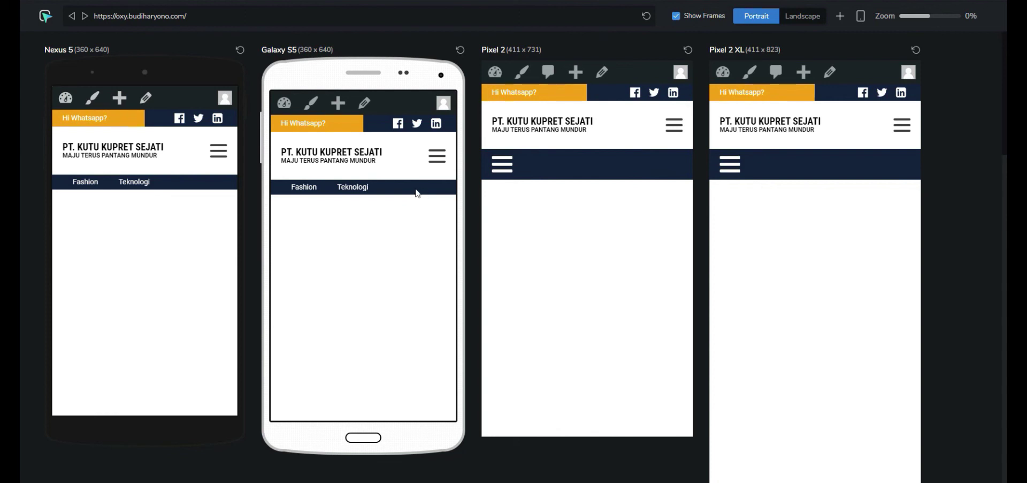
triple_click(412, 192)
left_click(408, 192)
left_click(688, 50)
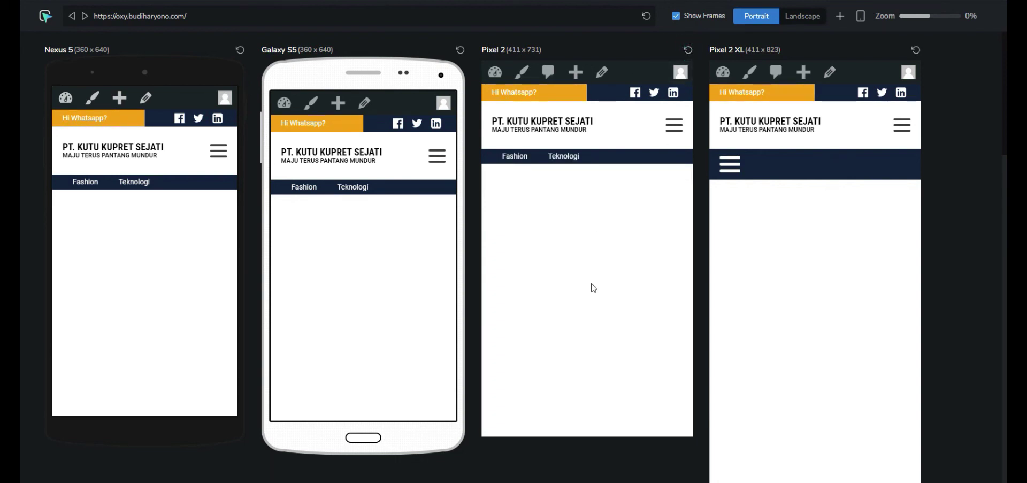
scroll(592, 283, "down", 5)
mouse_move(592, 287)
scroll(594, 287, "up", 5)
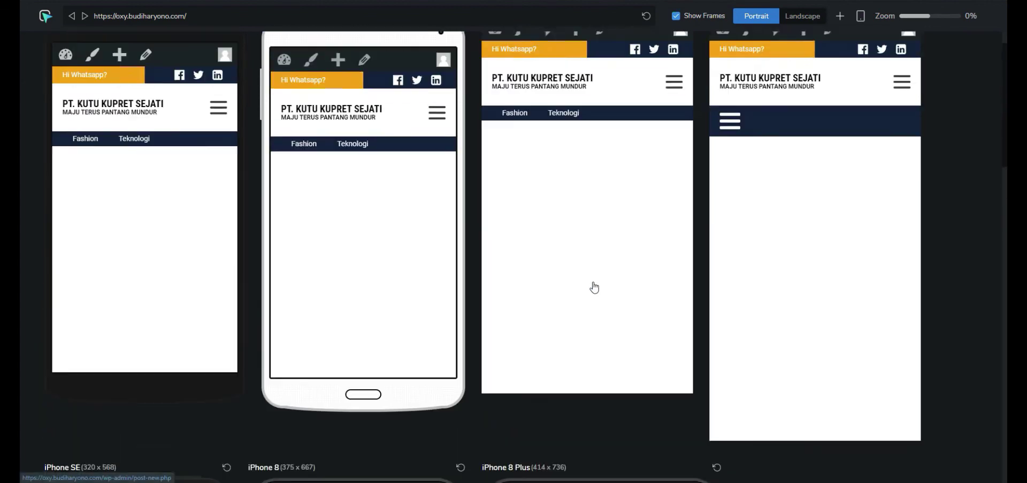